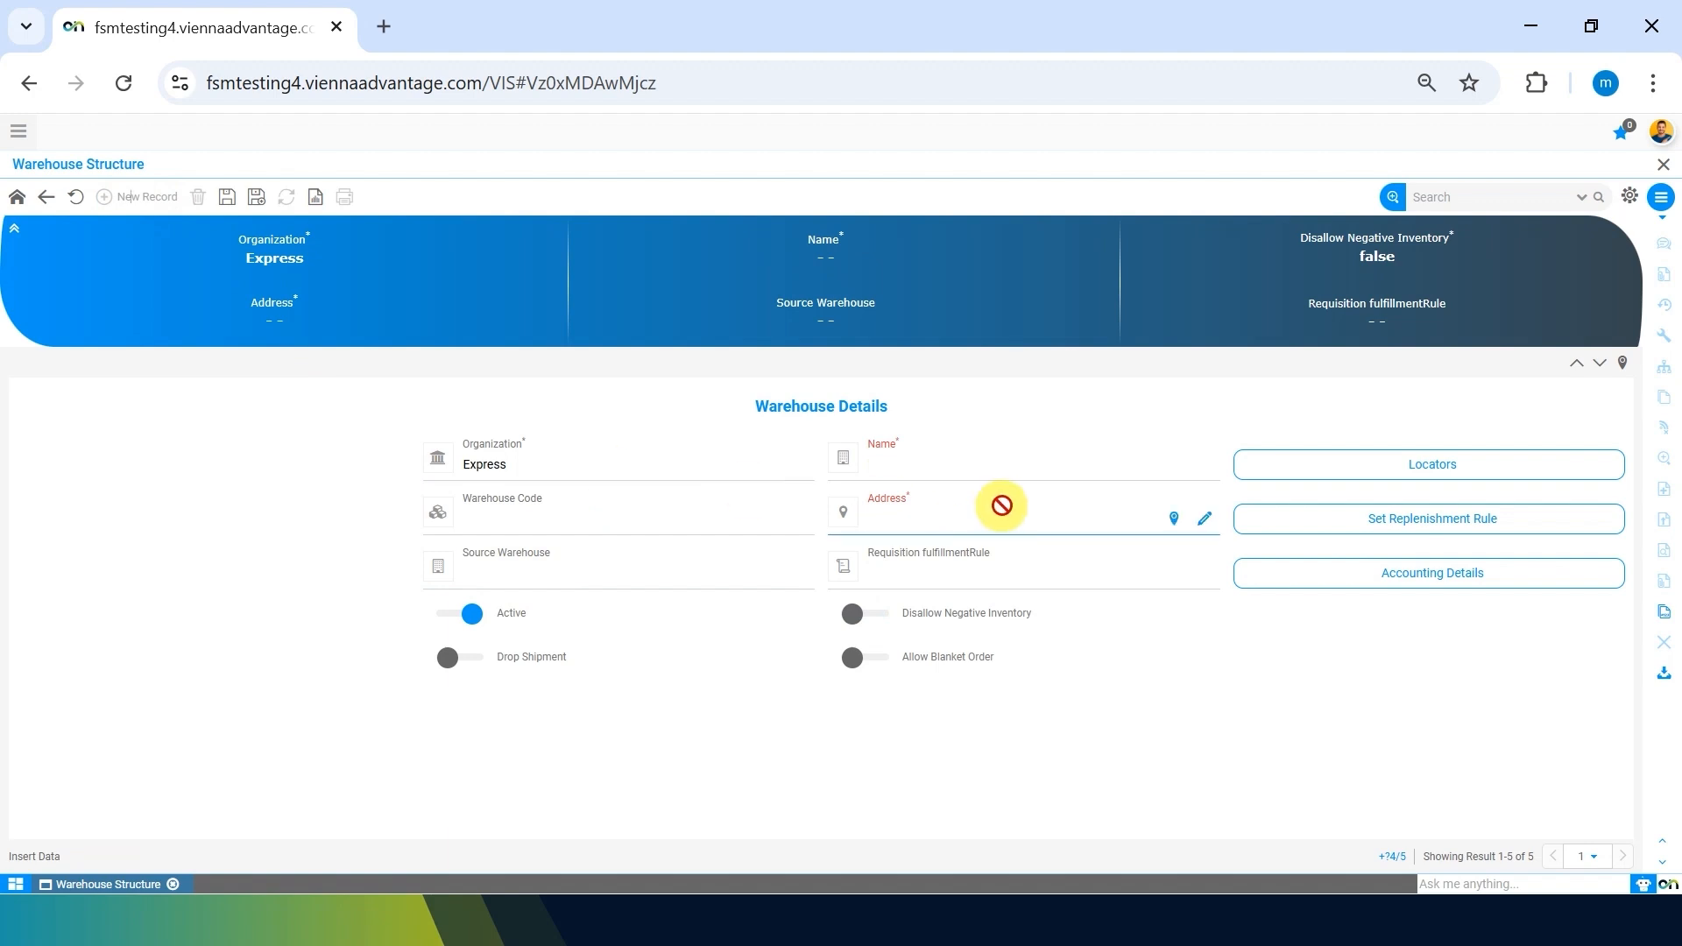
- Examine the new warehouse form's name, code and requisition fulfillment rule fields, and discard the unsaved record
click(1033, 467)
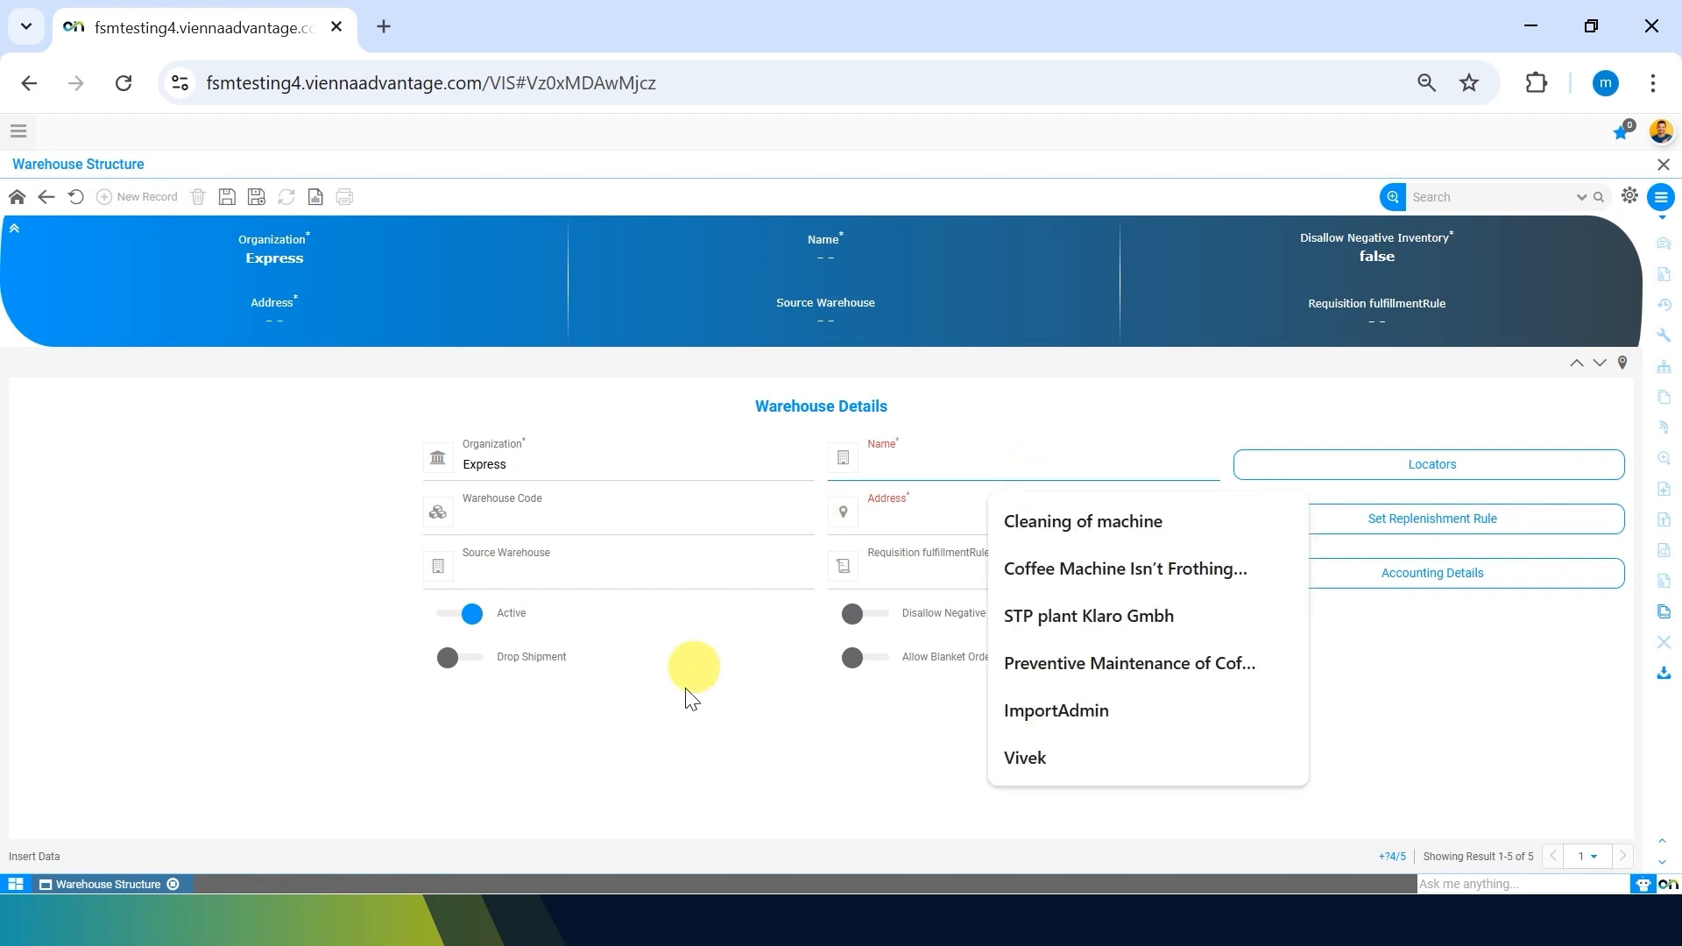
drag(672, 734, 740, 528)
click(739, 524)
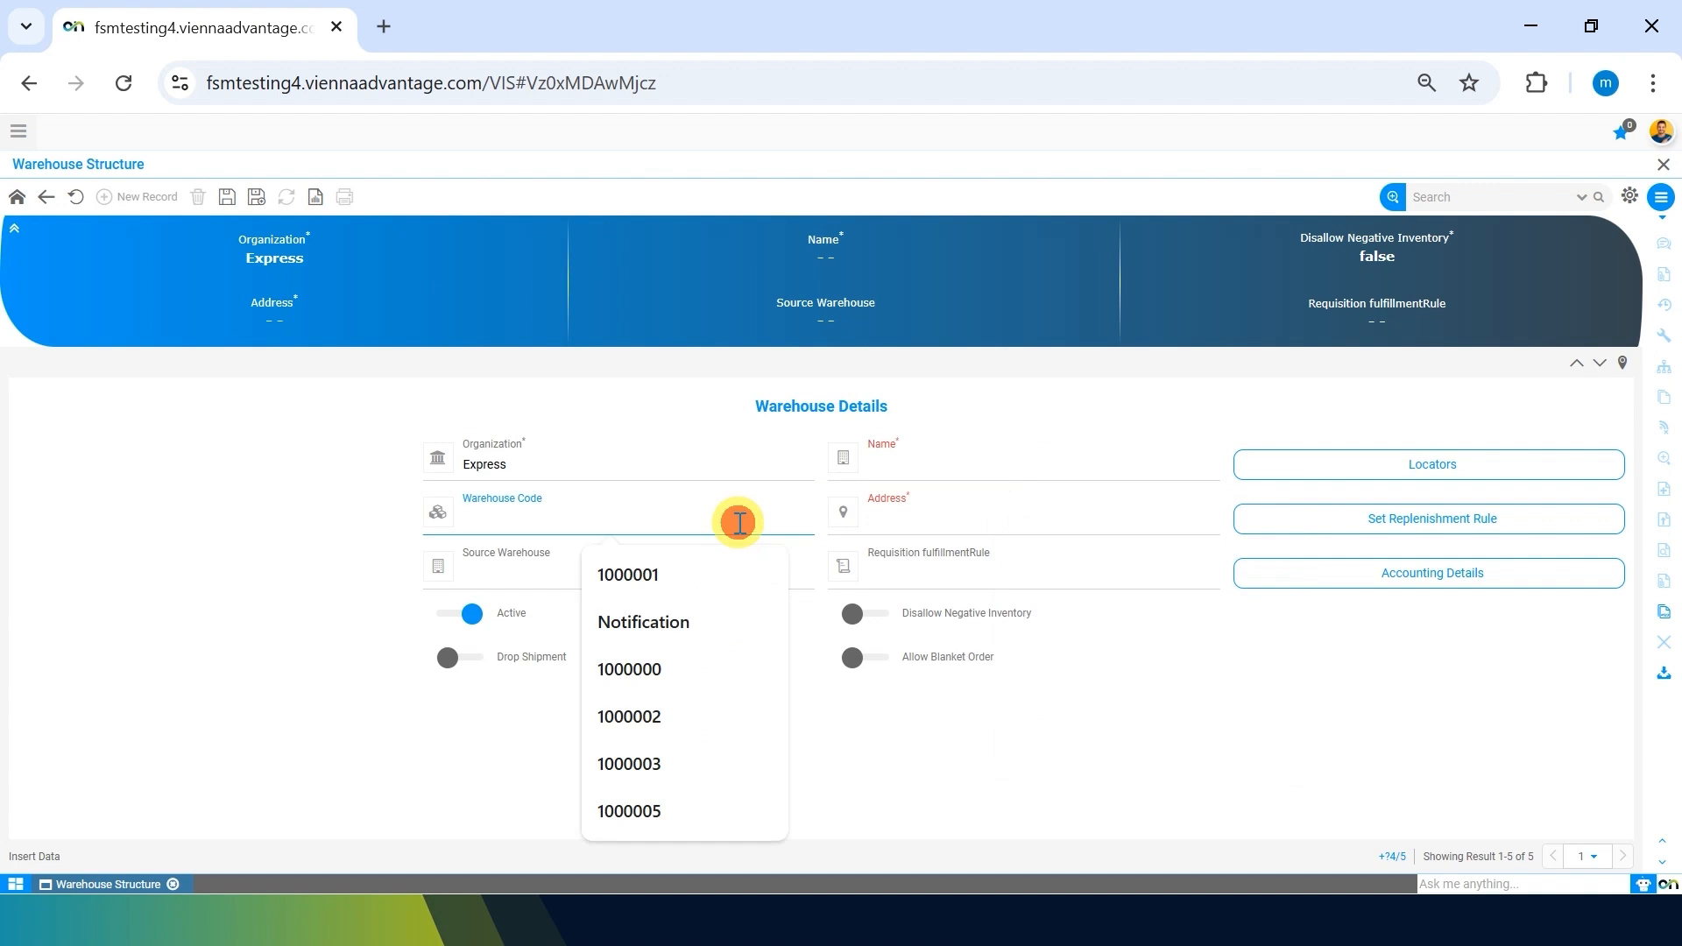
click(988, 782)
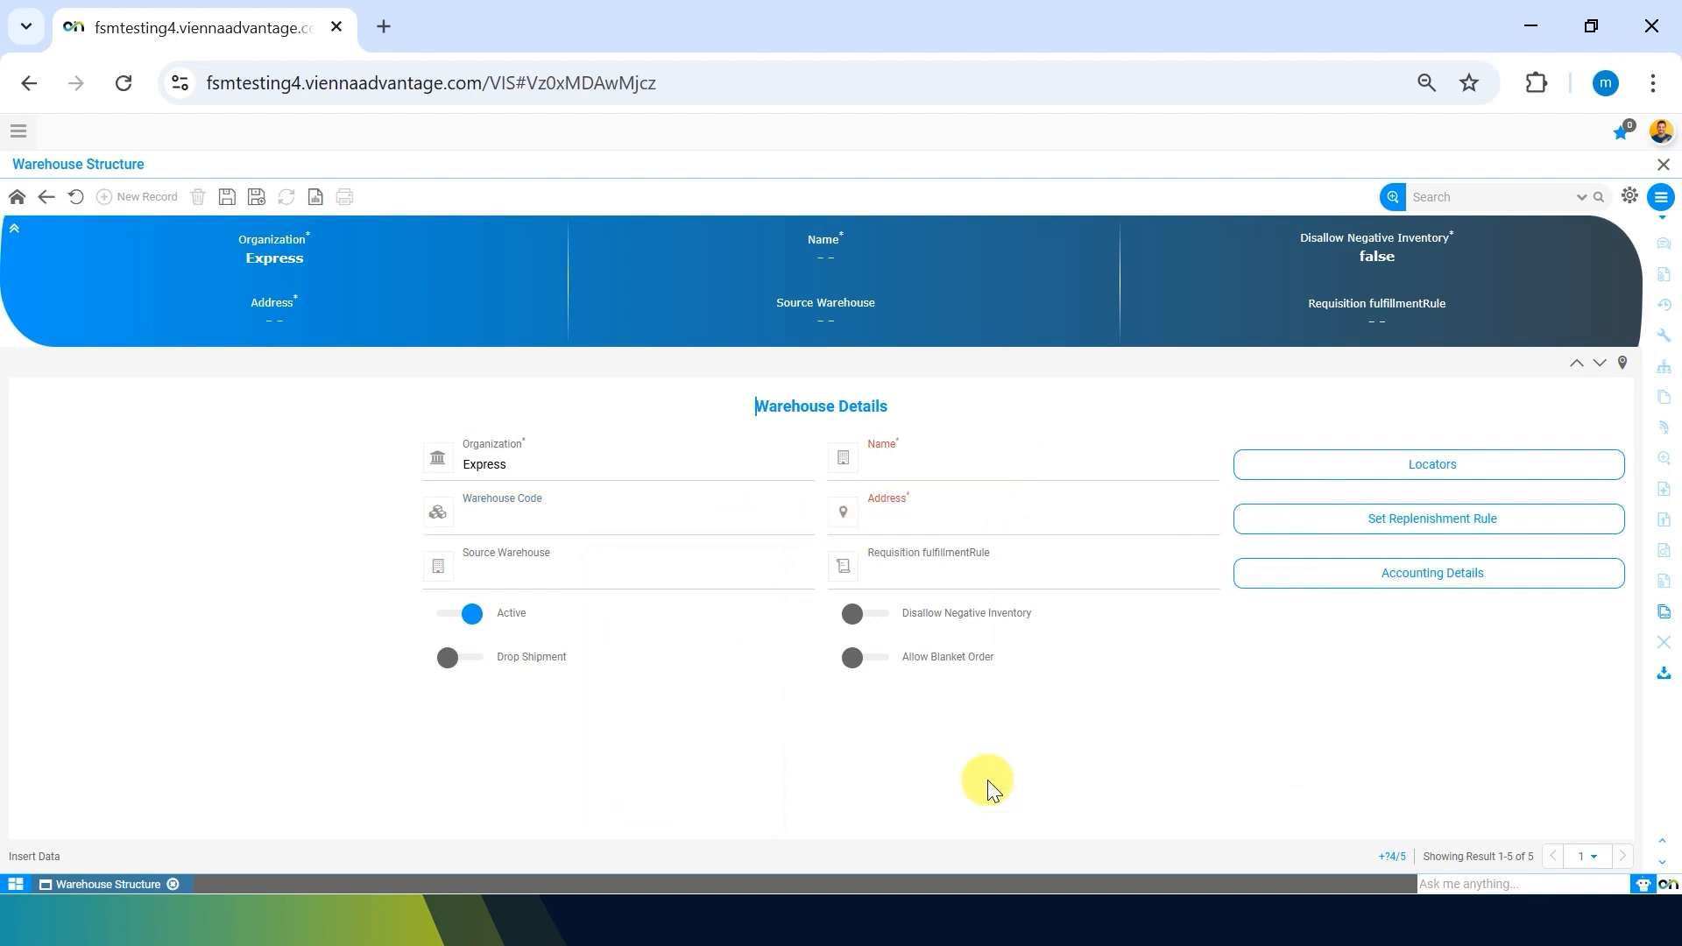
mouse_move(1210, 522)
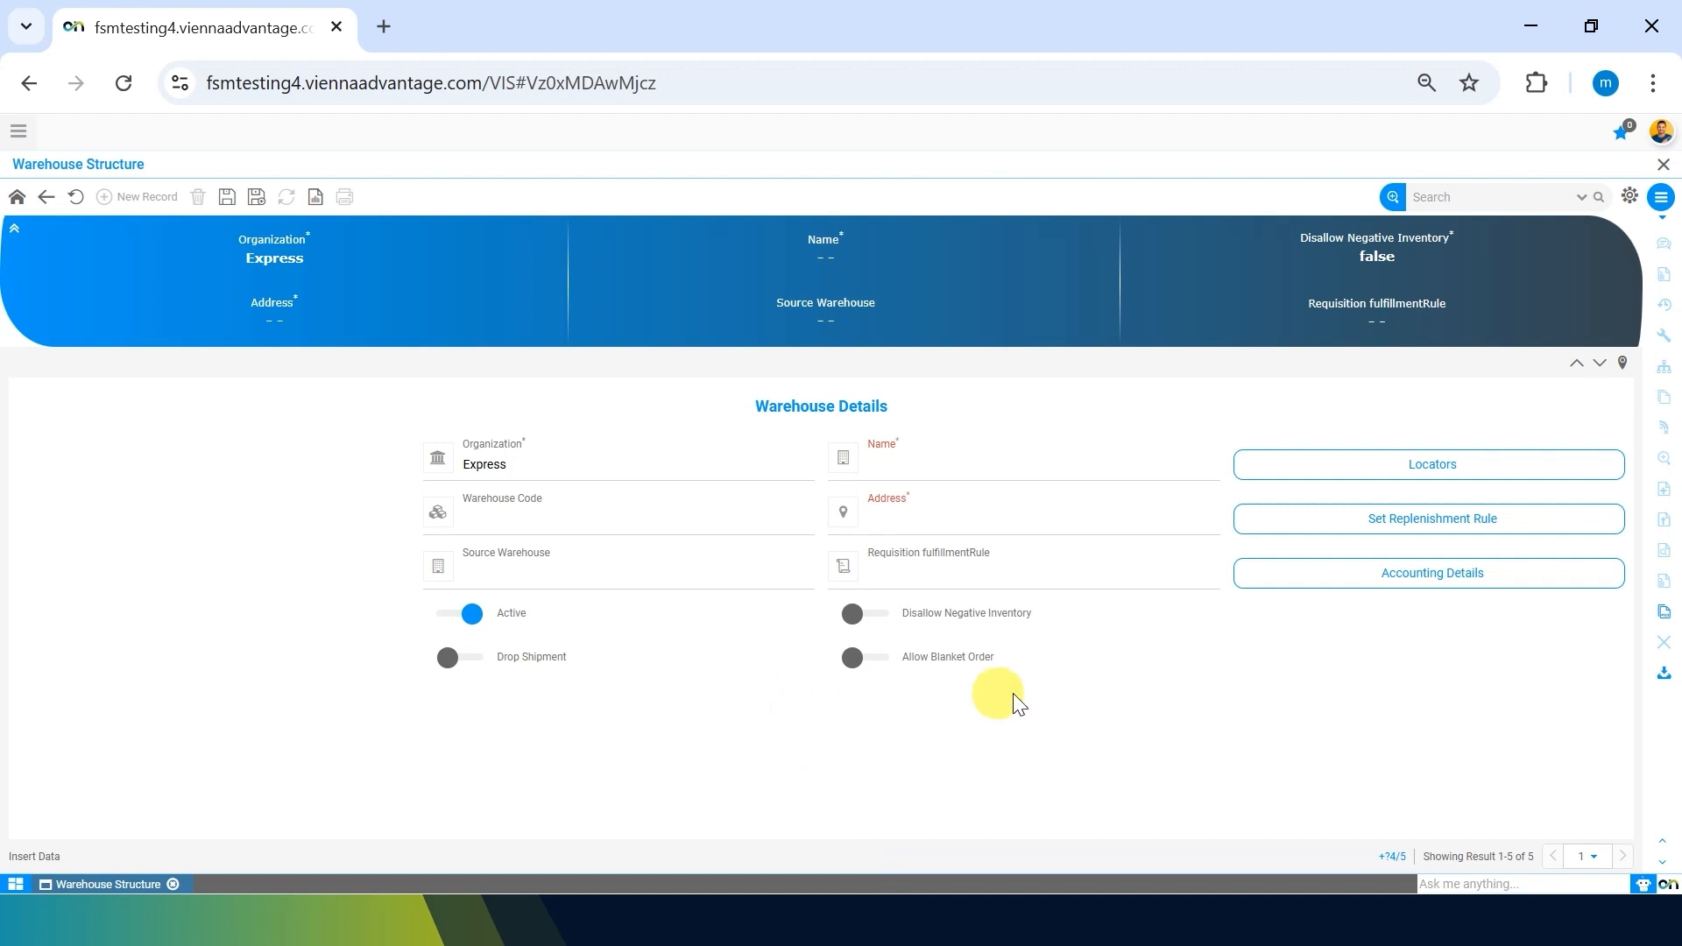
click(1136, 560)
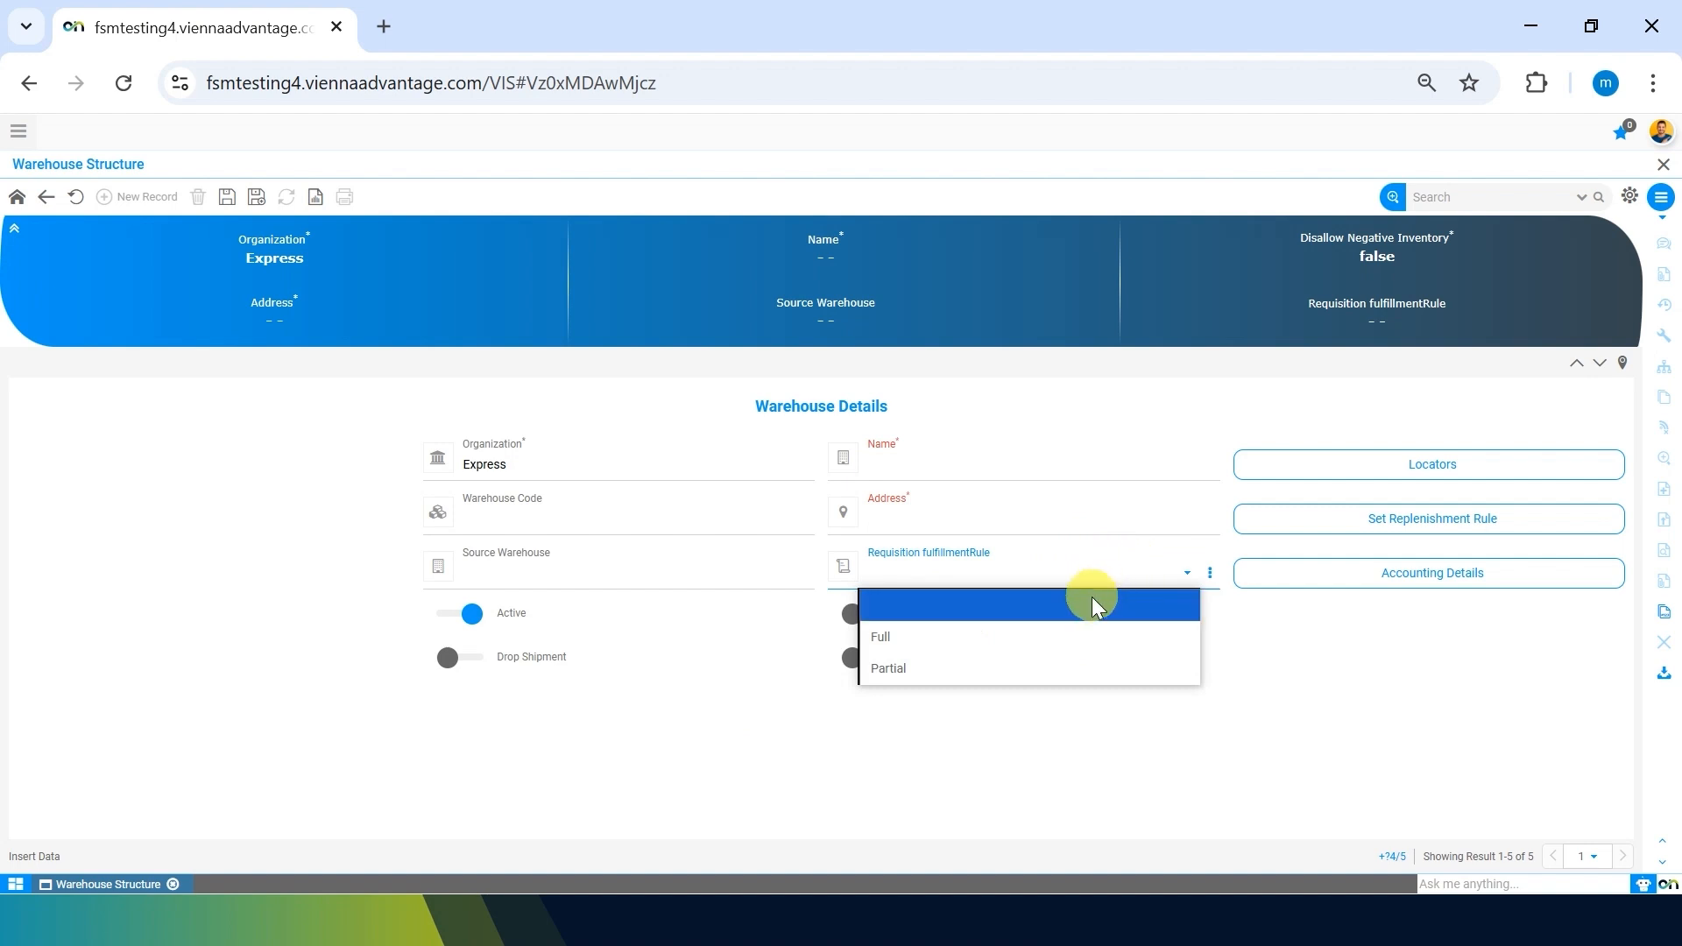
click(1174, 626)
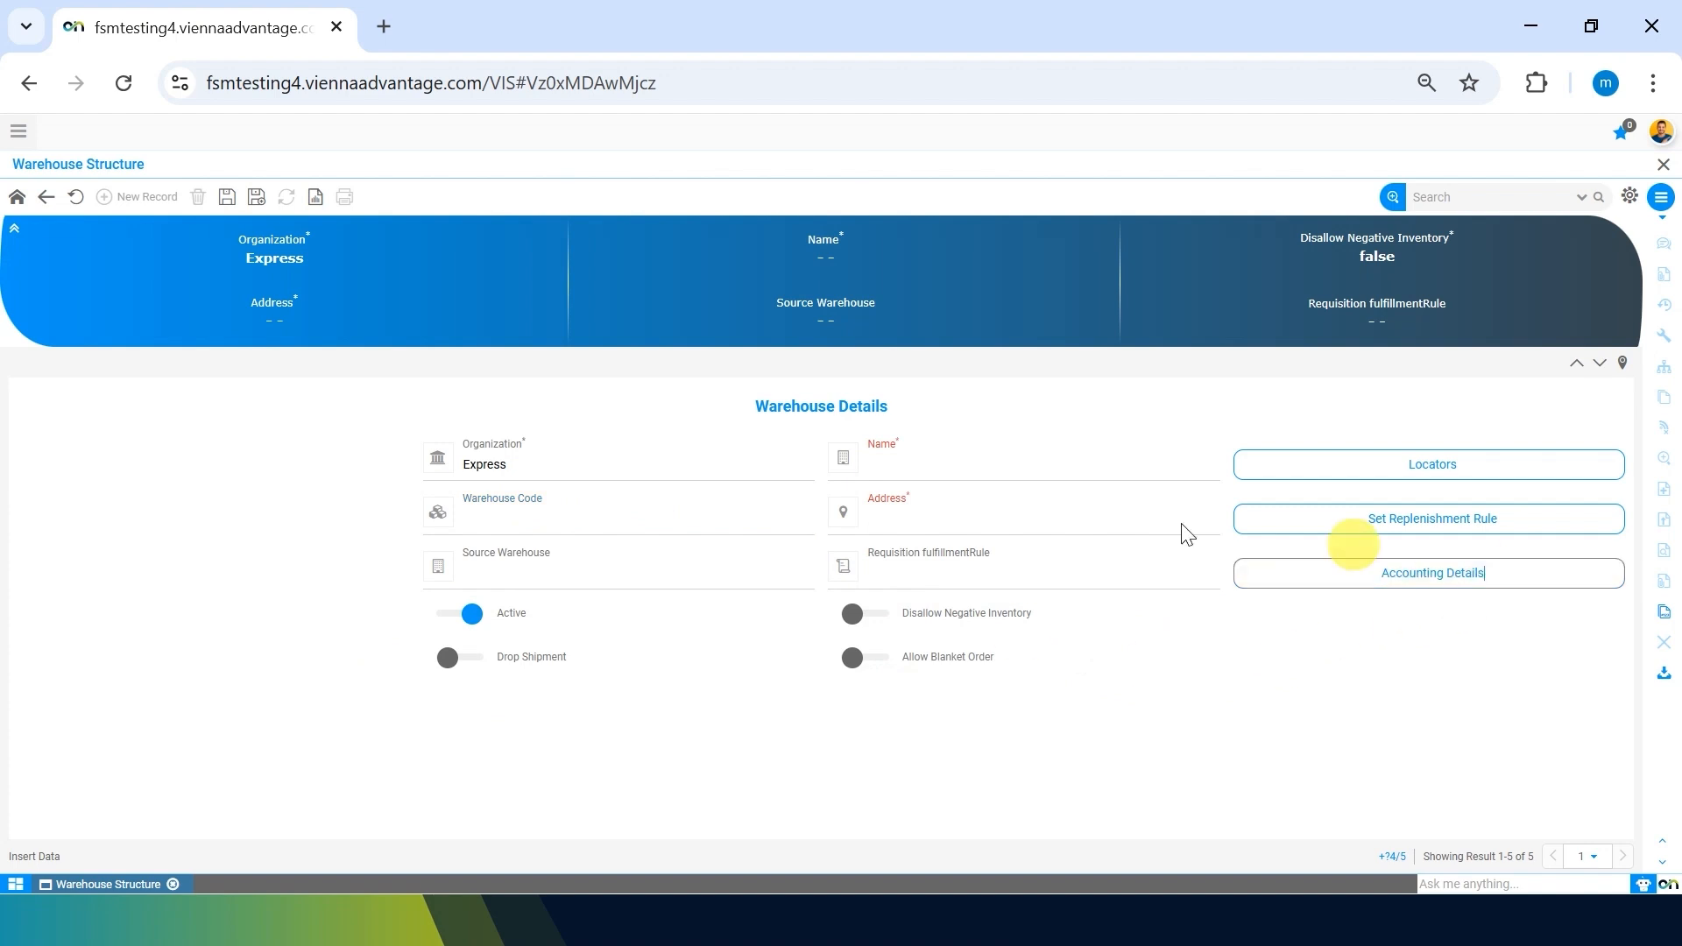
click(77, 196)
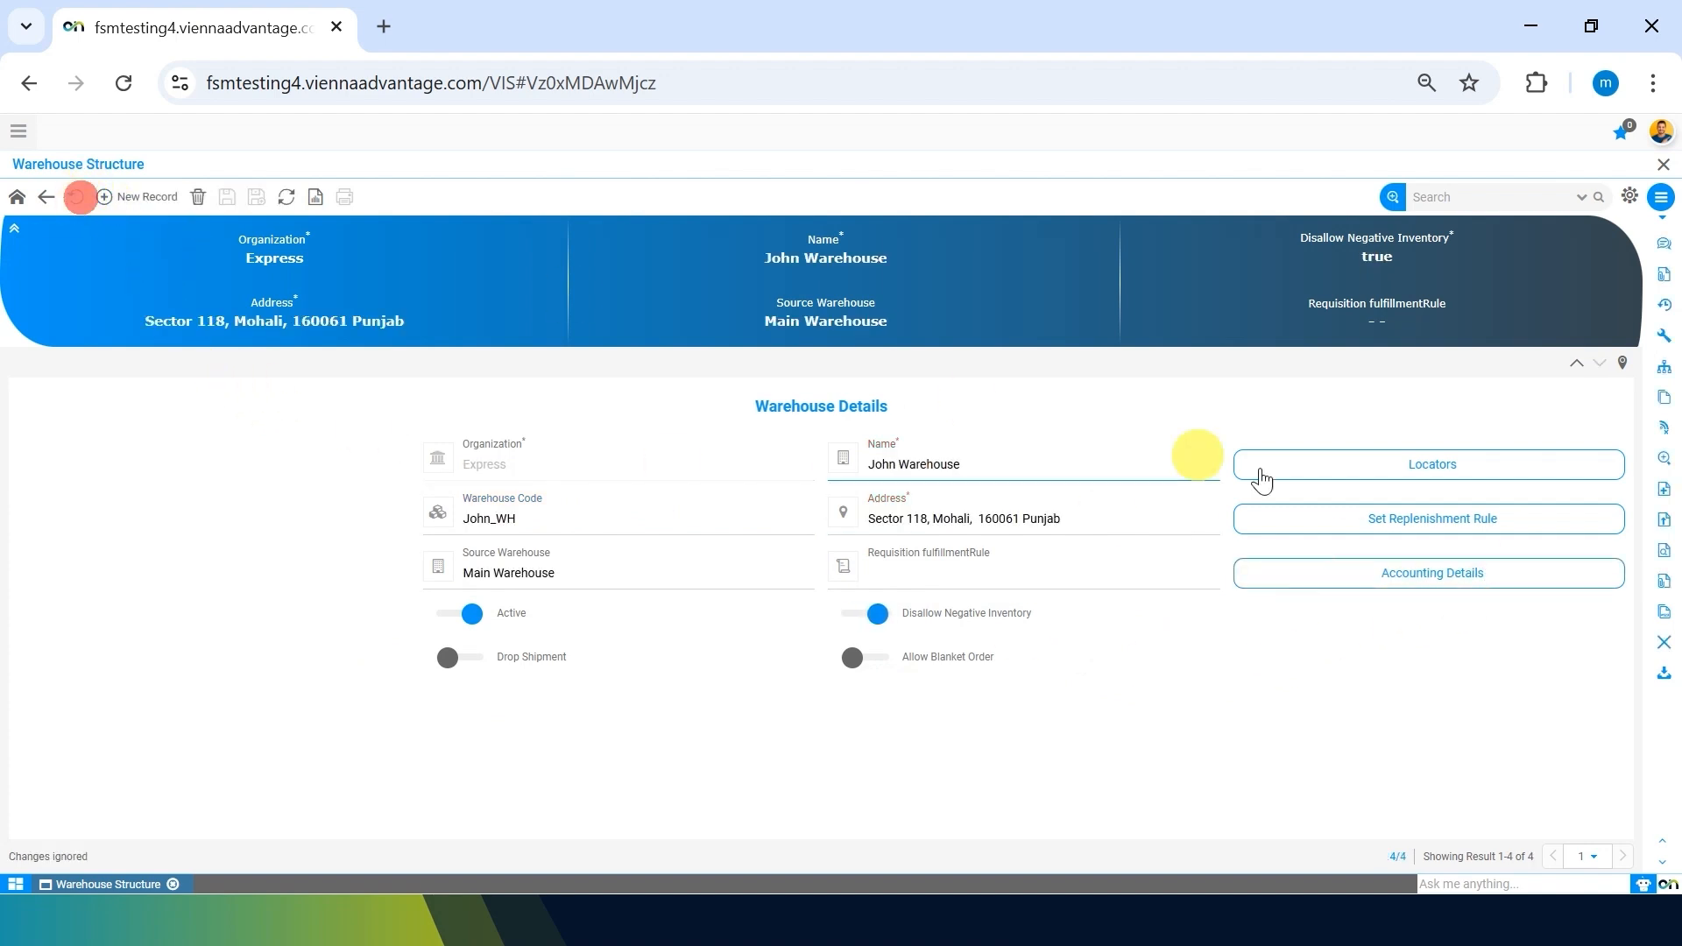
- Open the warehouse's locator 1000000 and examine its locator code, stock priority, default and aisle fields
click(1443, 467)
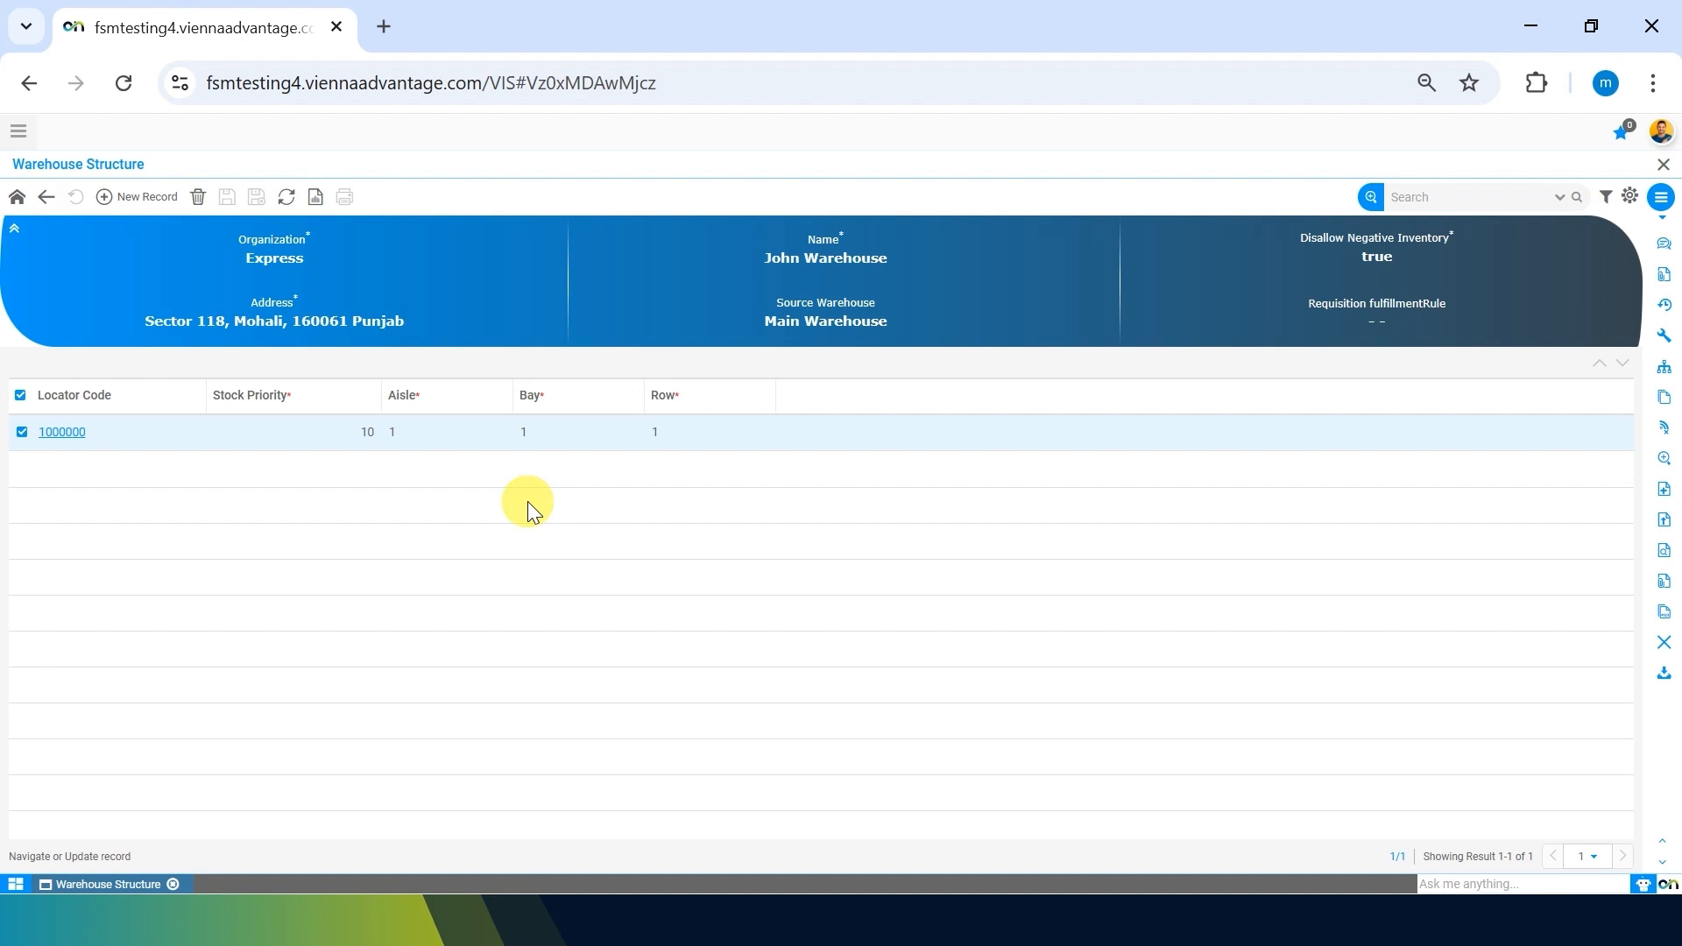
click(33, 436)
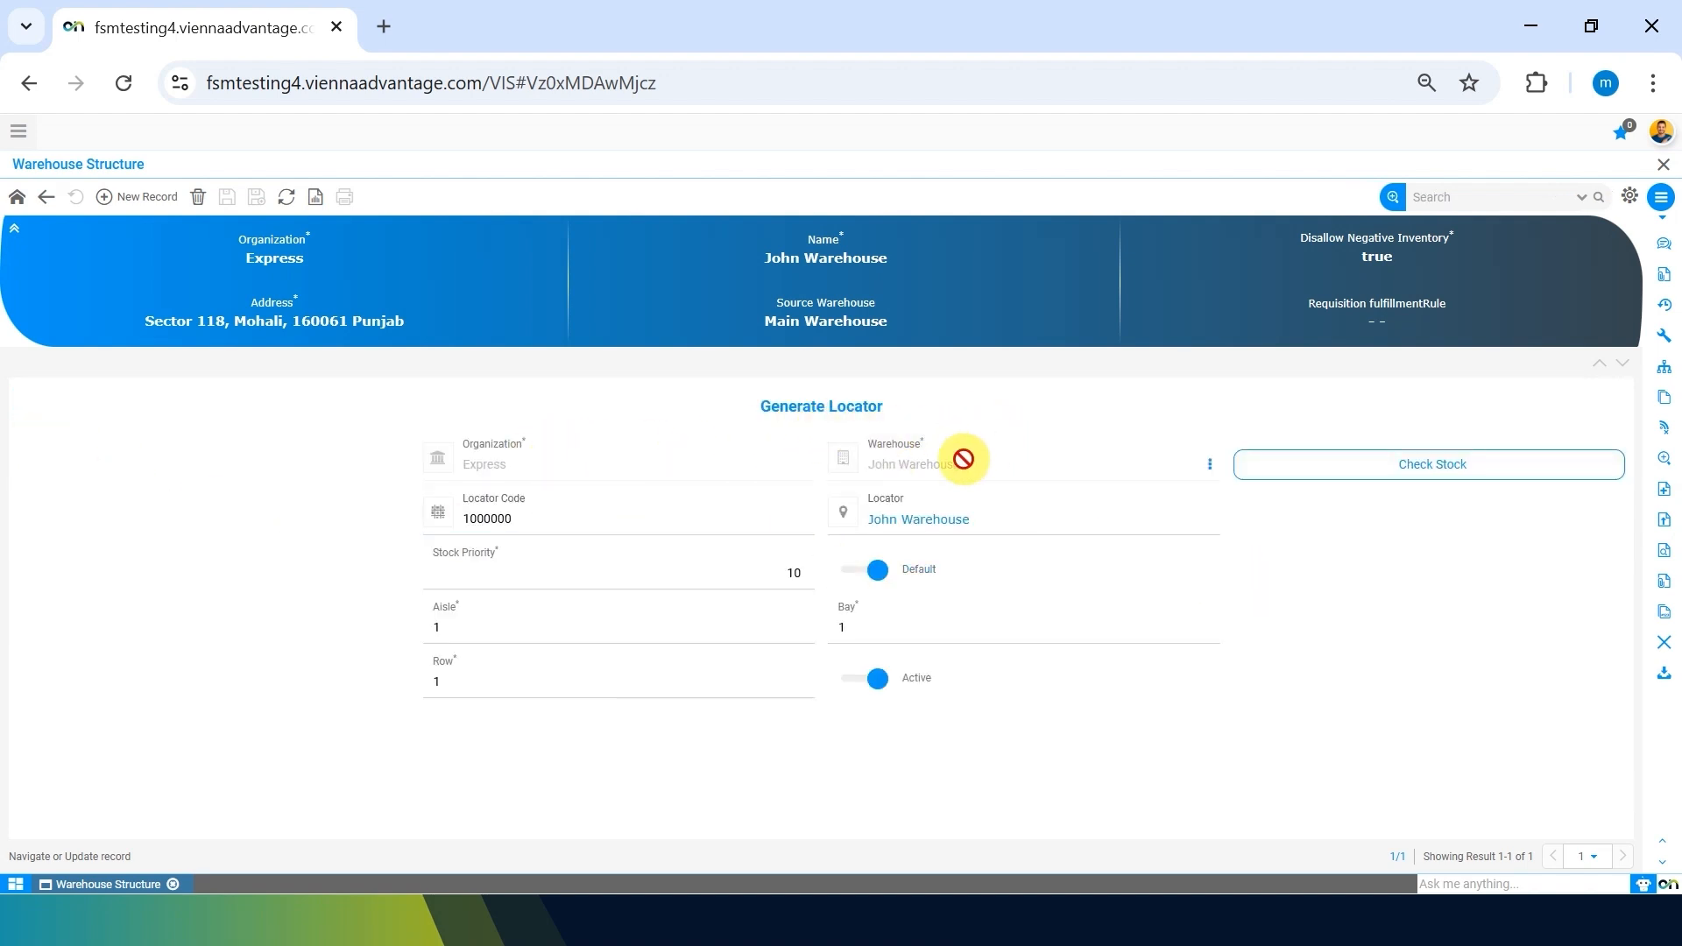
click(570, 518)
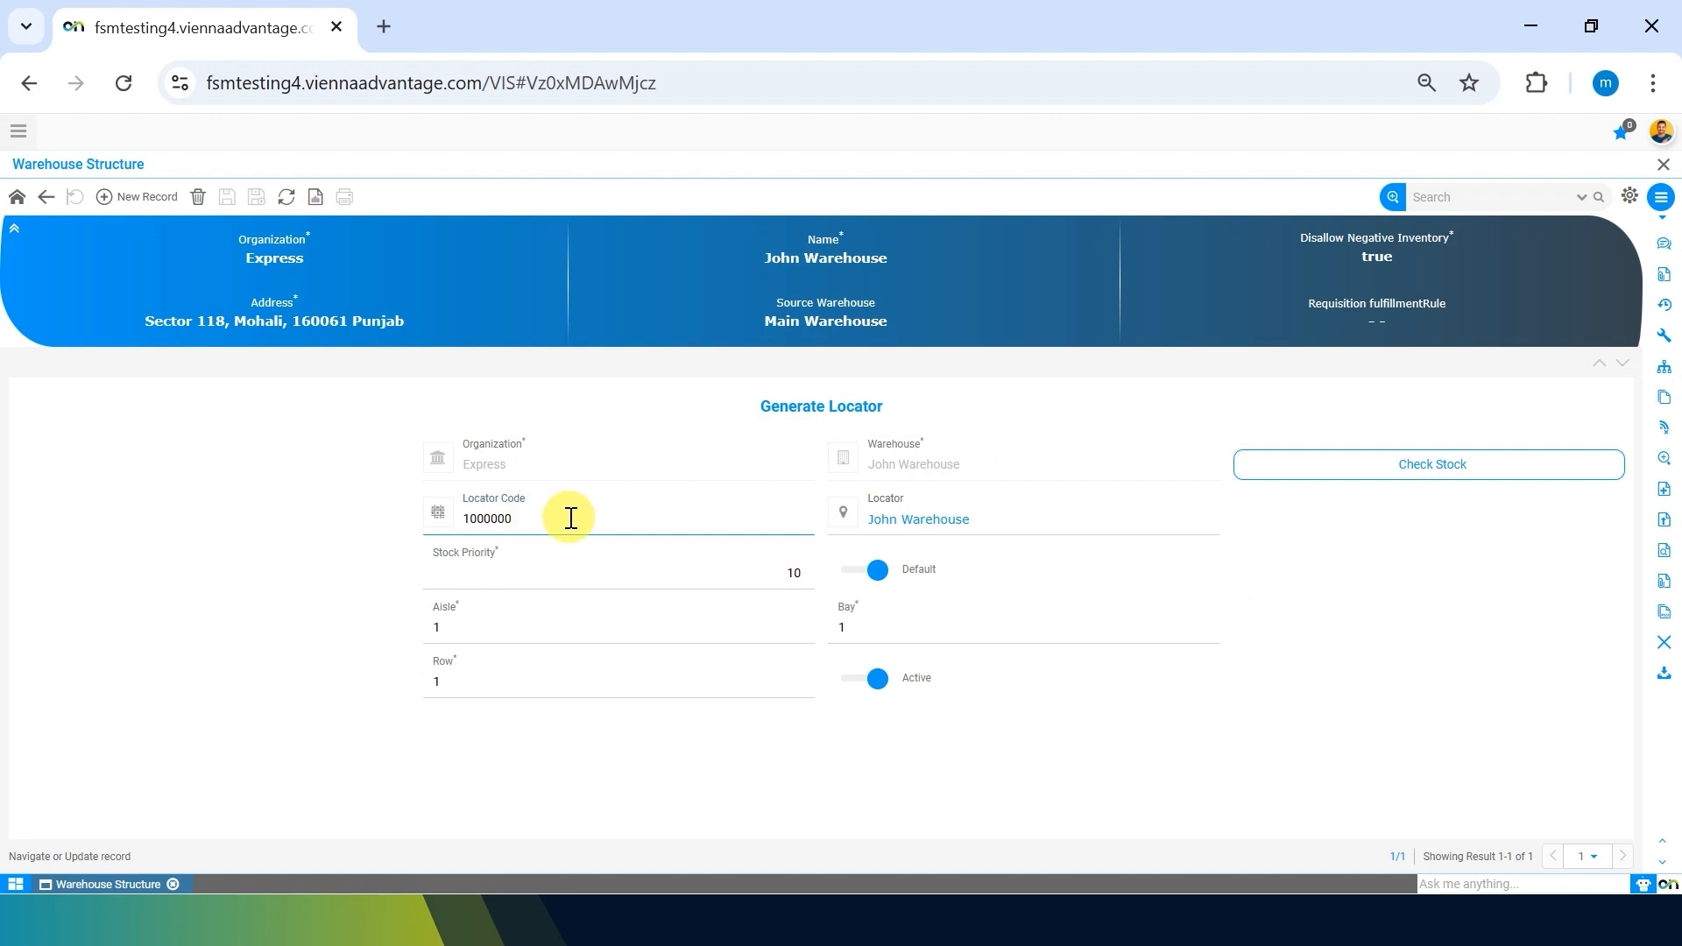
double_click(570, 518)
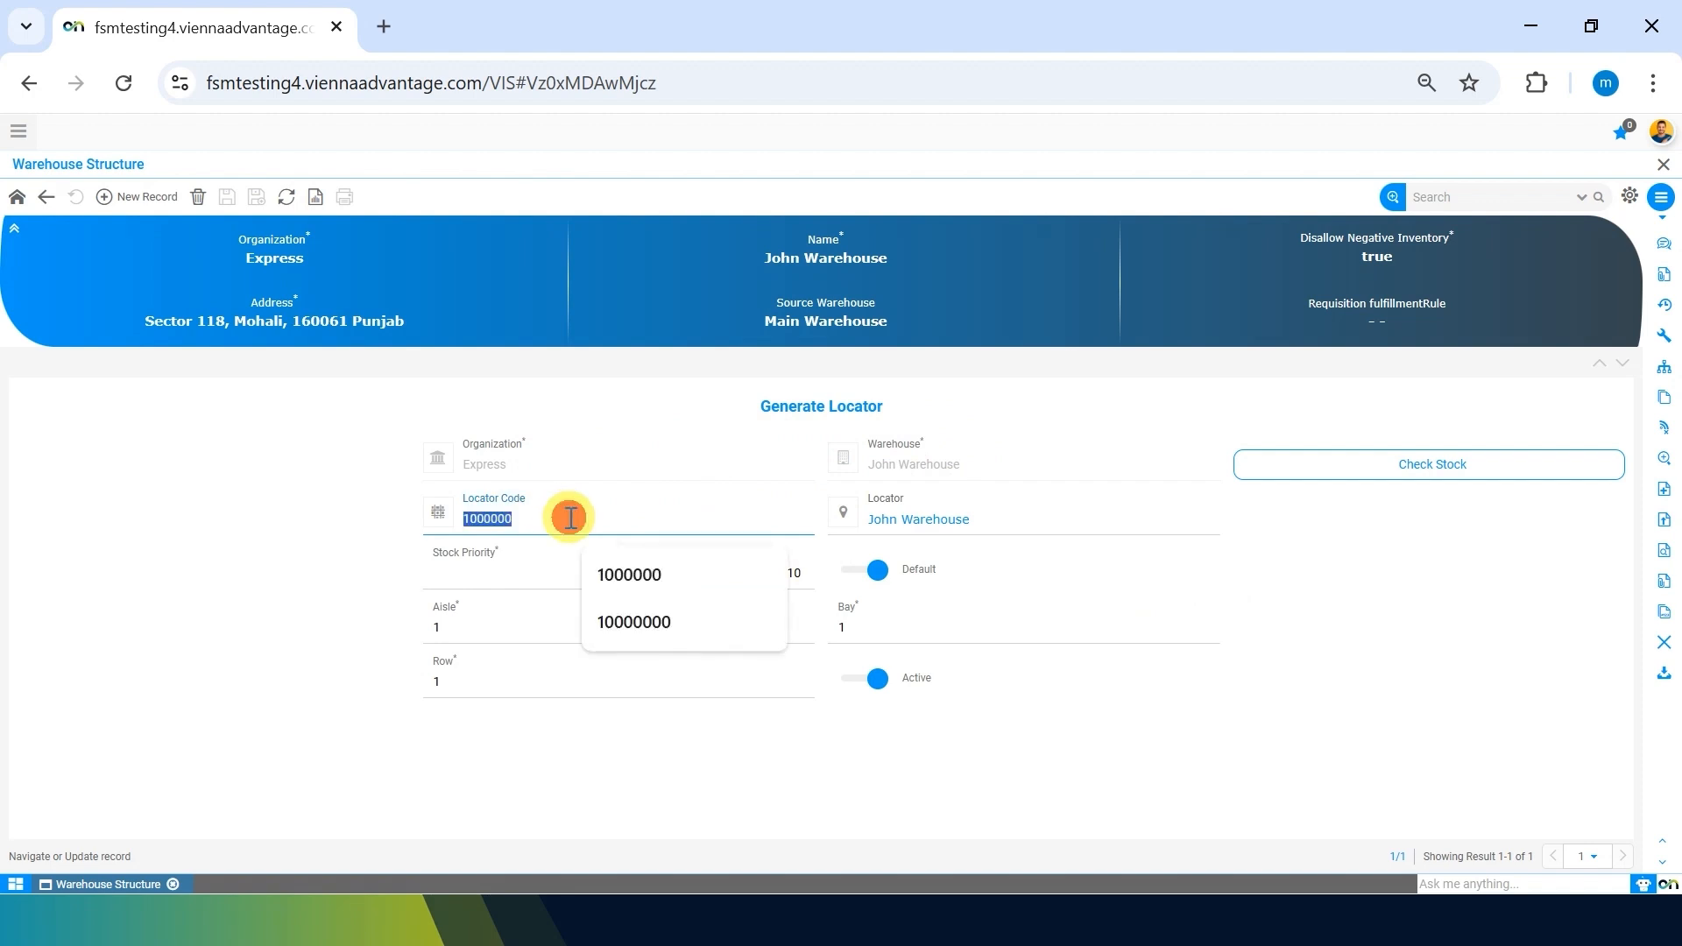
click(1101, 661)
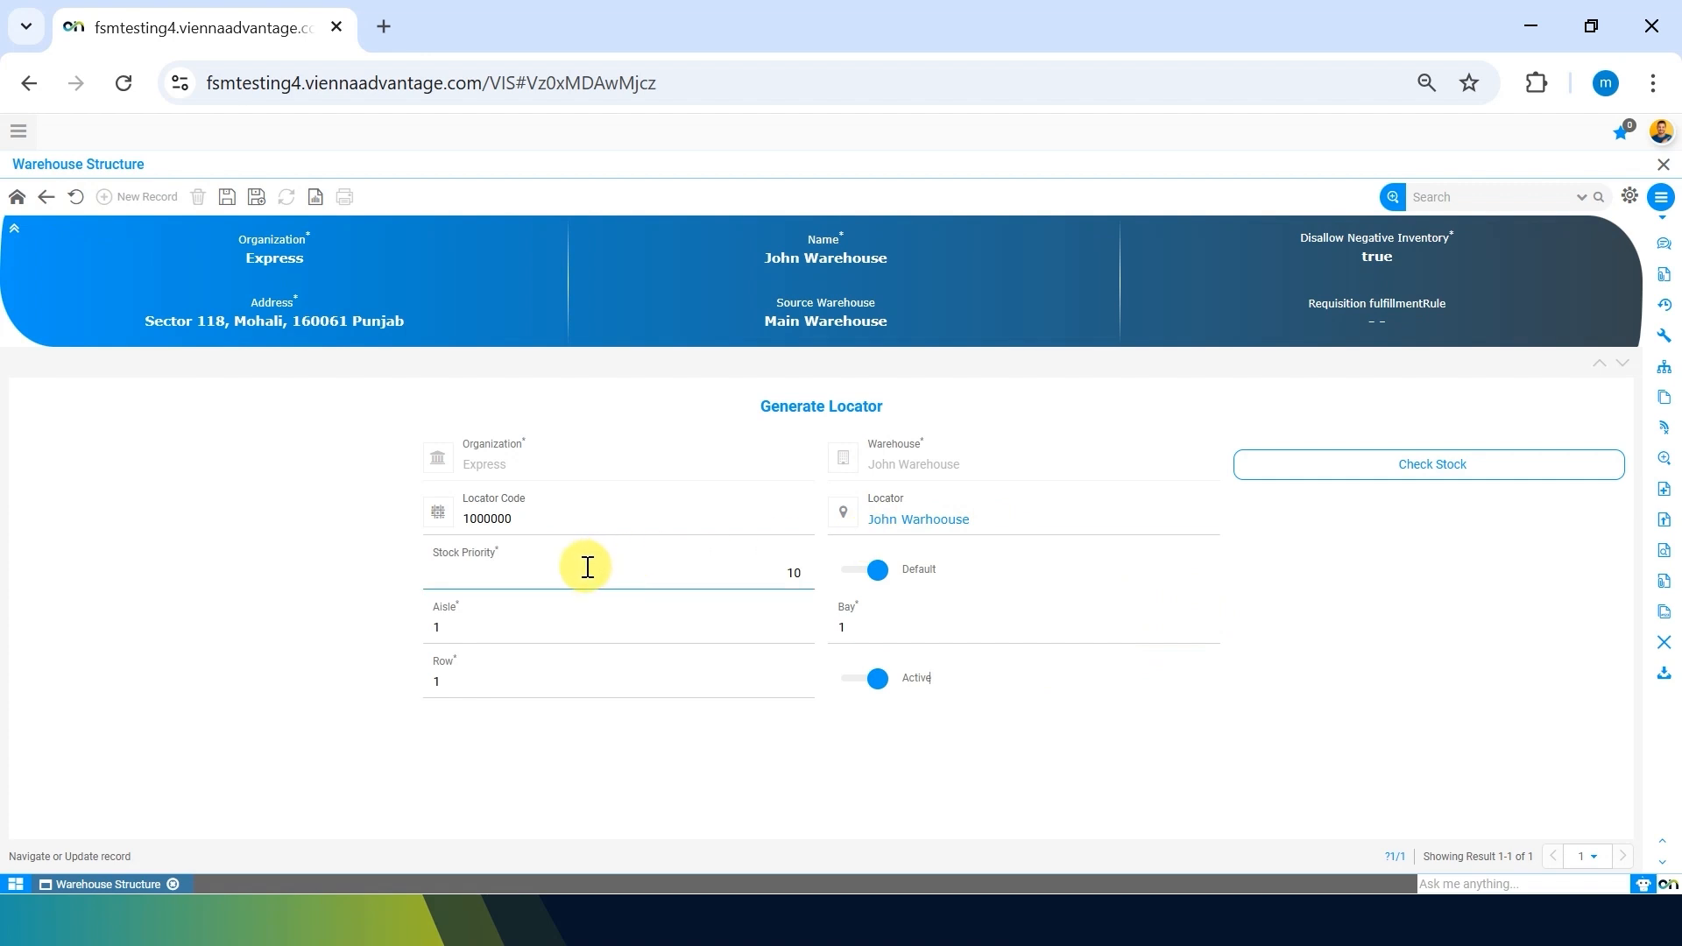
drag(589, 568, 818, 582)
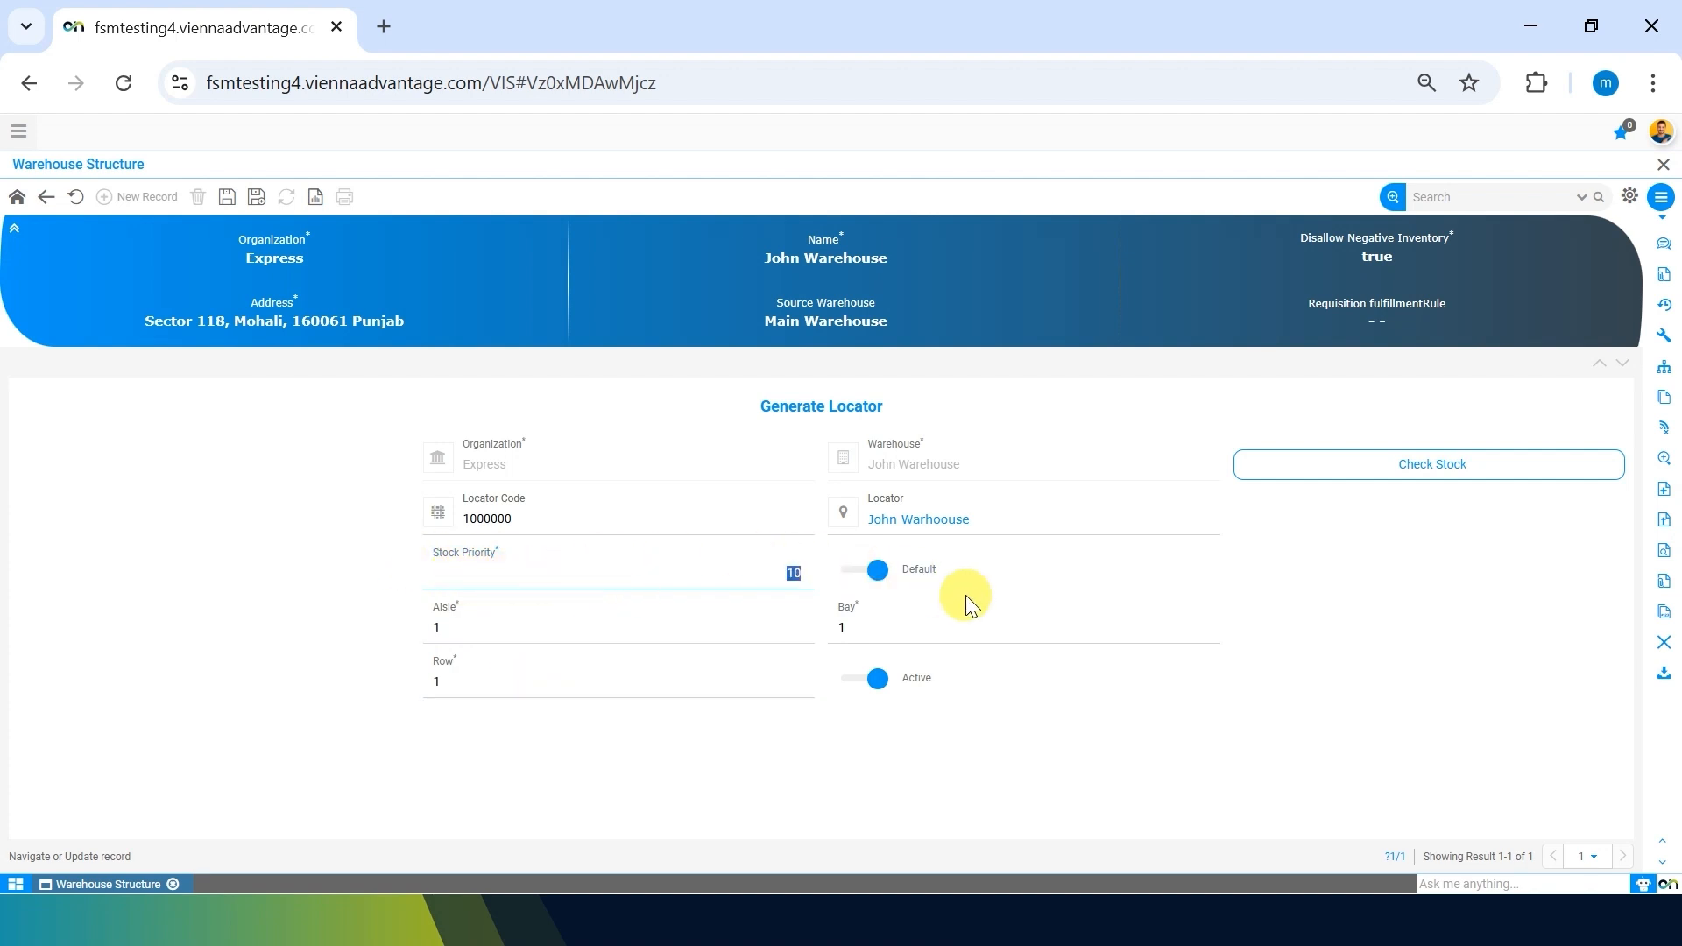
click(912, 580)
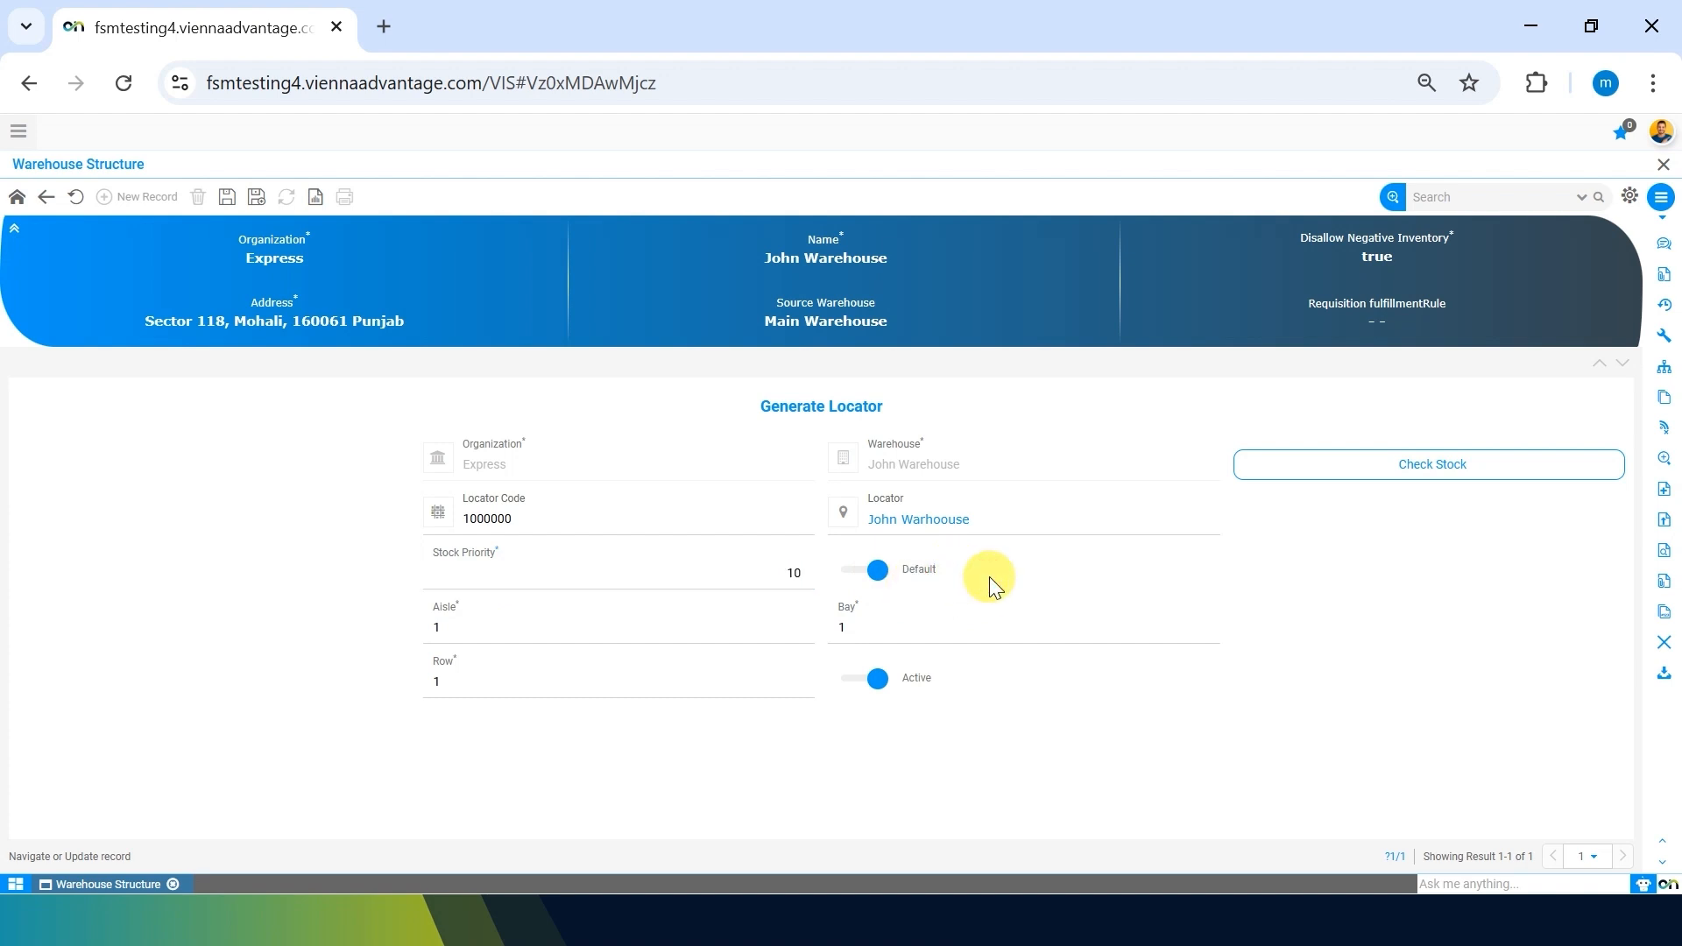
click(632, 626)
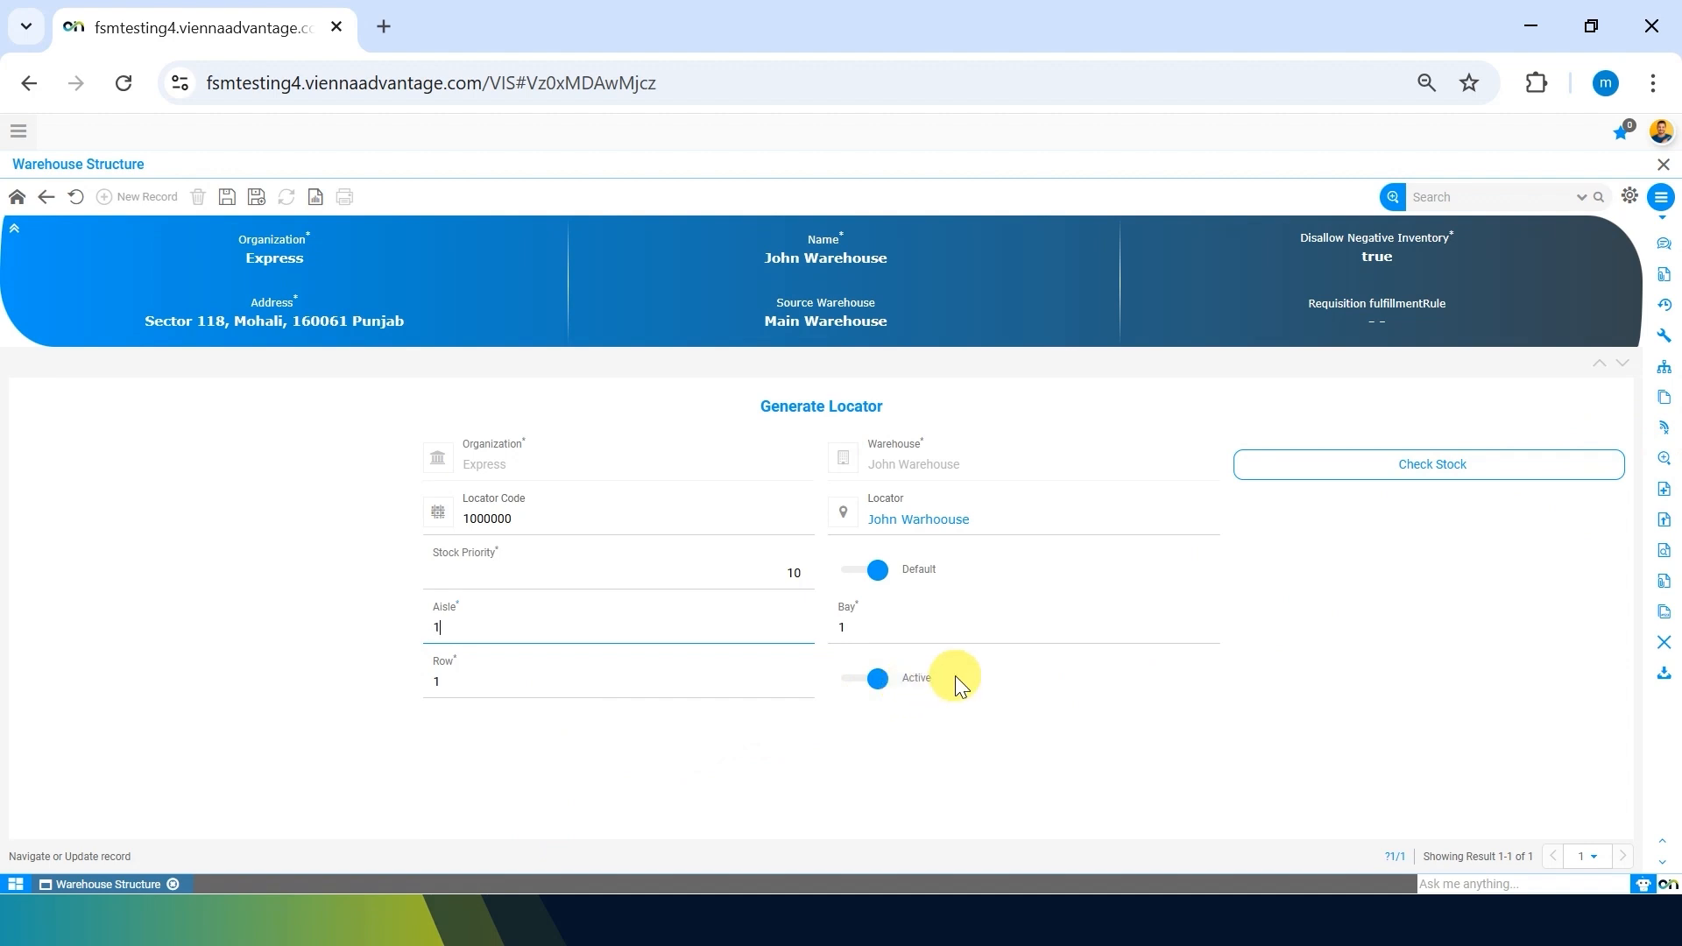
- Check the products stocked at the locator and open the stock record for Castrol Engine oil 320
click(1498, 459)
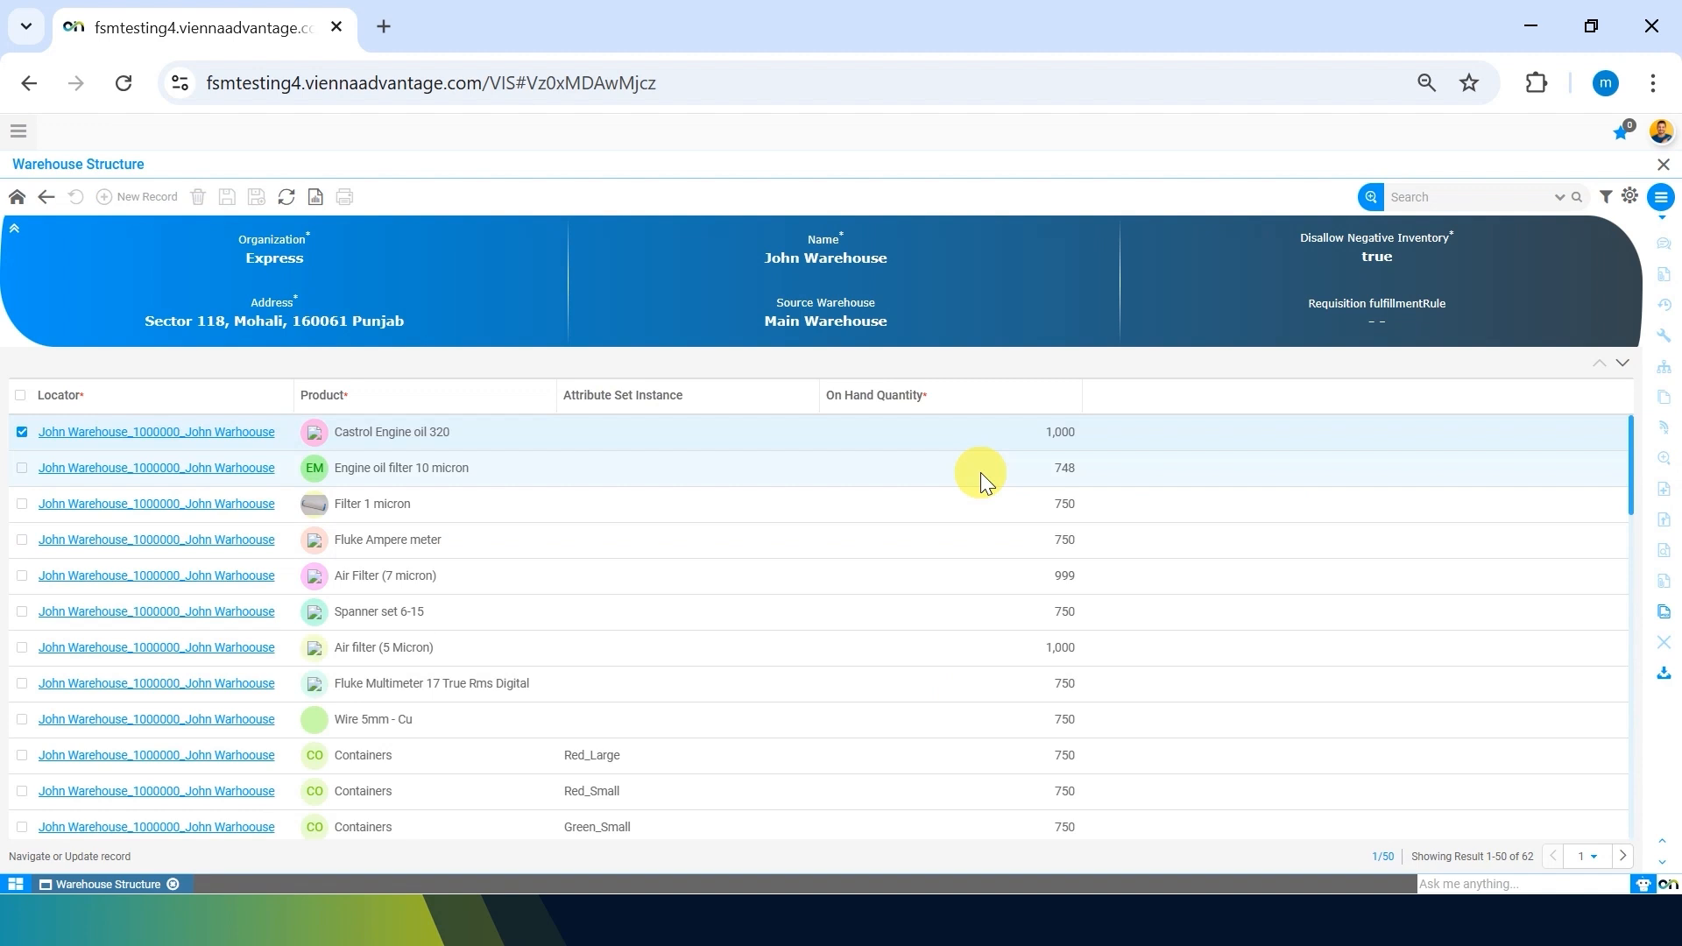
scroll(980, 472, down, 5)
scroll(980, 471, down, 10)
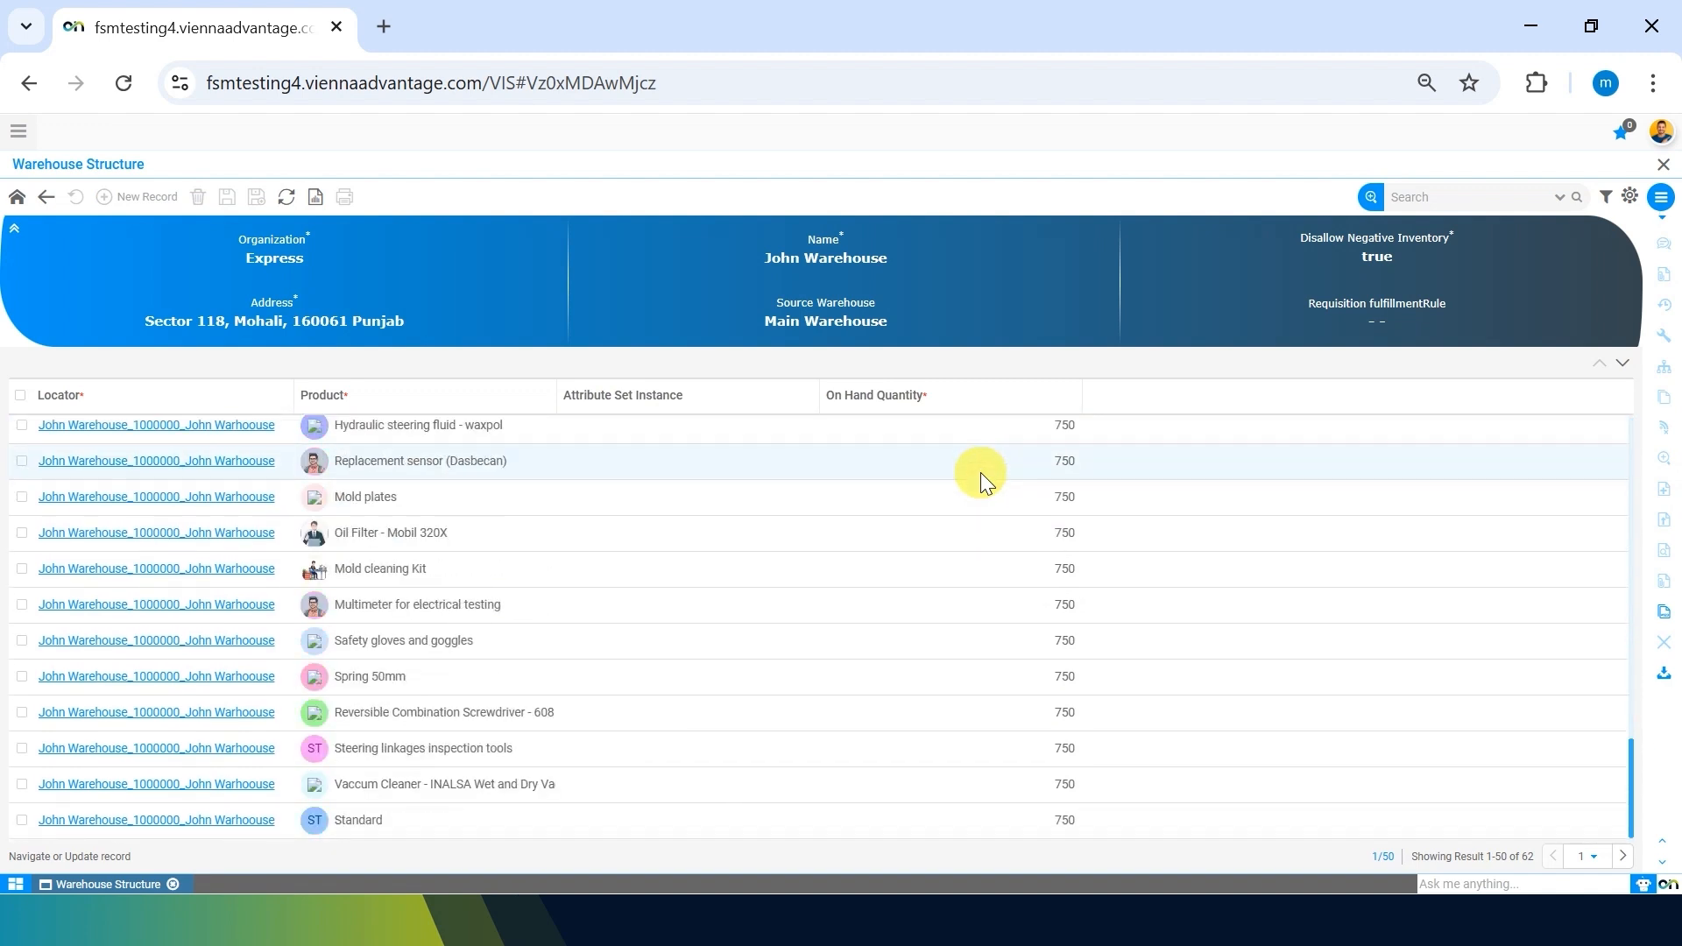
scroll(981, 471, up, 2)
scroll(980, 471, up, 12)
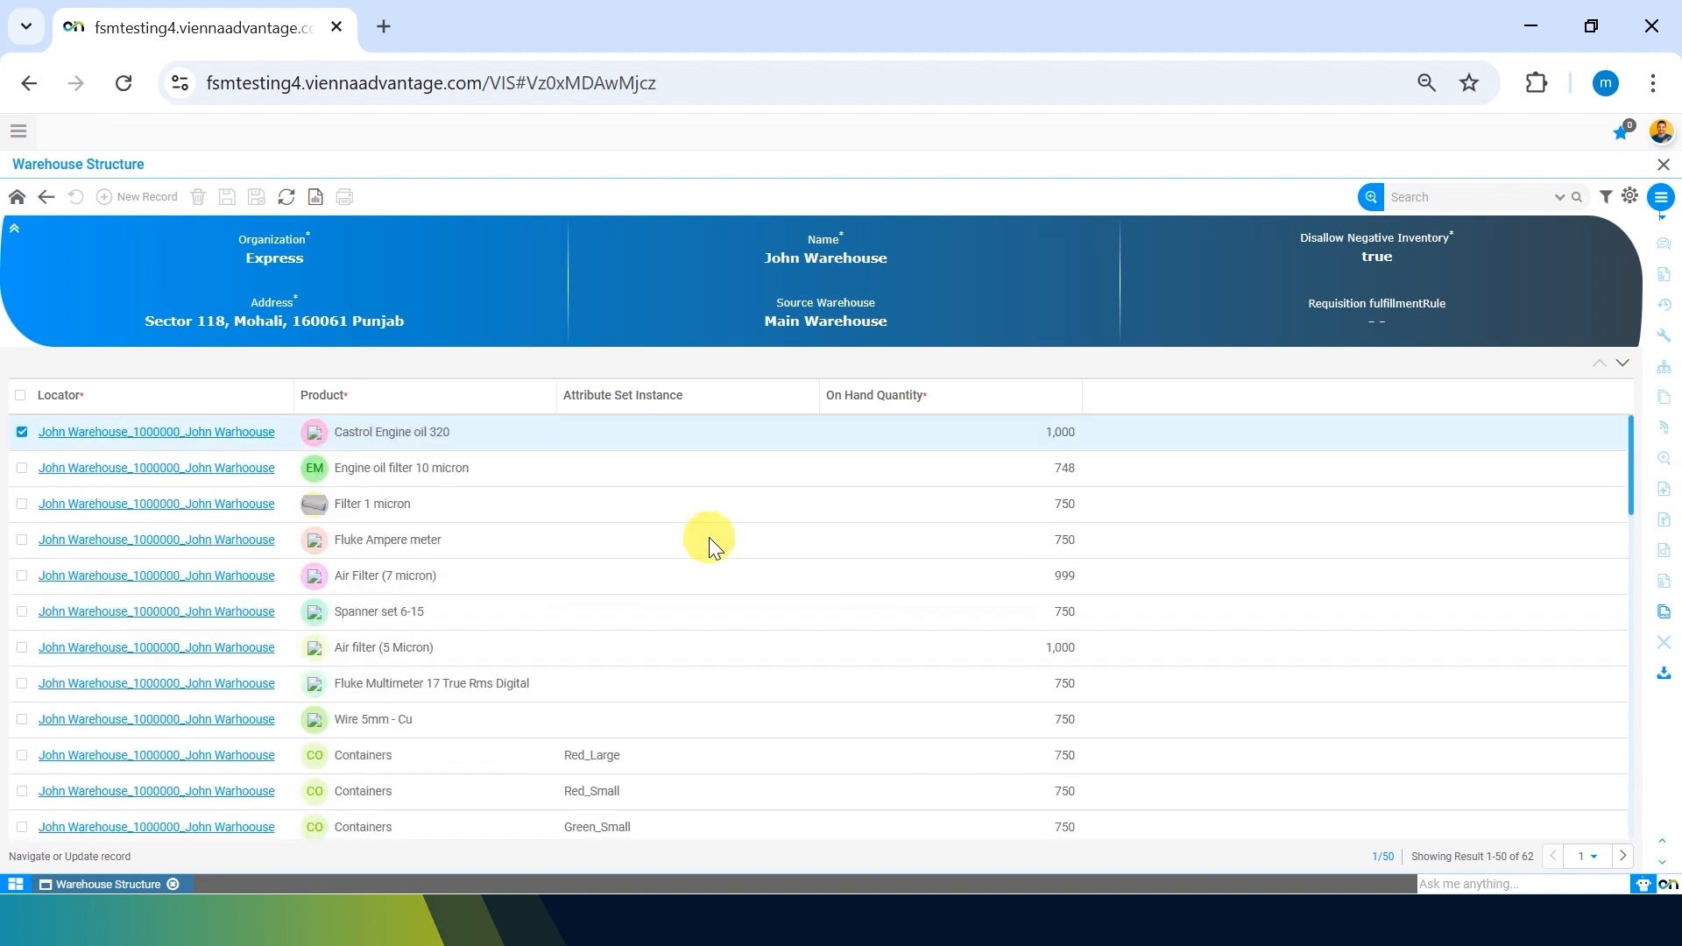
double_click(97, 426)
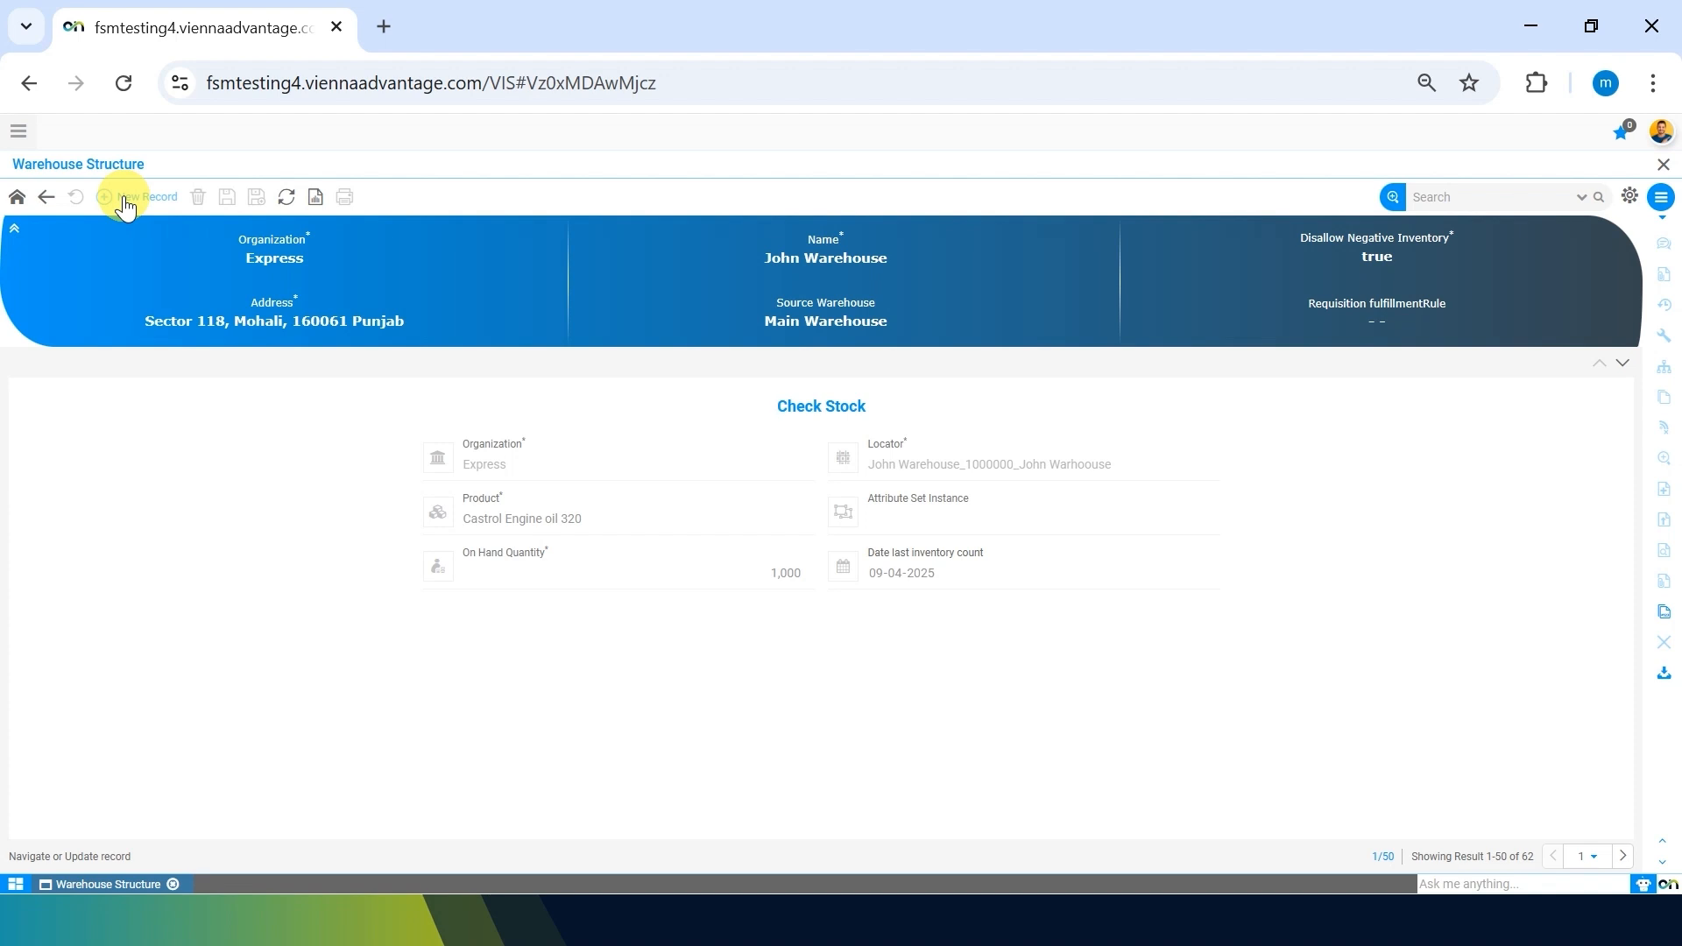
- Draft a replenishment rule of type Reorder below Minimum Level for the warehouse and discard the unsaved rule
click(1577, 525)
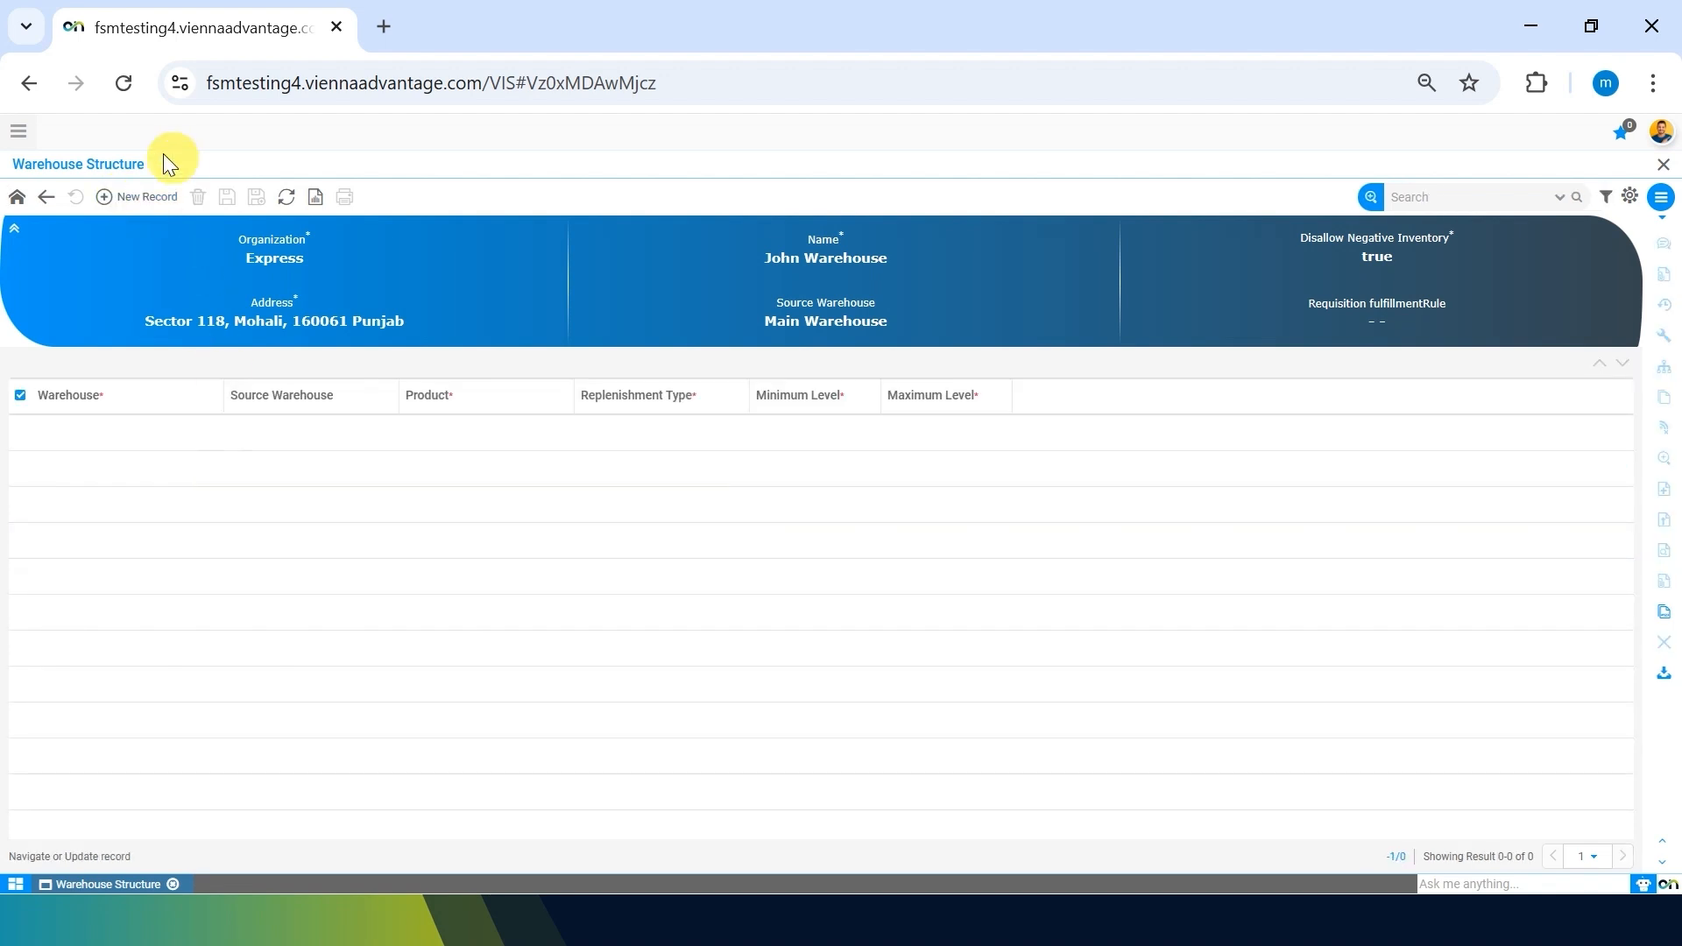
click(151, 196)
click(638, 627)
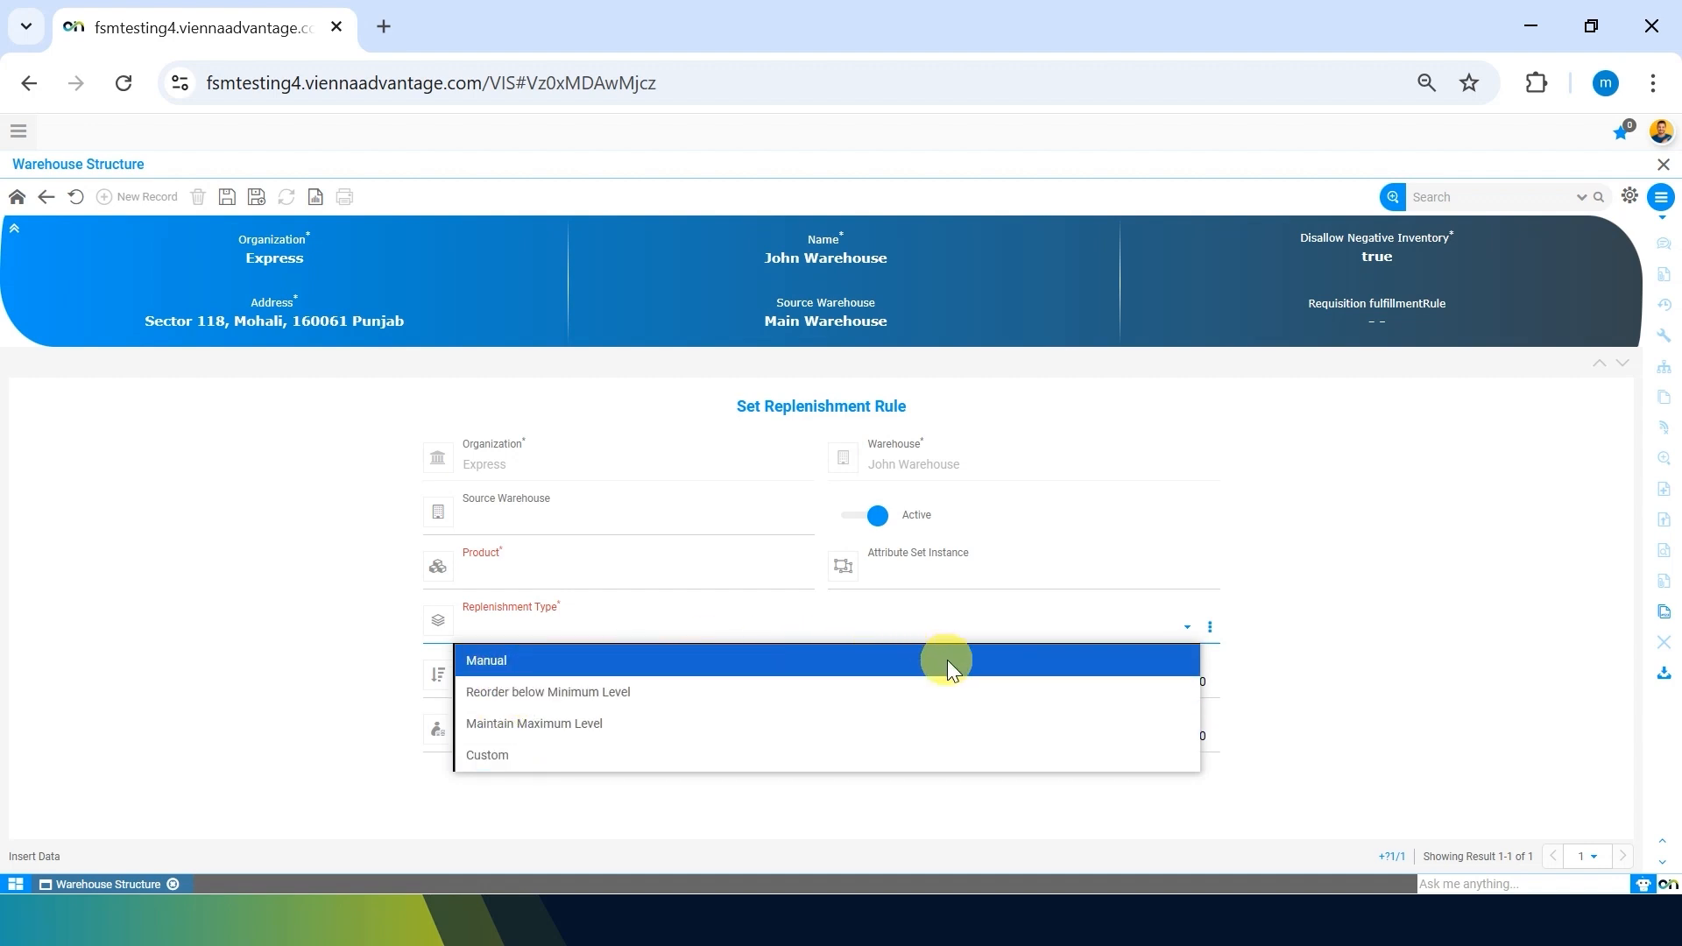
click(820, 686)
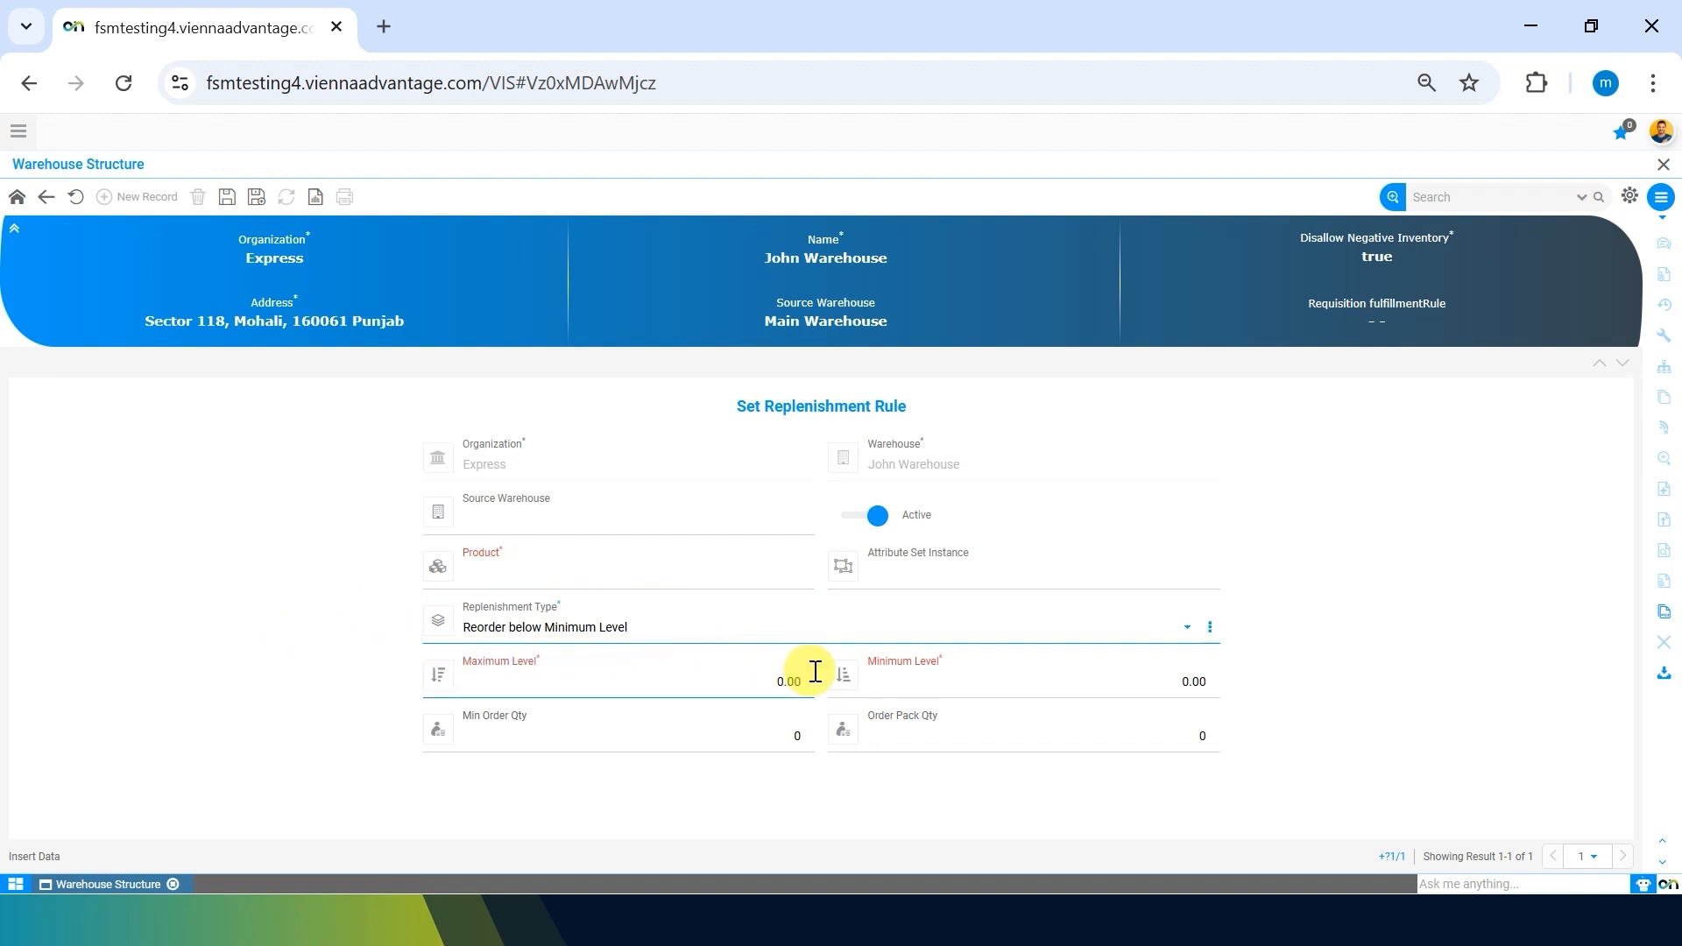
click(927, 674)
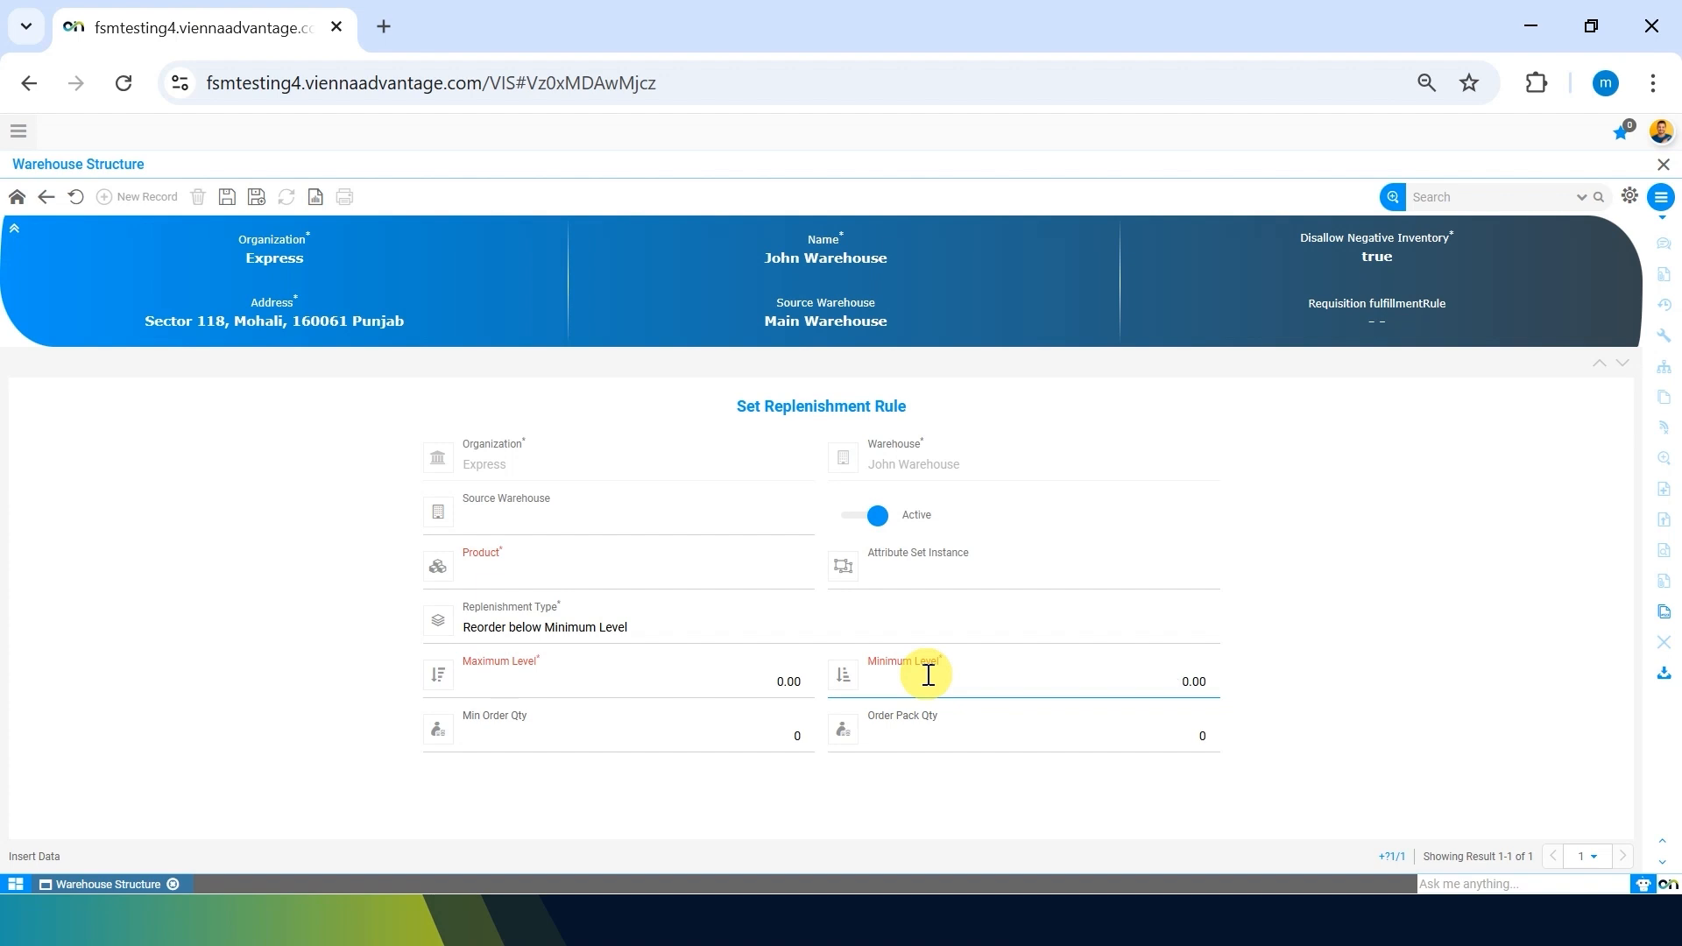
click(77, 201)
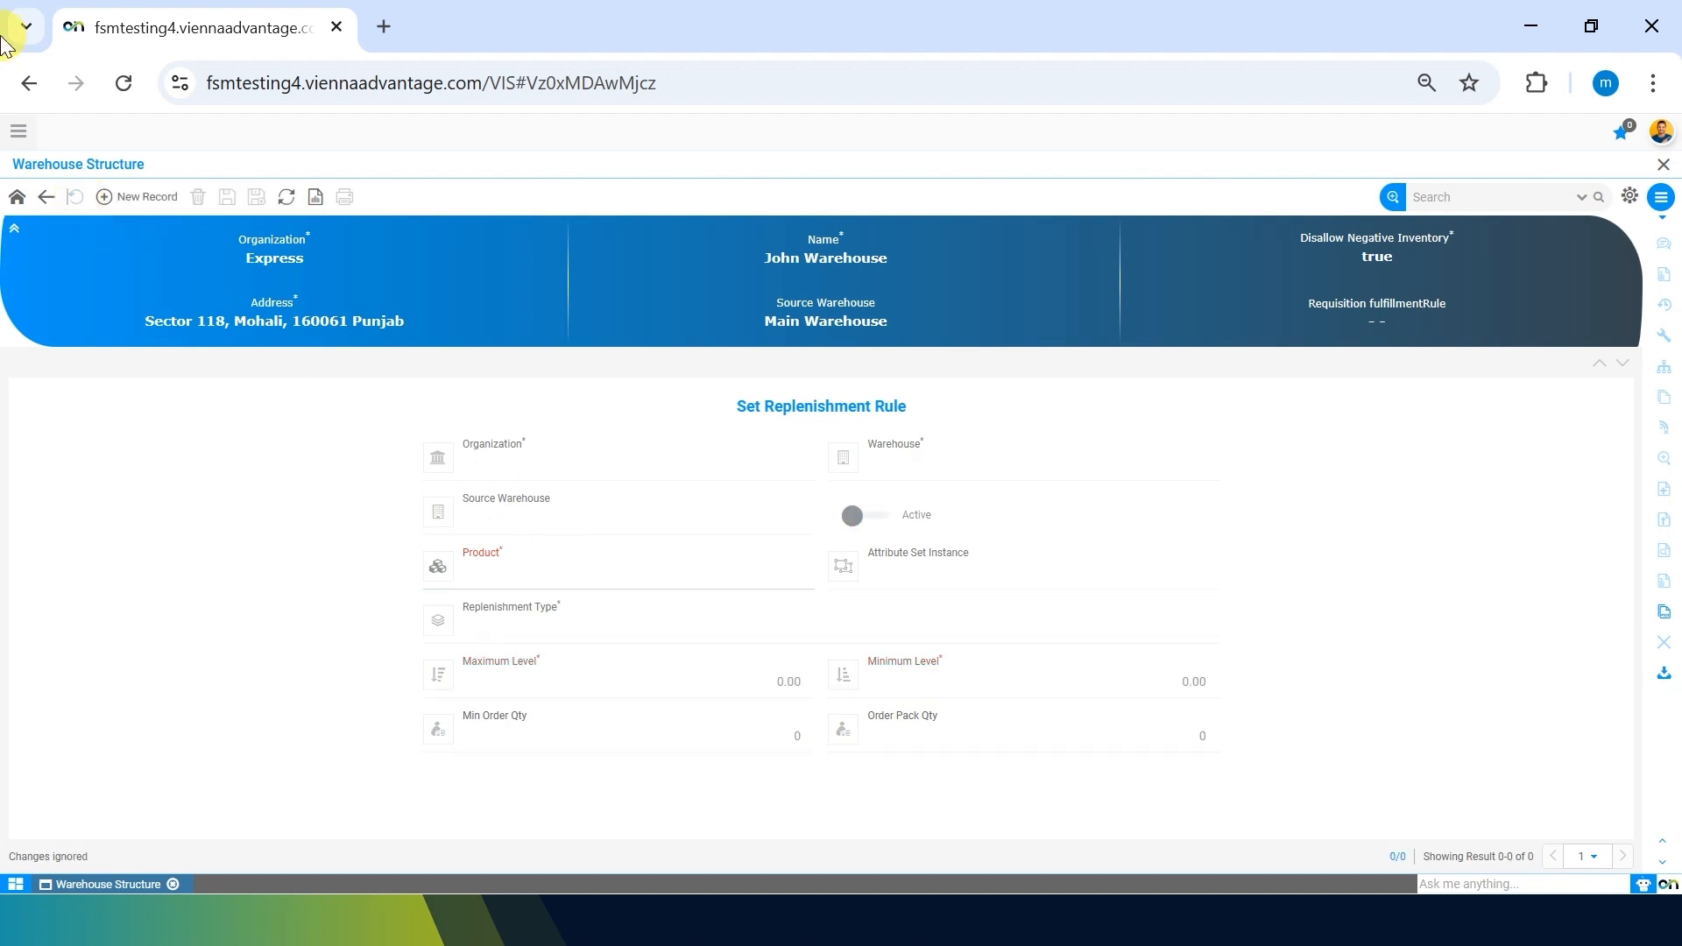
click(46, 196)
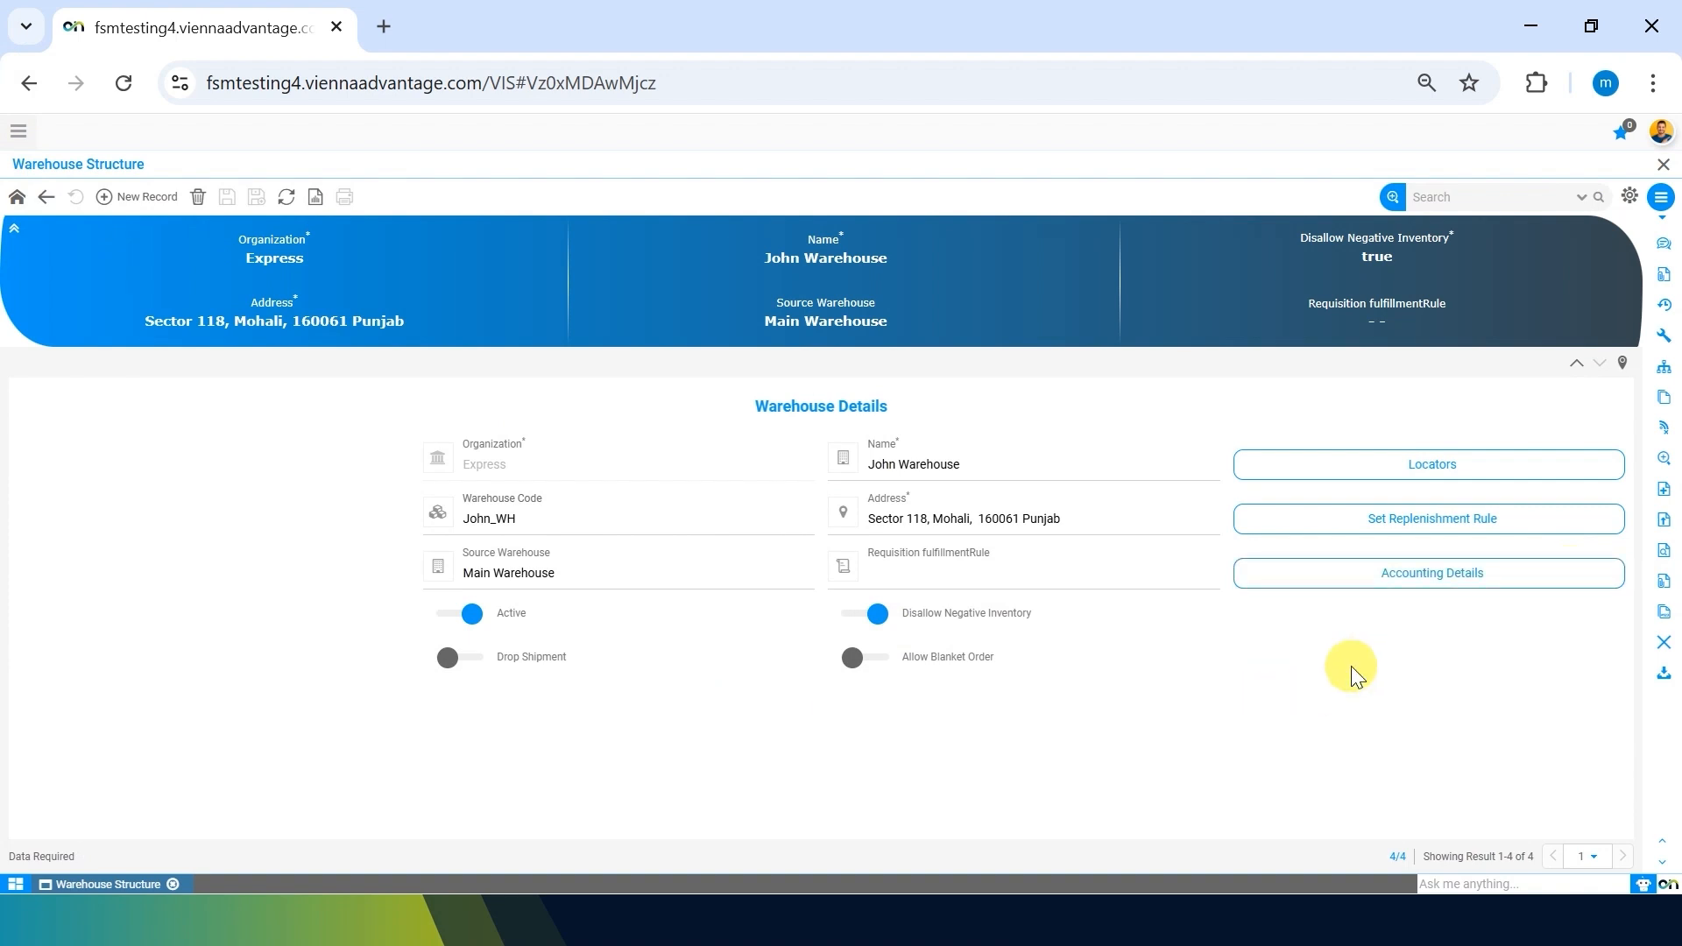
- Close Warehouse Structure, search for "product" and open the Product Master's record list
click(173, 885)
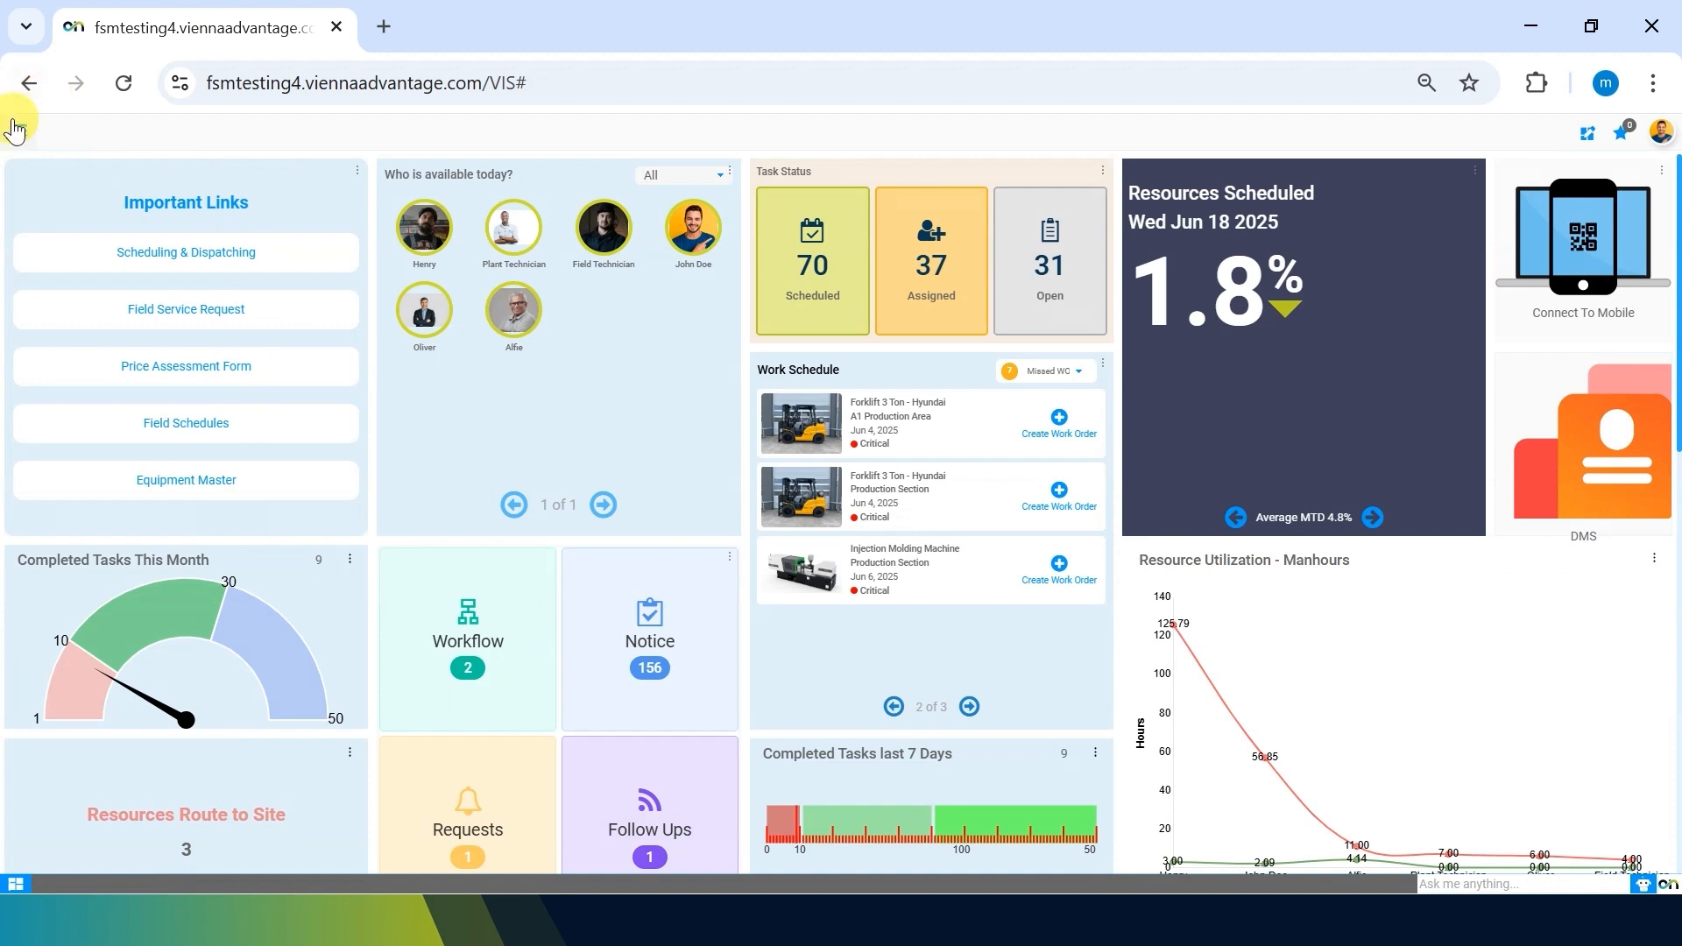
click(15, 130)
text(product)
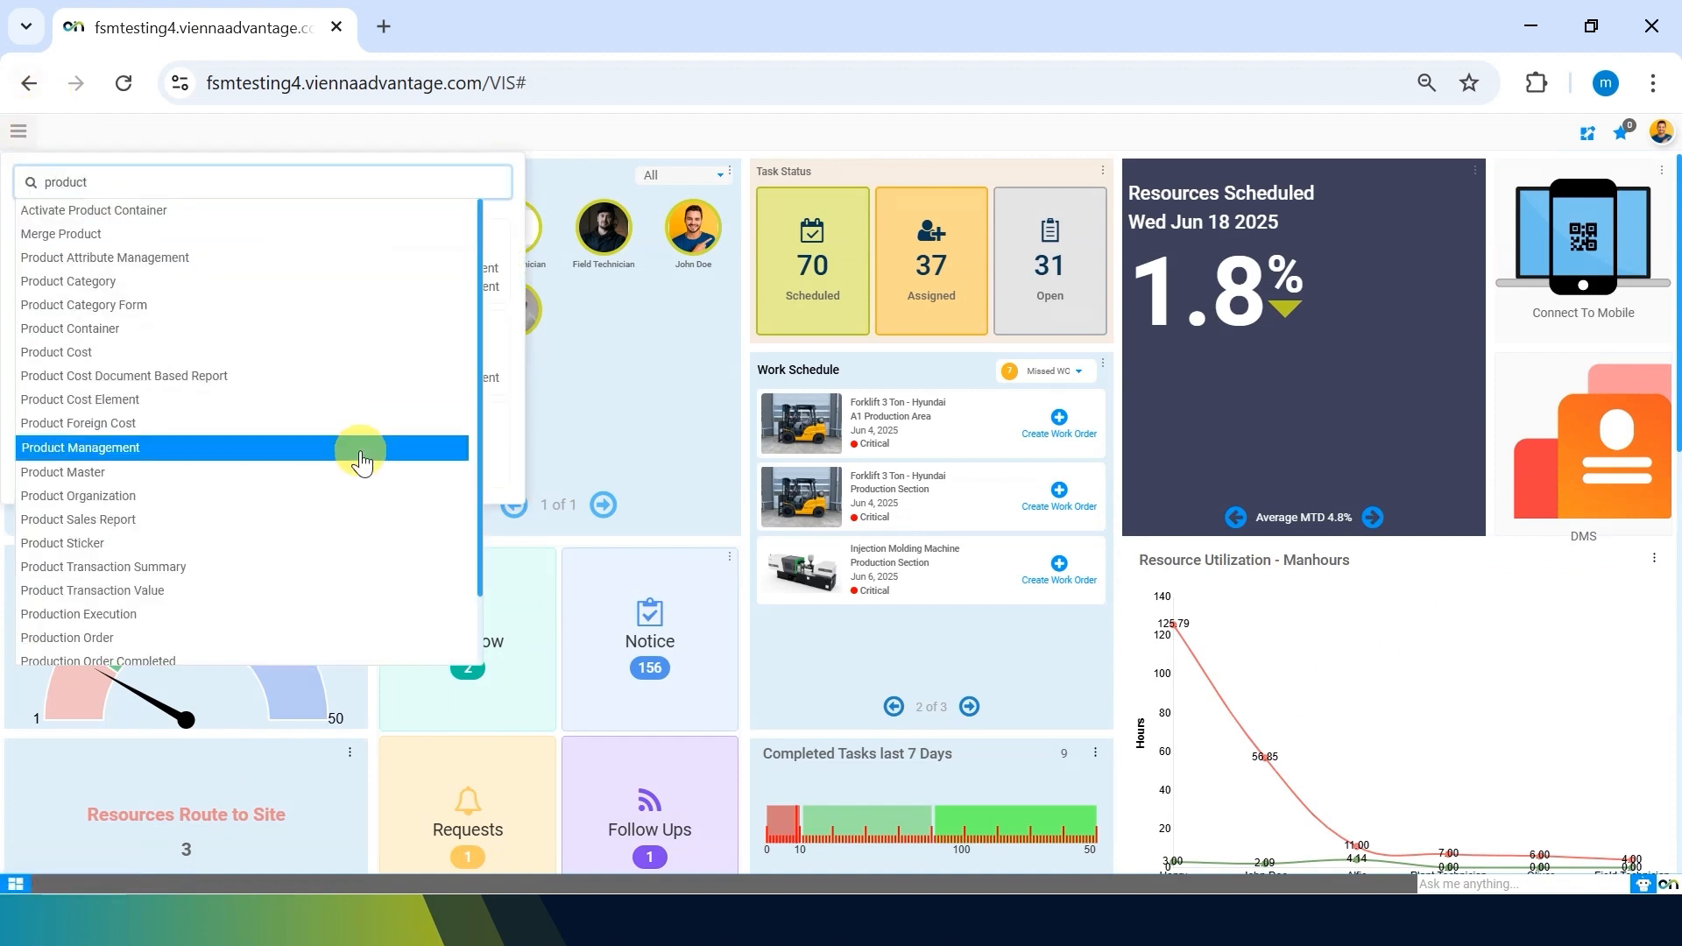
click(291, 474)
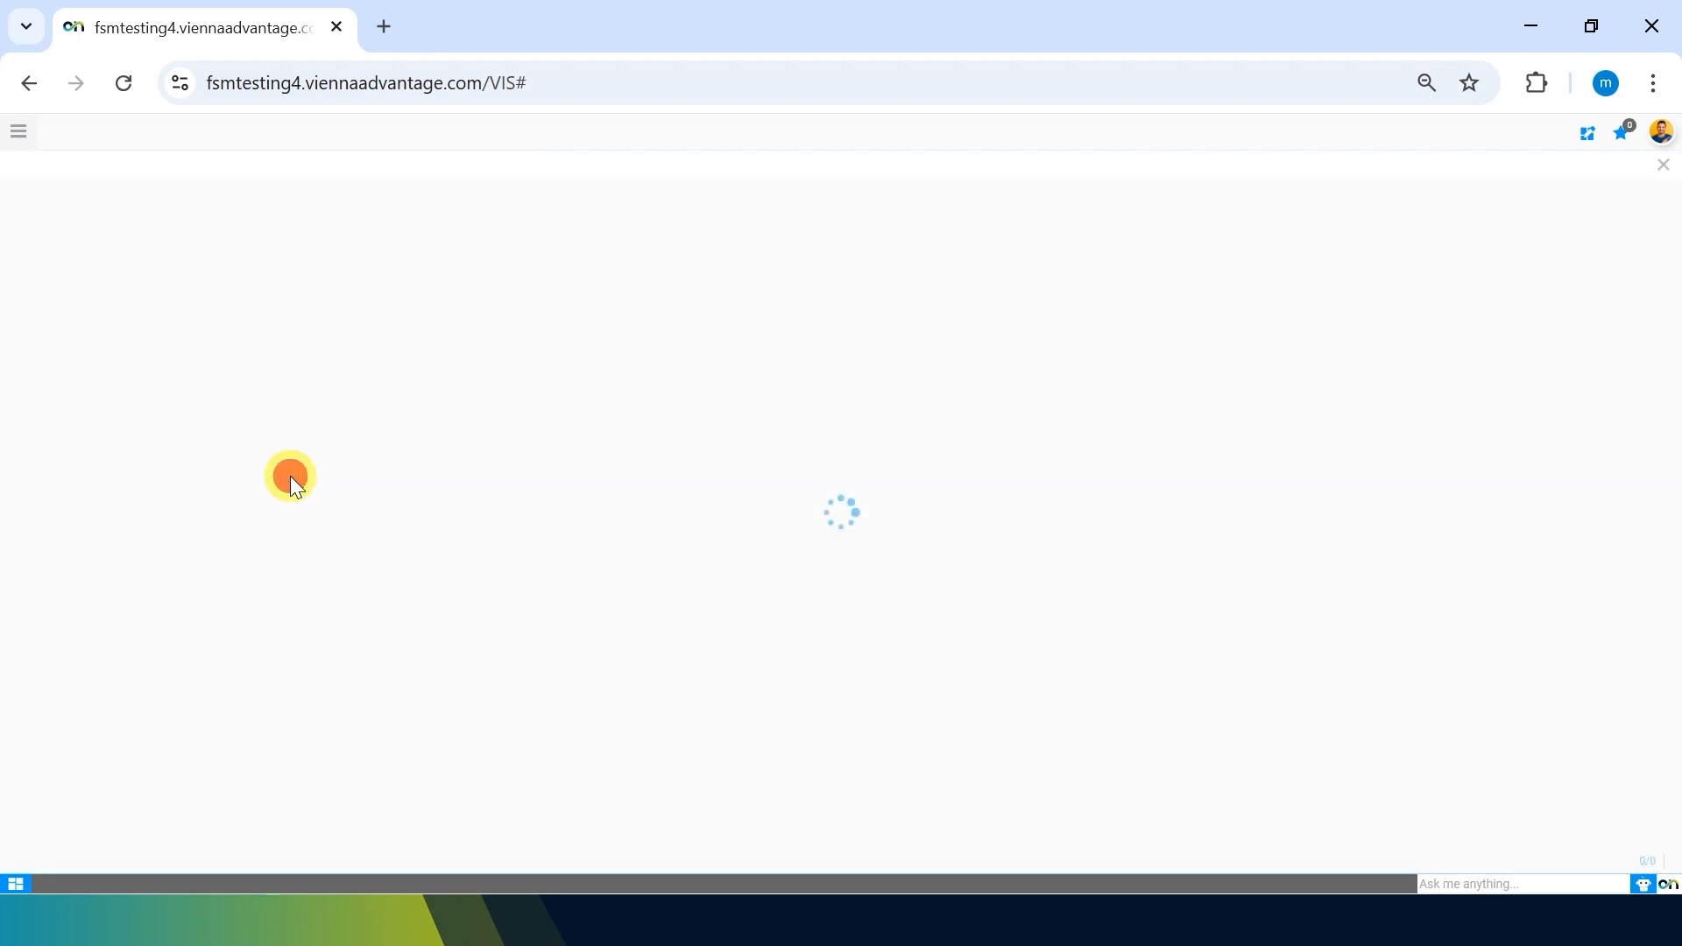
scroll(984, 692, down, 1)
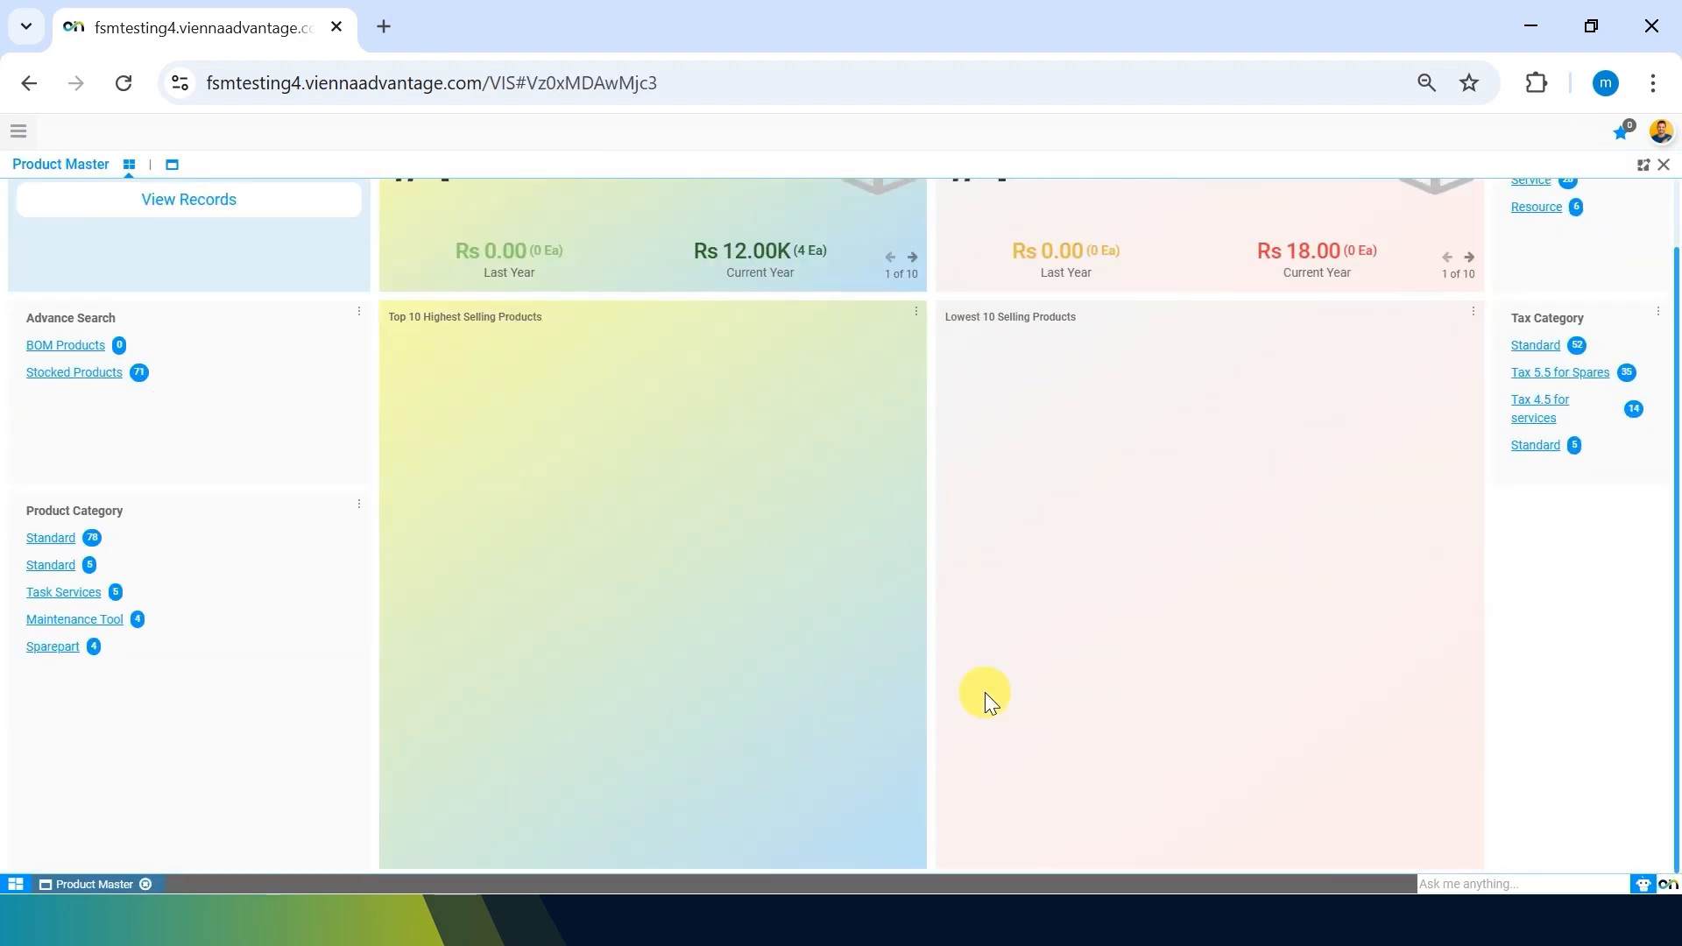
scroll(985, 692, up, 1)
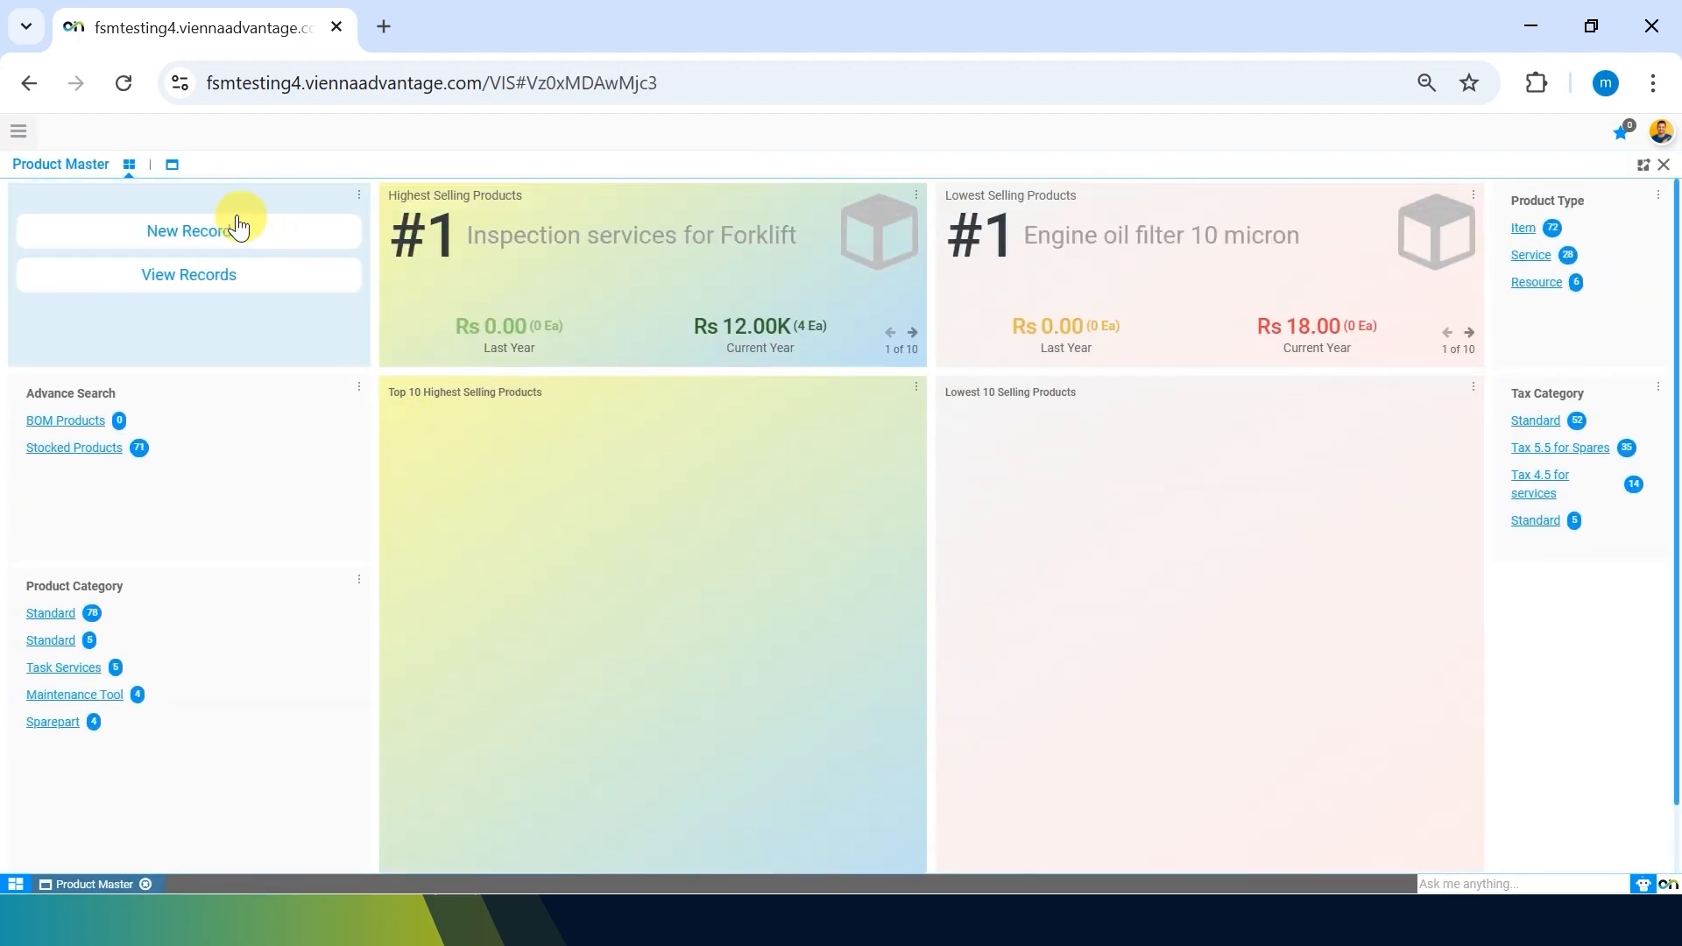
click(170, 167)
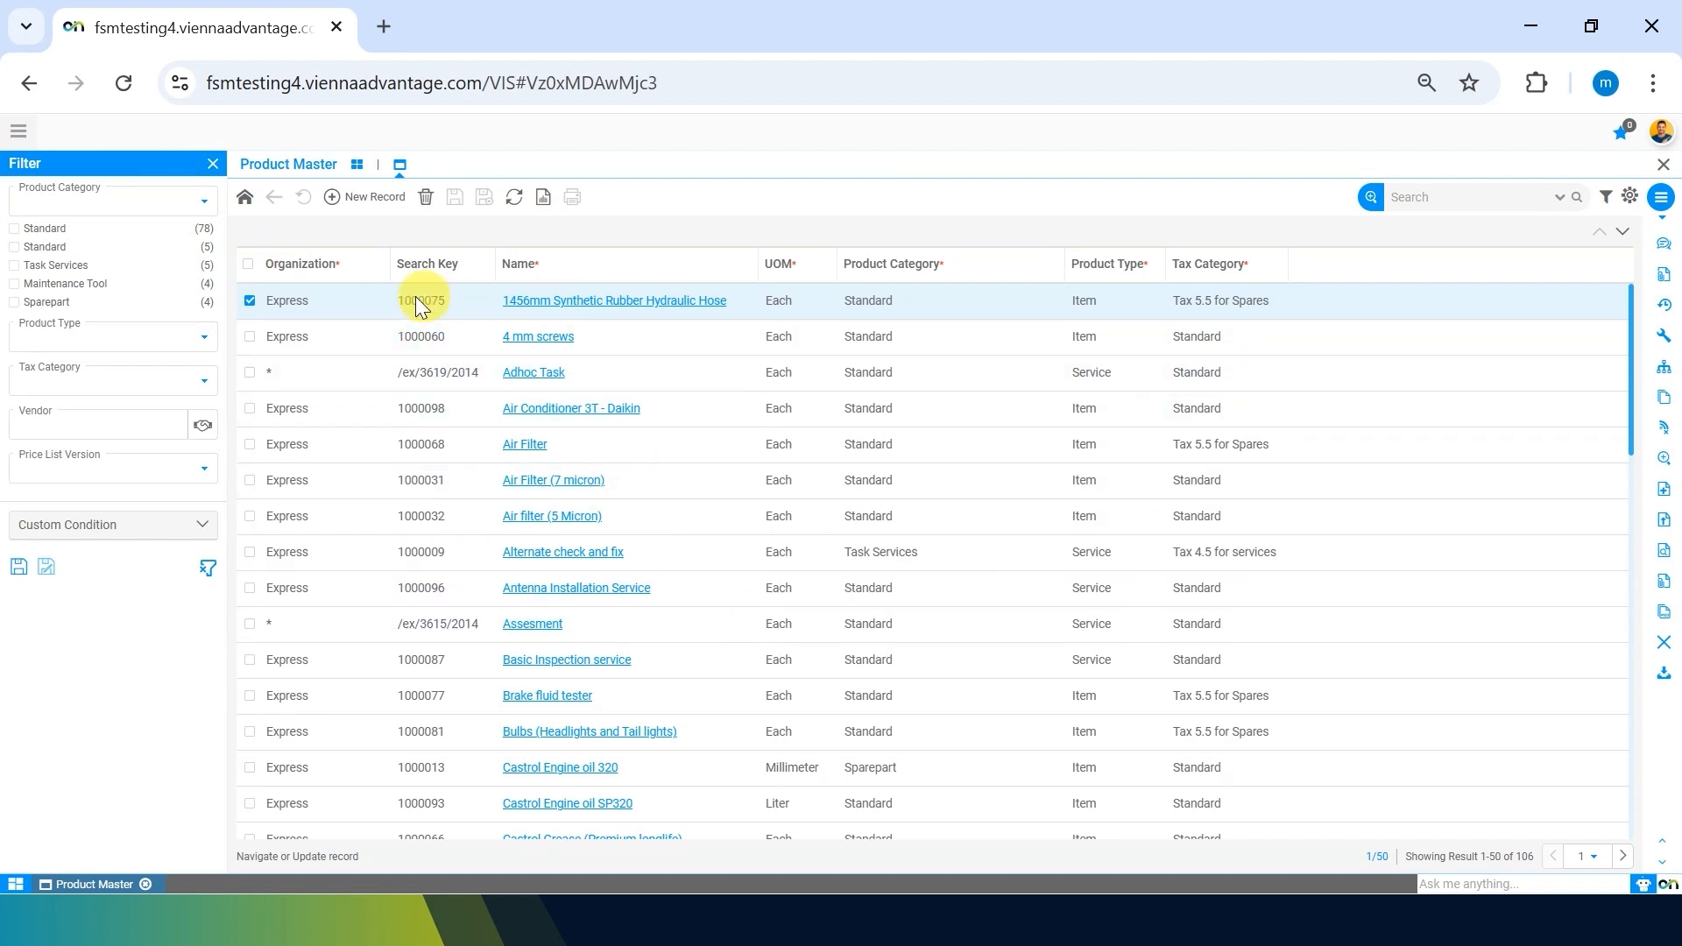
- Start a new product record and review the Product Category choices and the field's additional options, including adding a new category
click(375, 201)
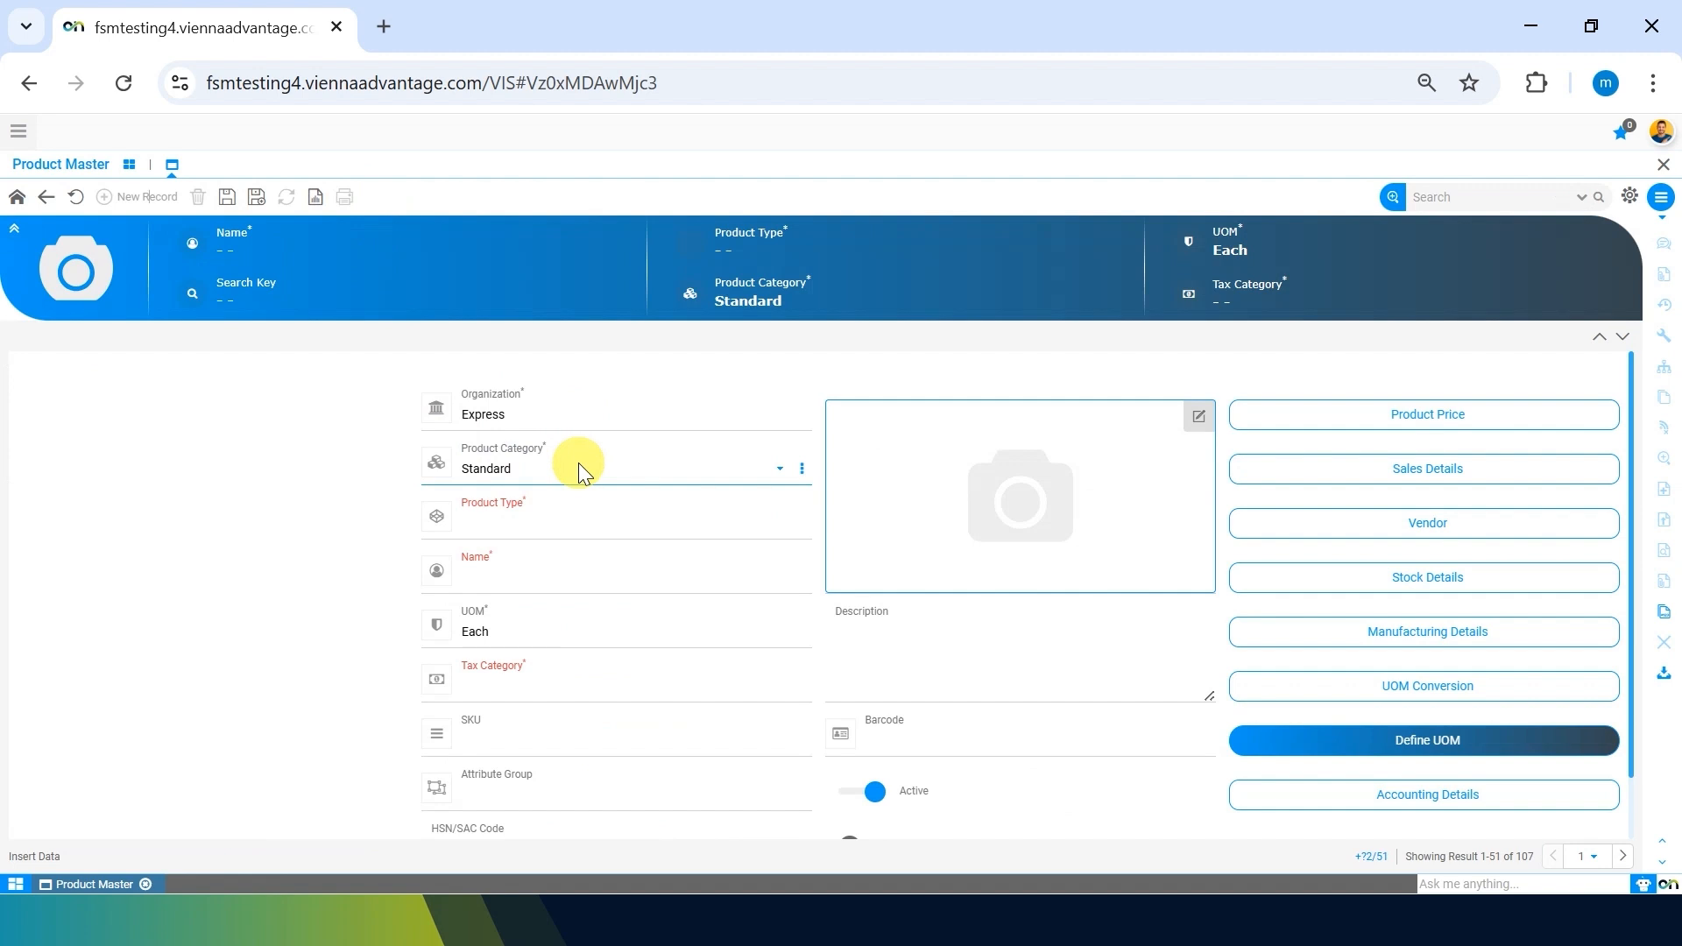
click(579, 463)
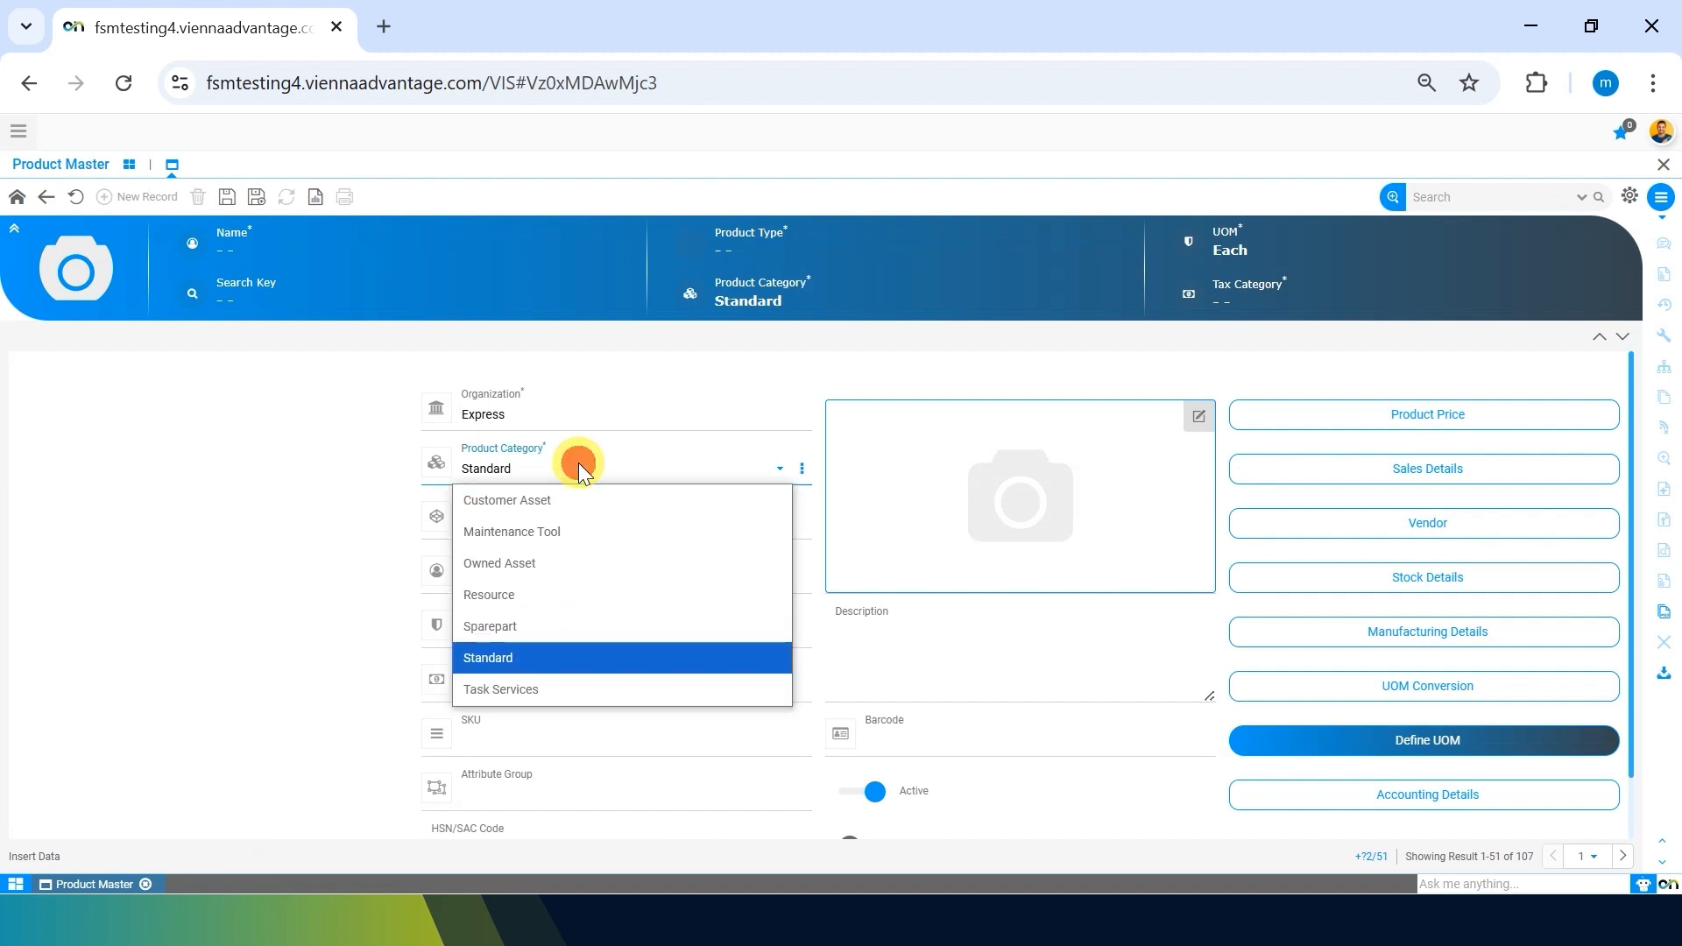
click(547, 464)
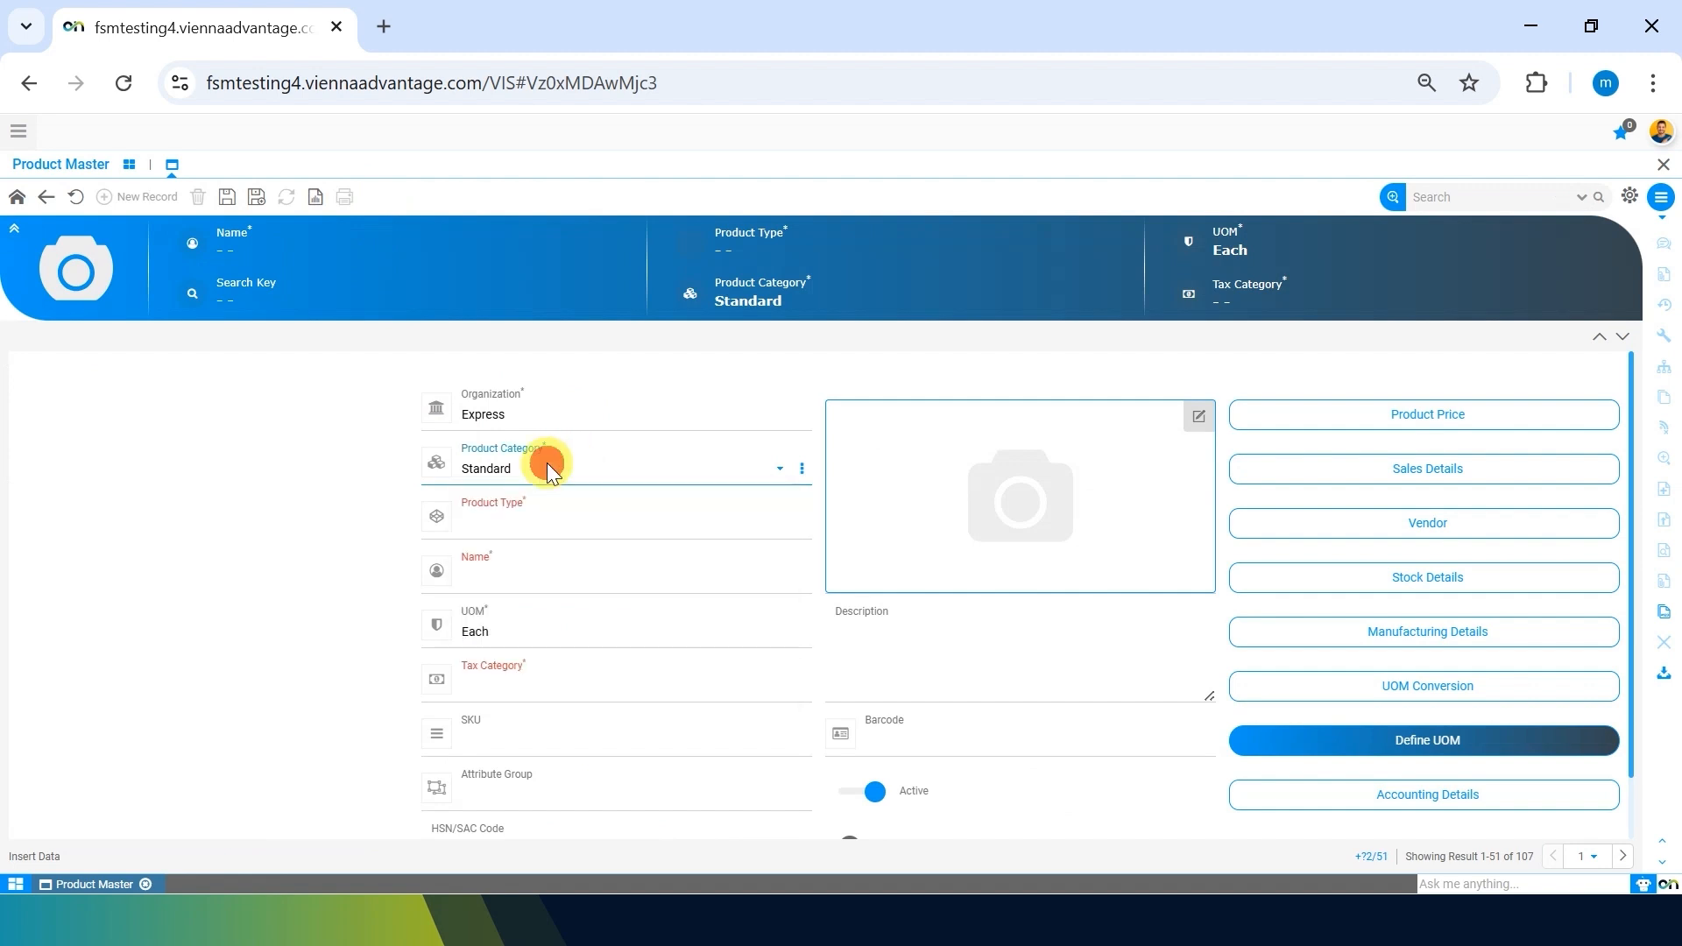
click(802, 469)
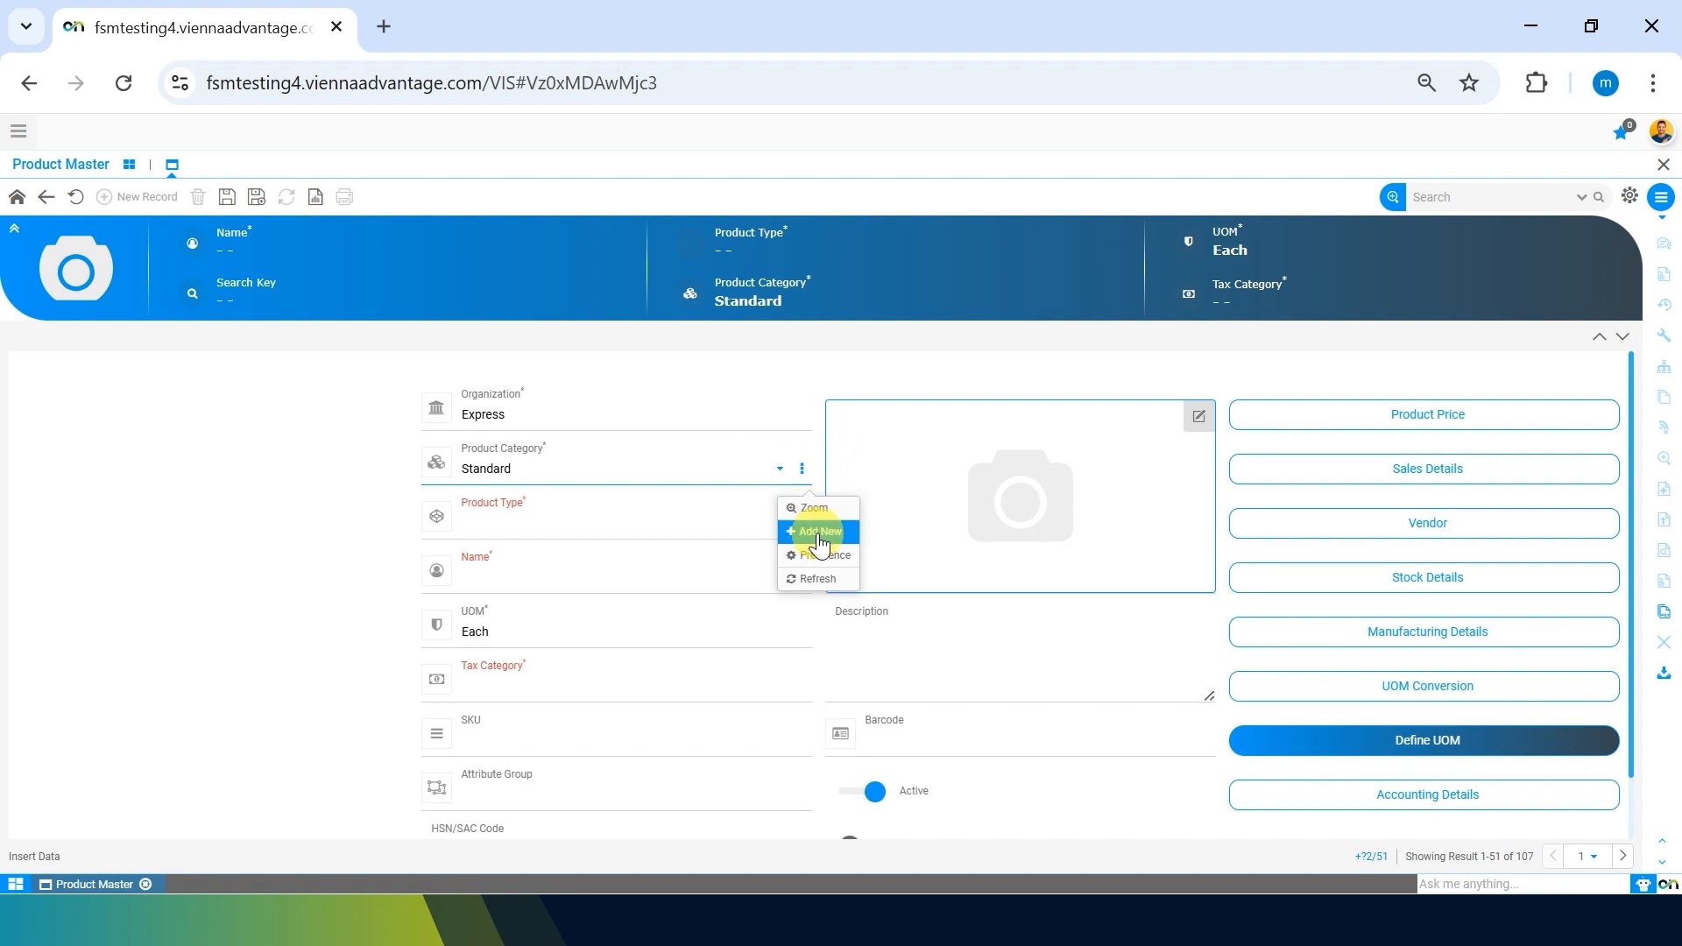
- Set the new product's type to Resource and its UOM to Hour
click(575, 525)
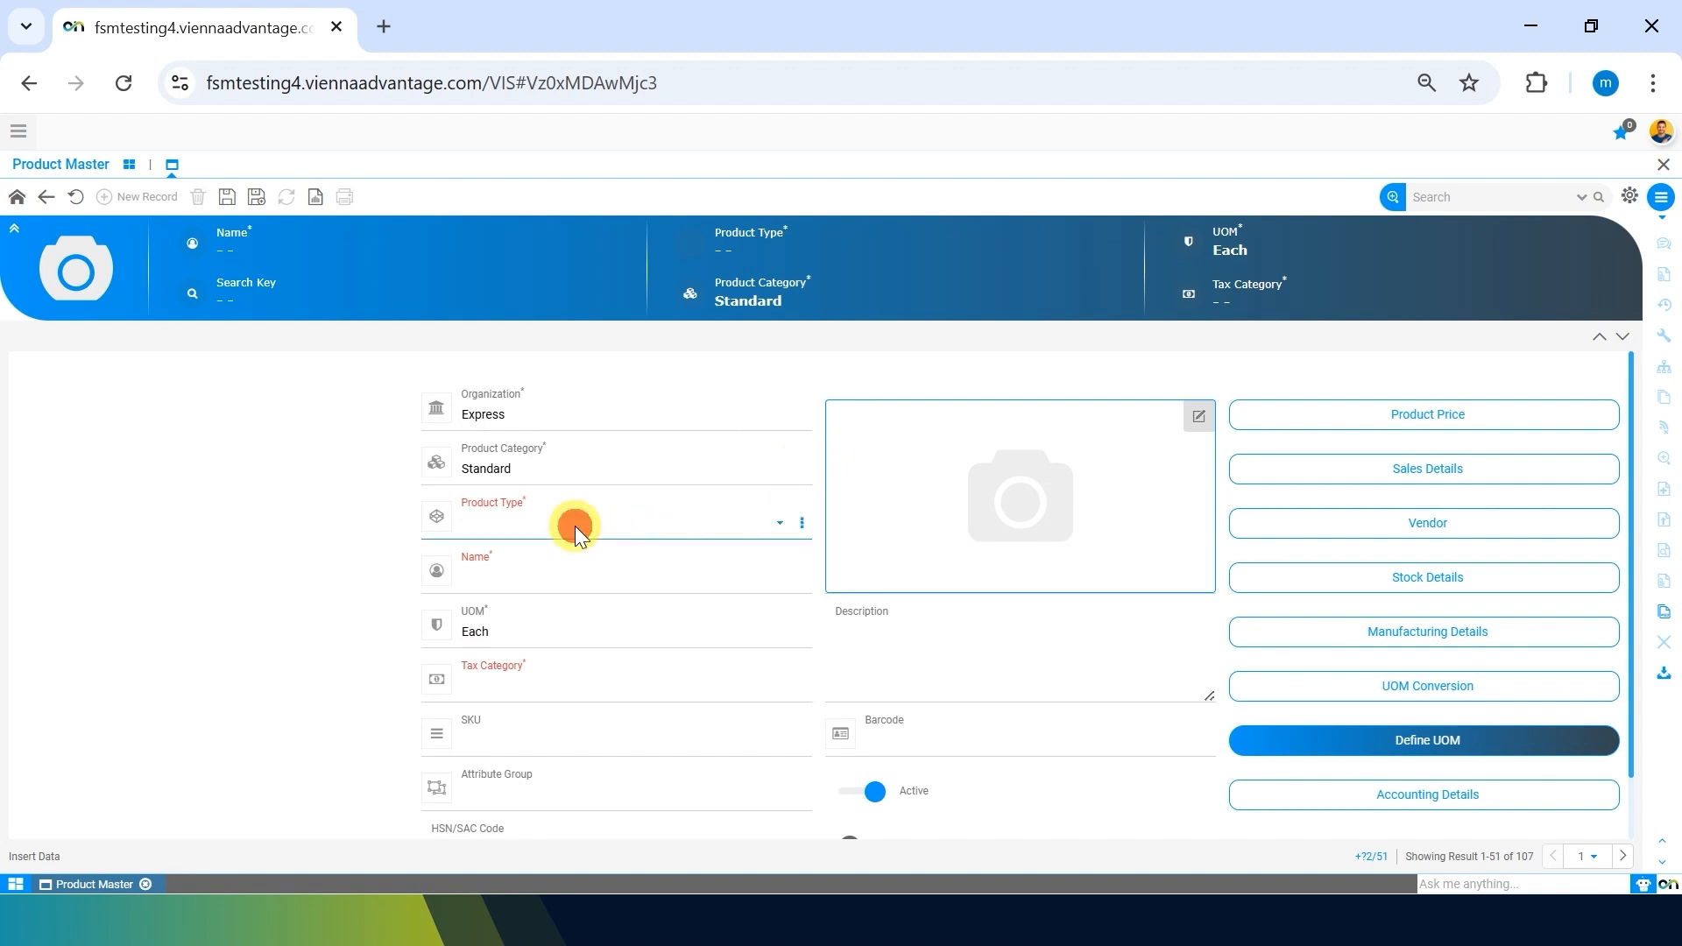
click(575, 526)
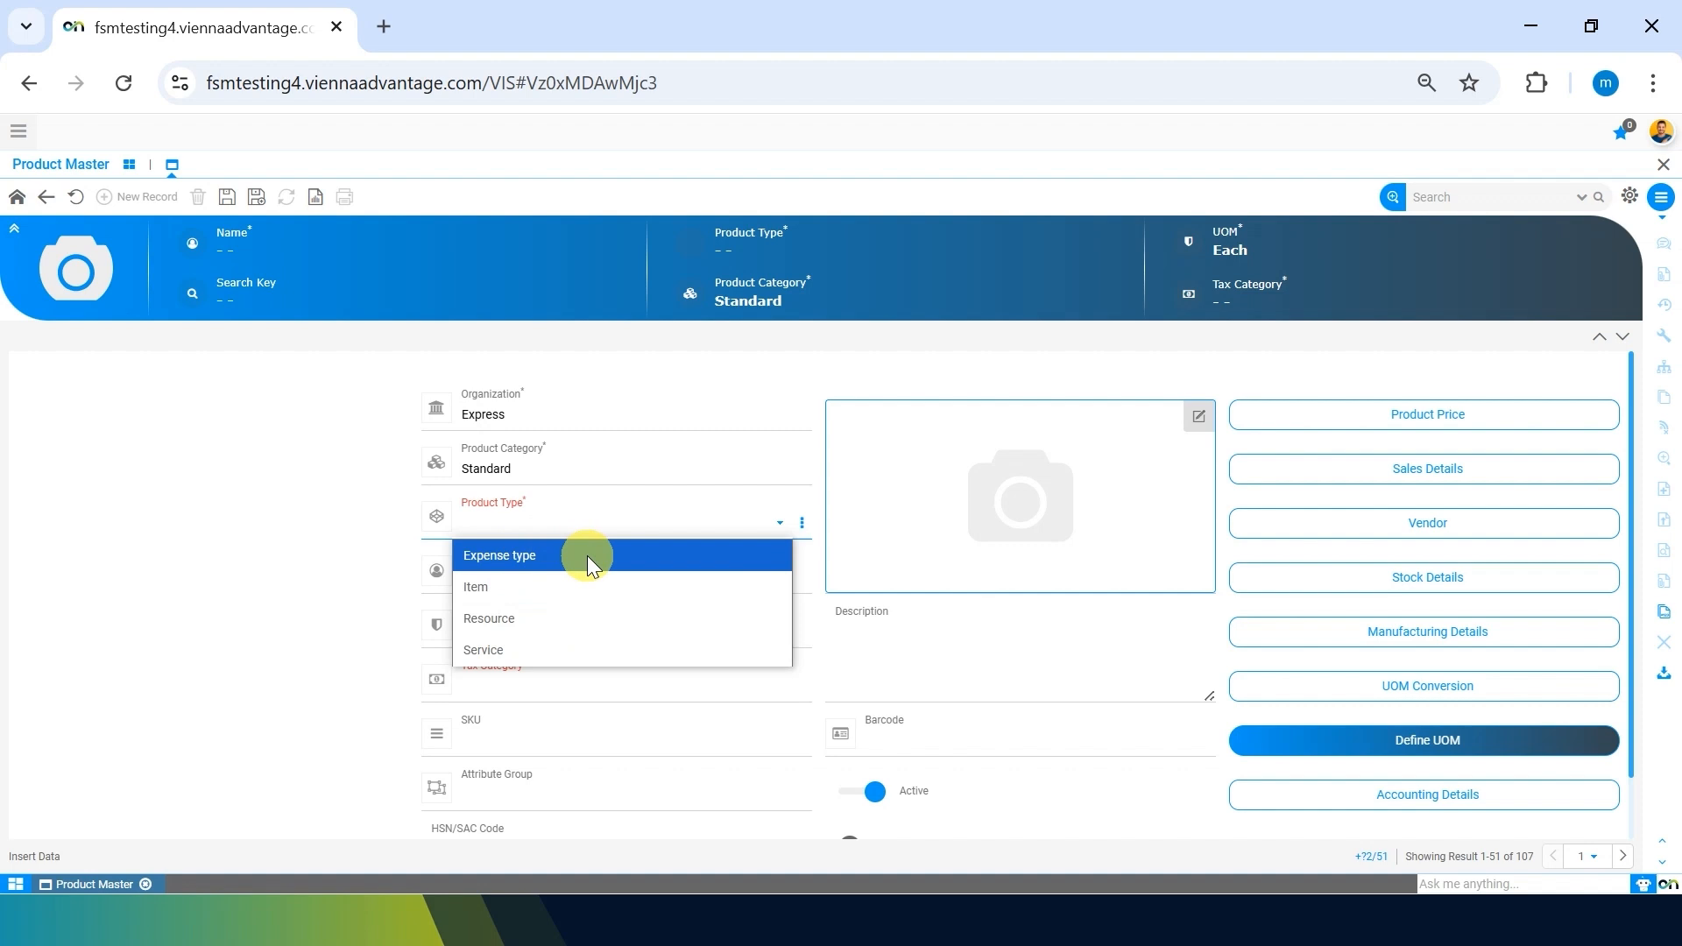
click(690, 618)
click(604, 629)
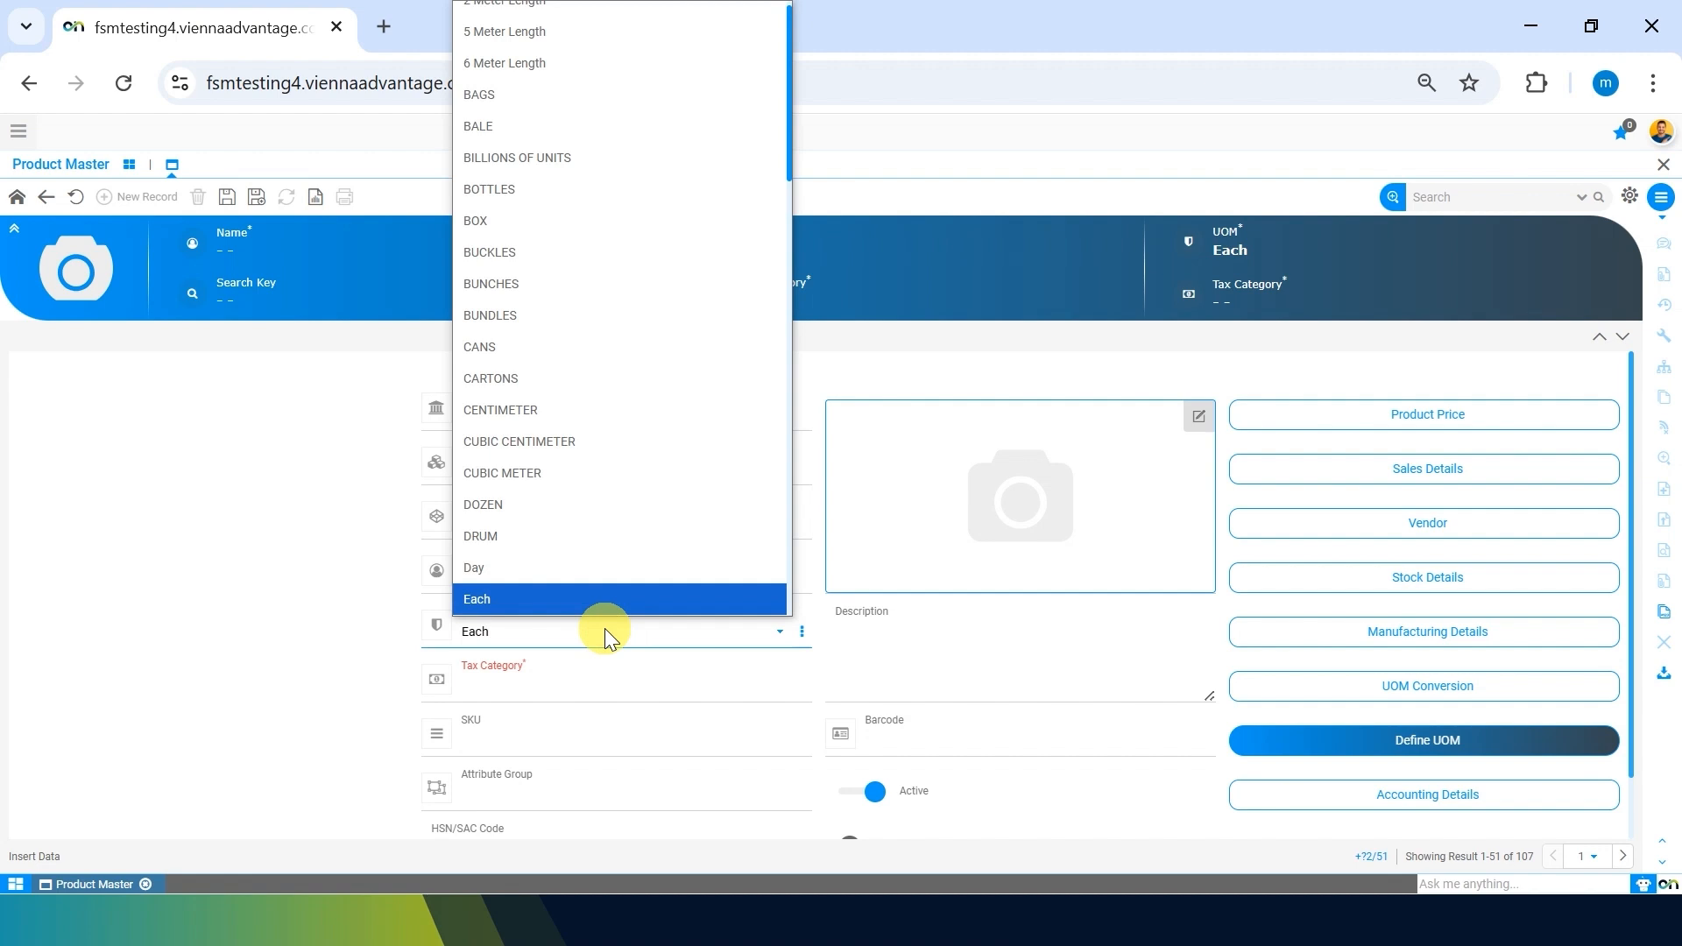
key(Down)
key(Up)
key(Up)
key(h)
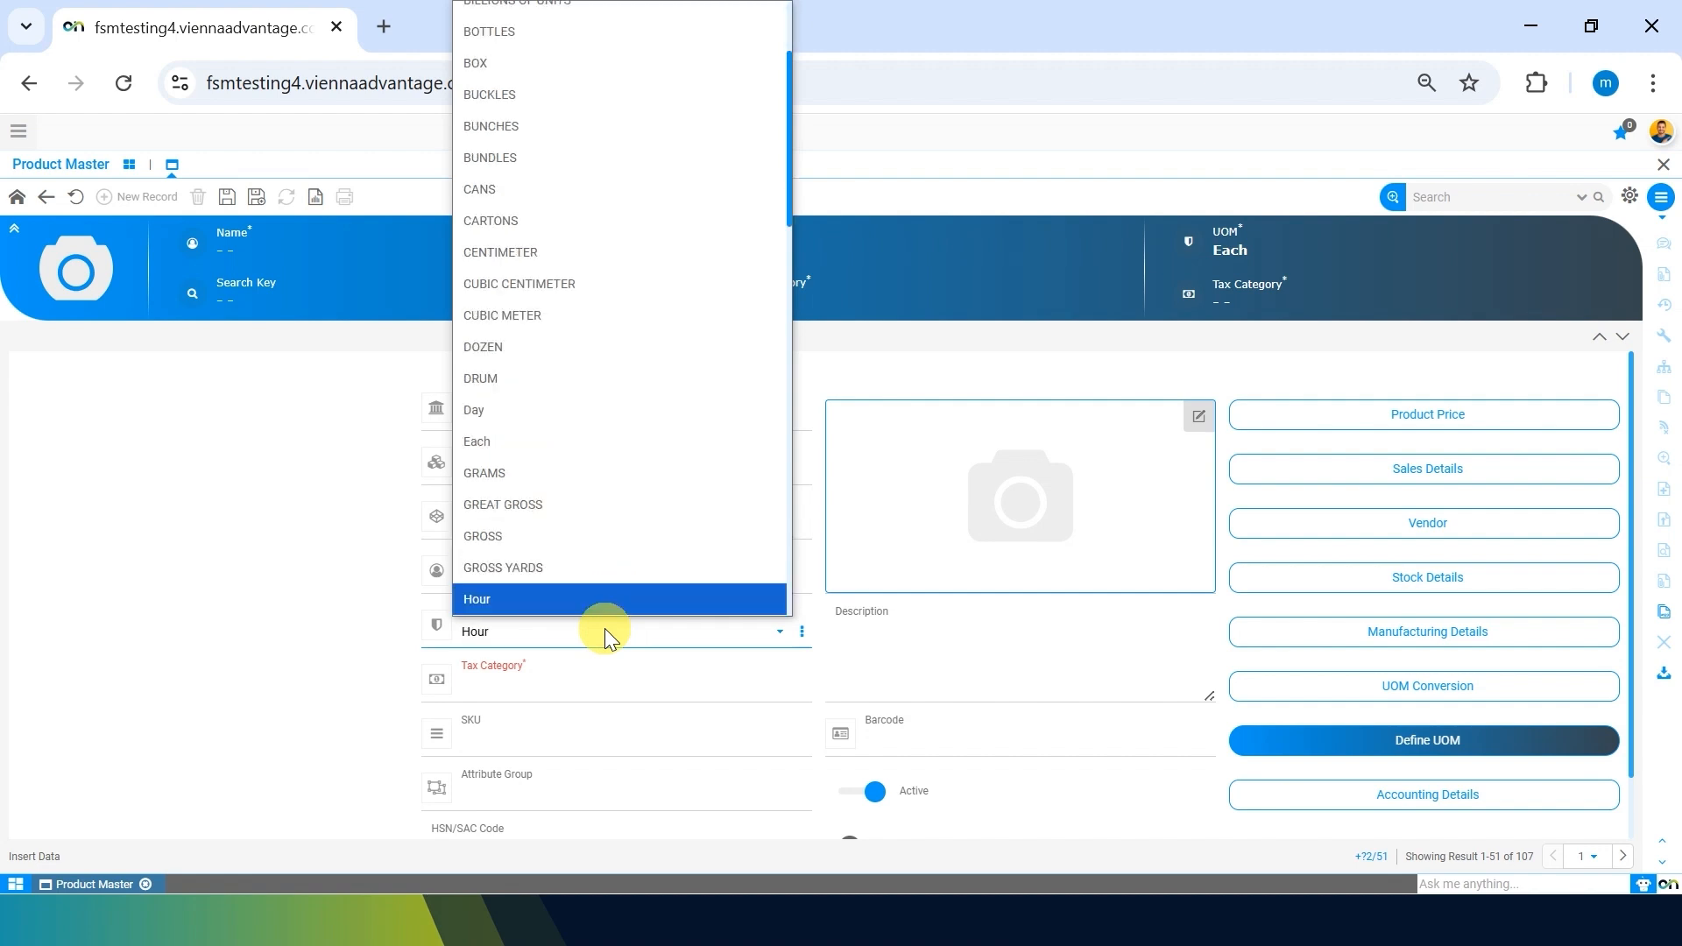
key(Return)
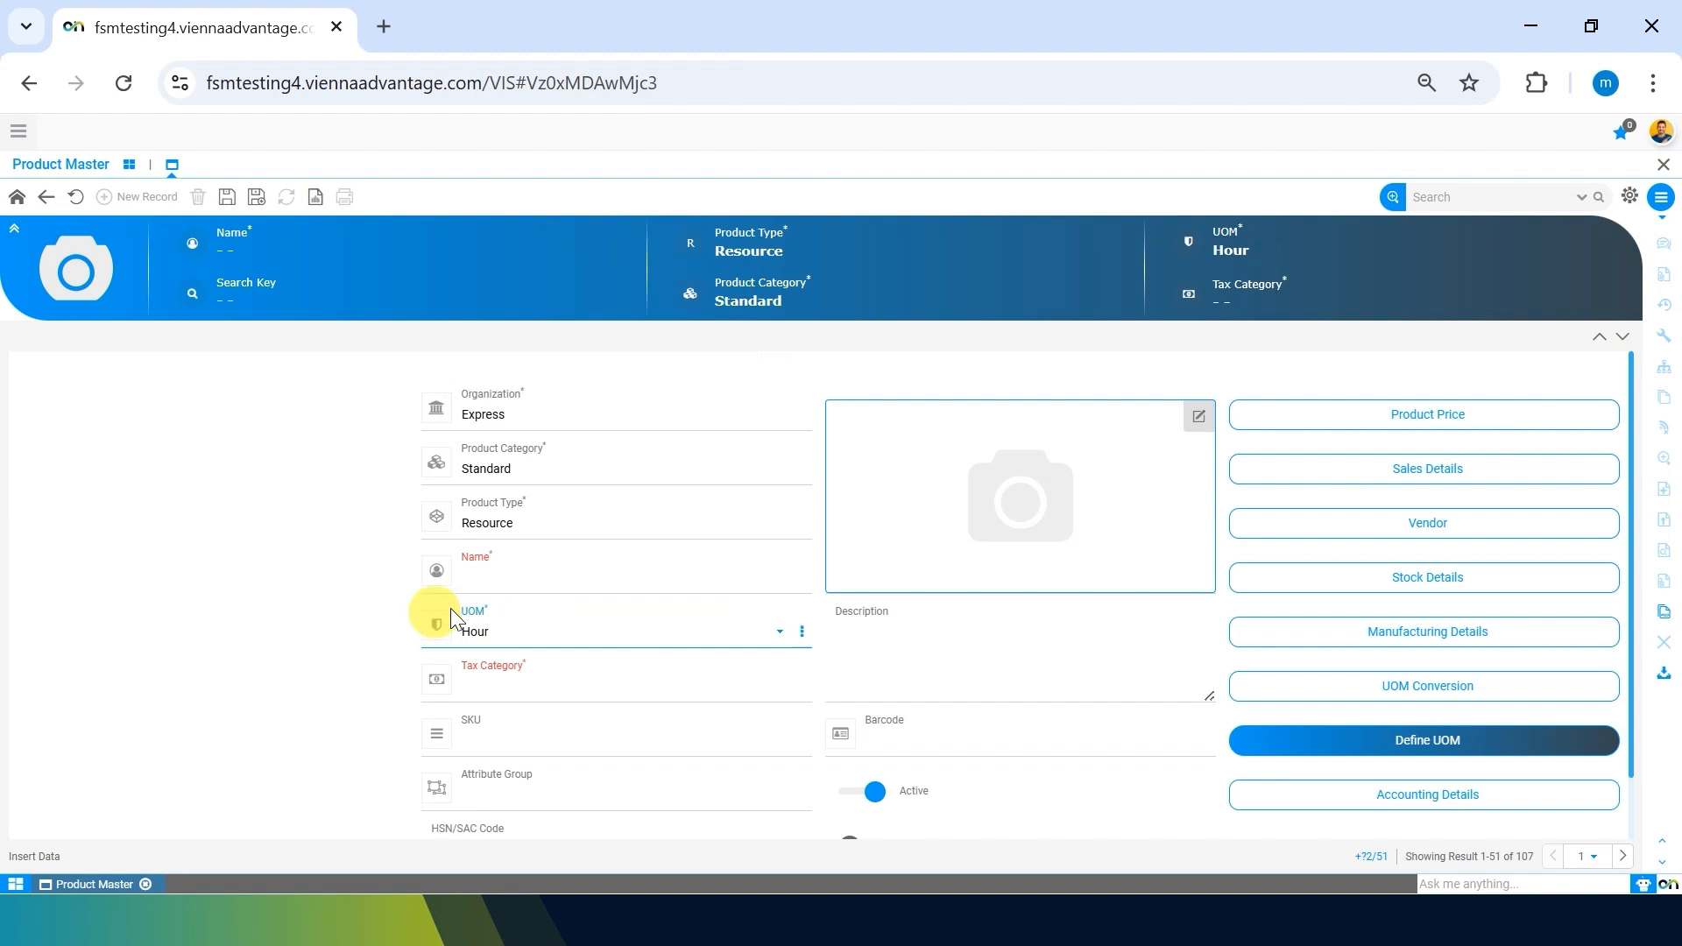
- Change the new product's UOM to Each and its product type to Service
click(530, 573)
key(space)
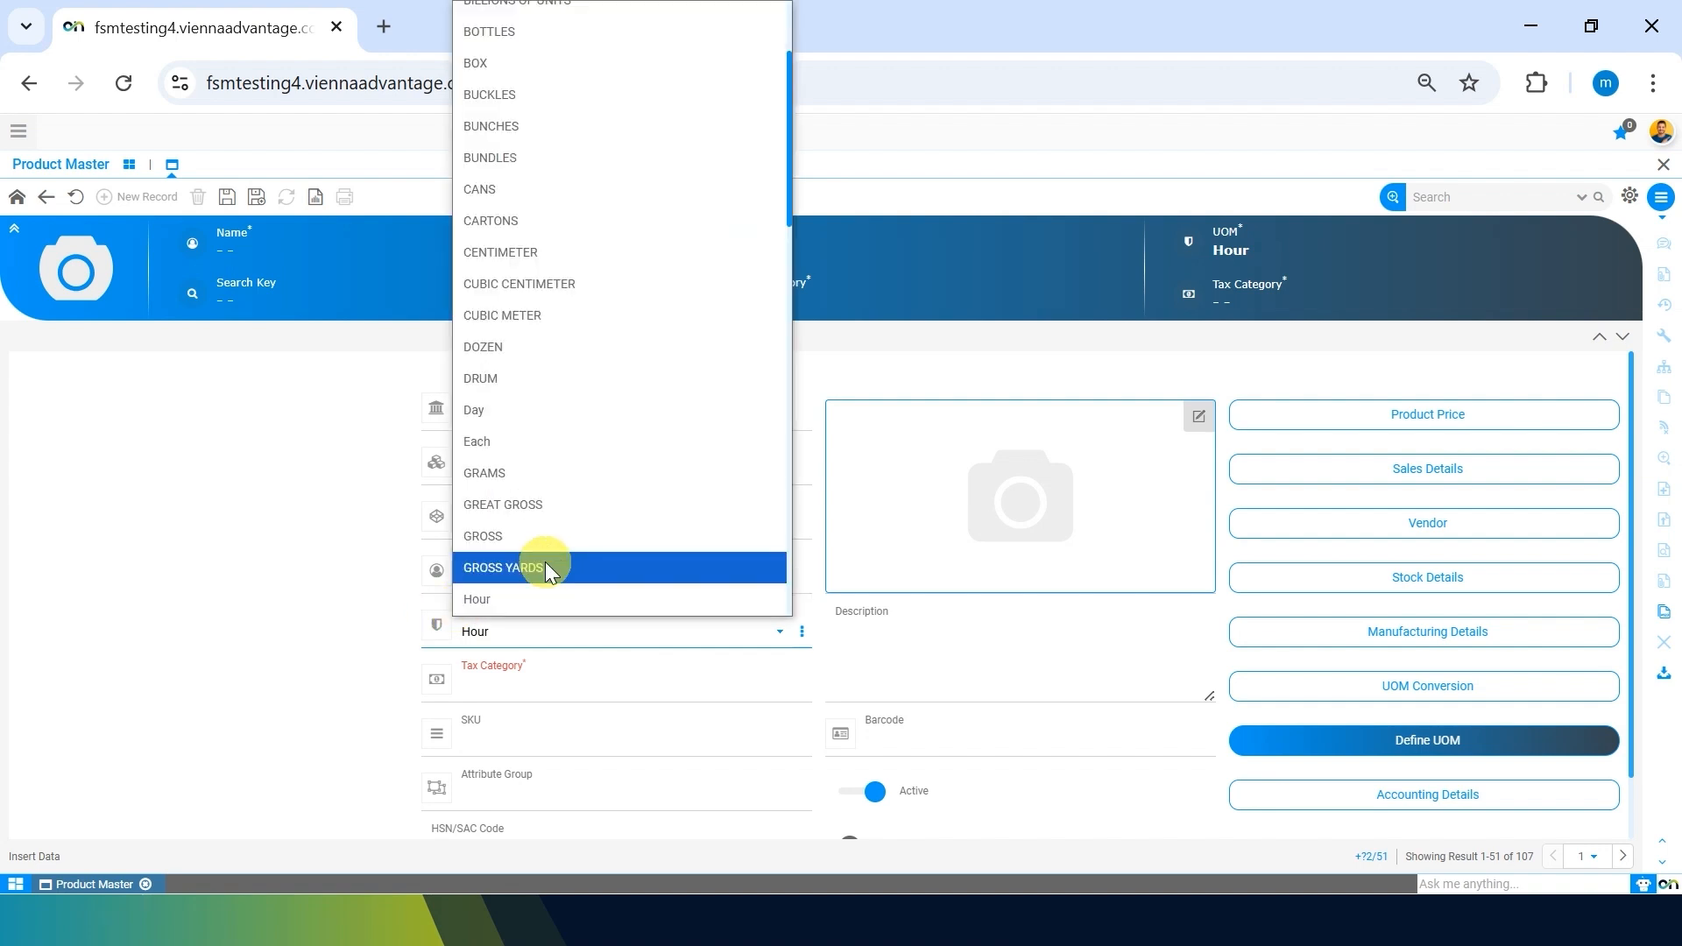
key(e)
key(Return)
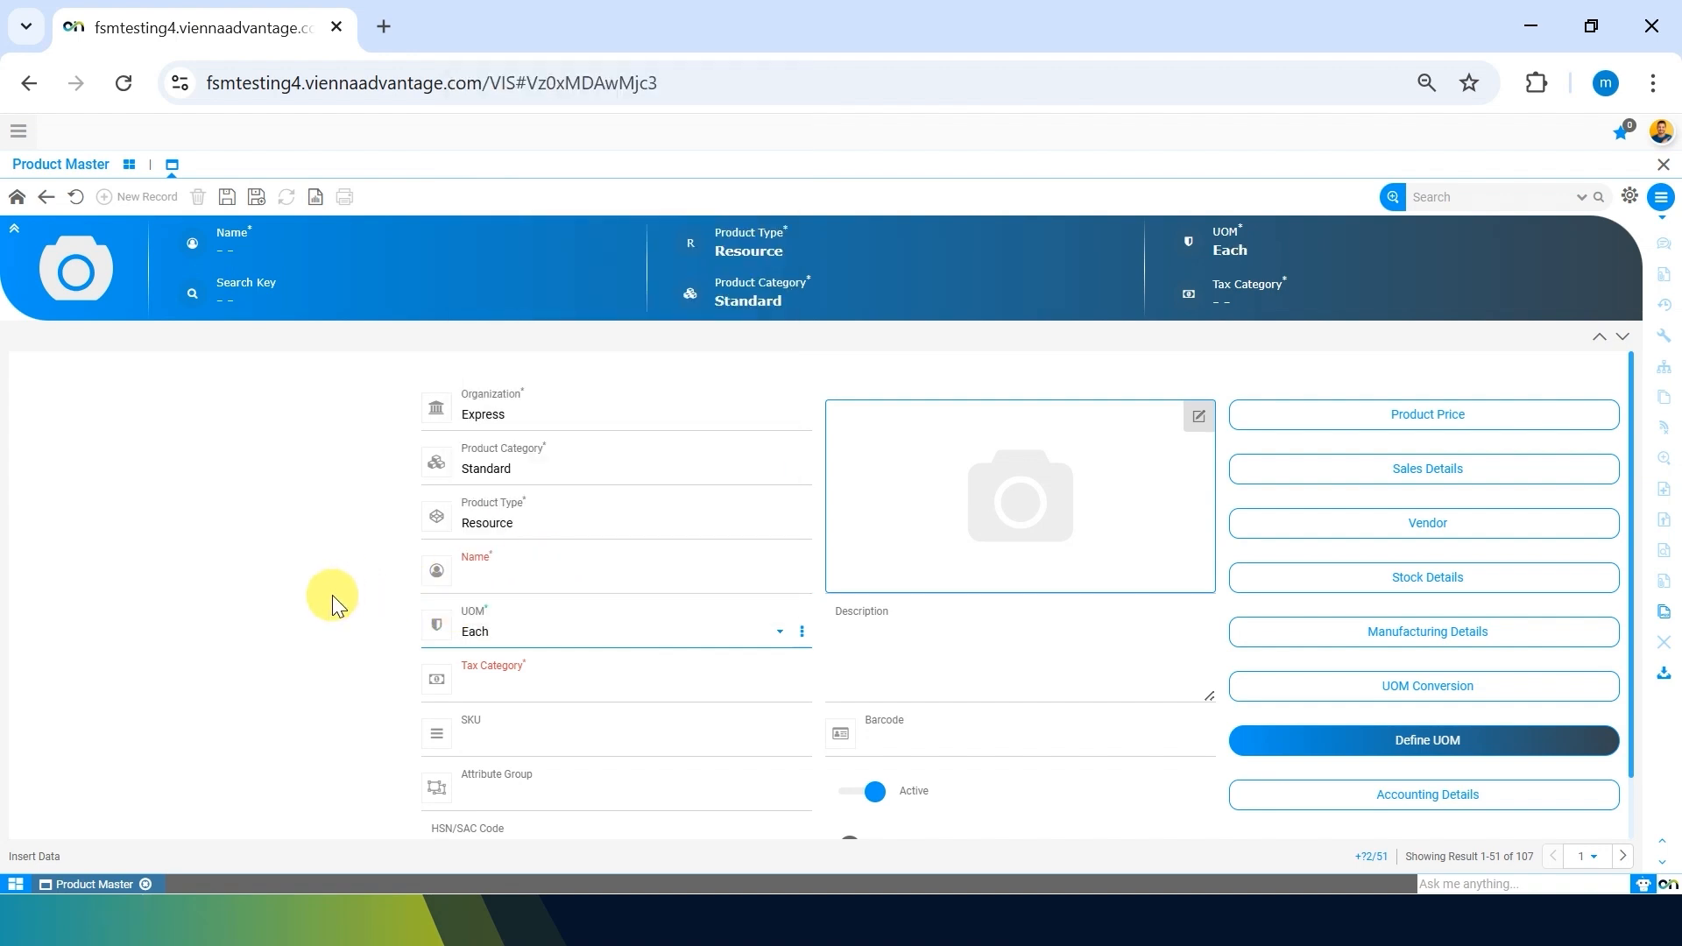
click(581, 539)
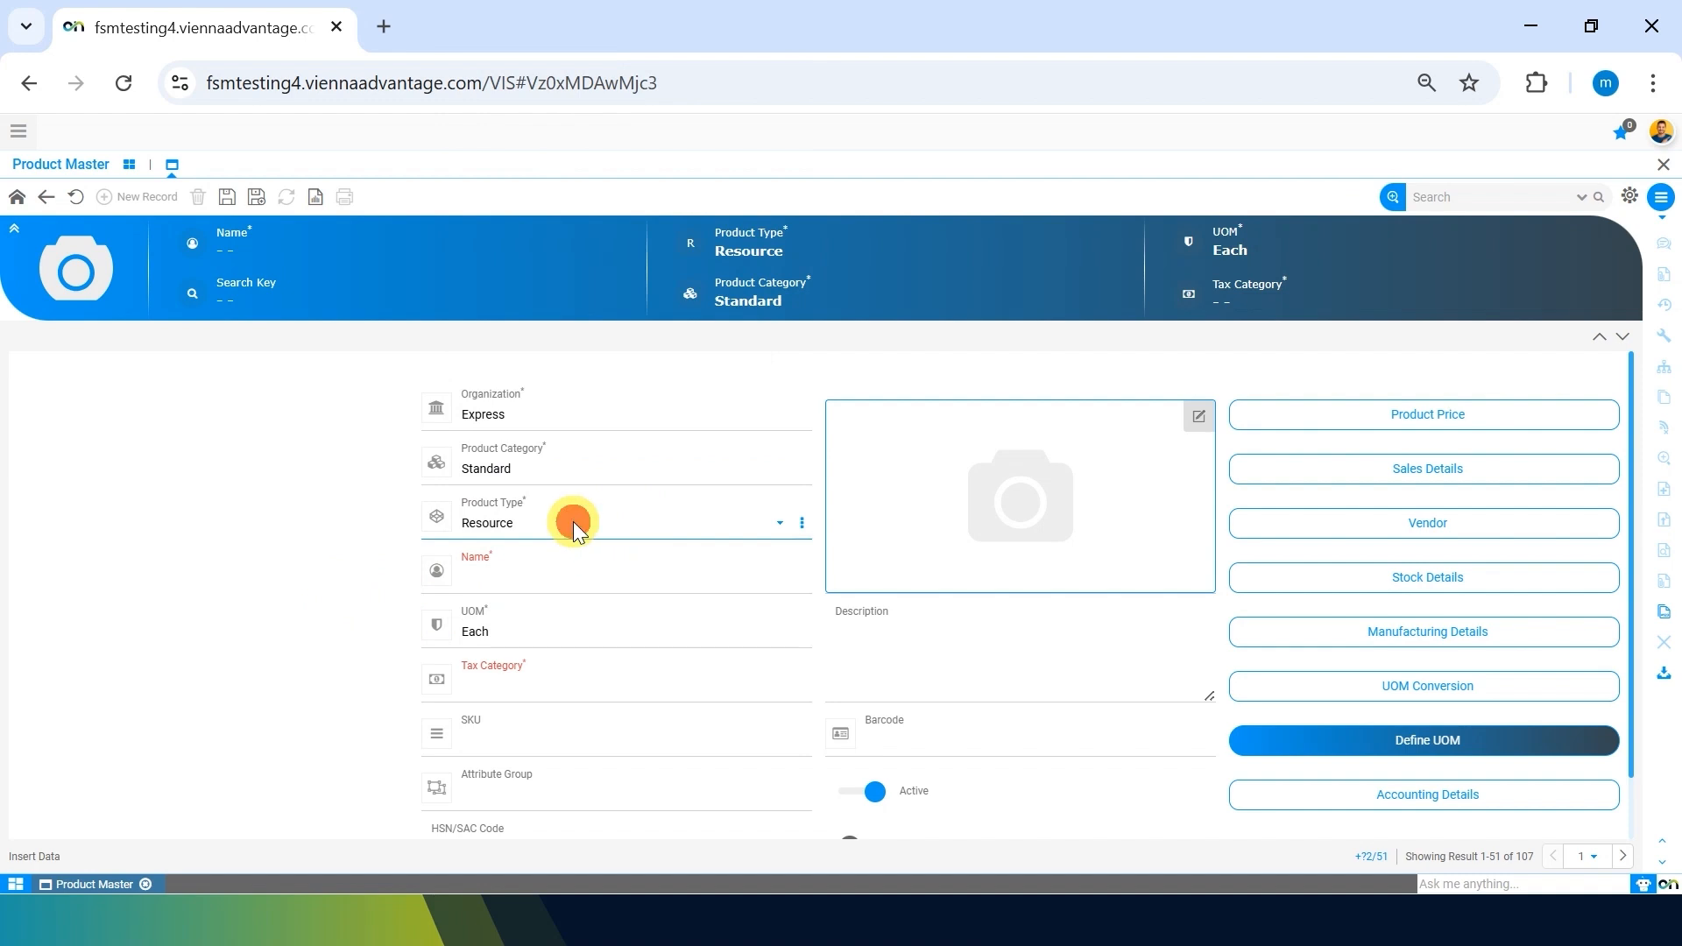
key(space)
key(s)
key(Return)
click(551, 570)
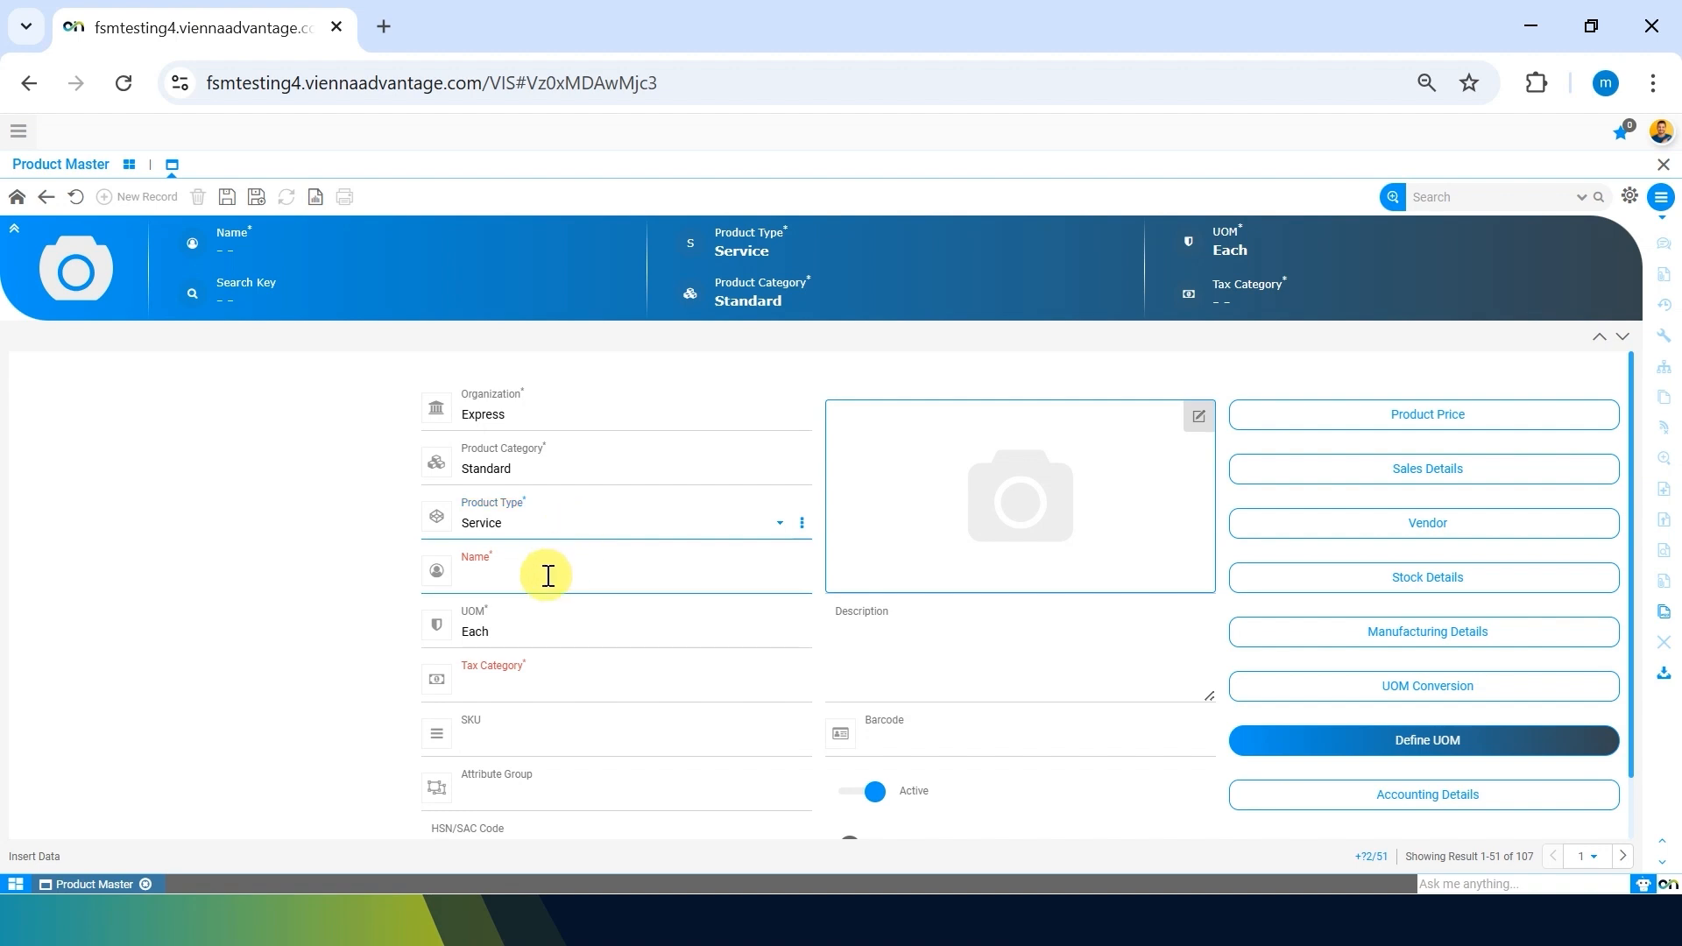
click(206, 573)
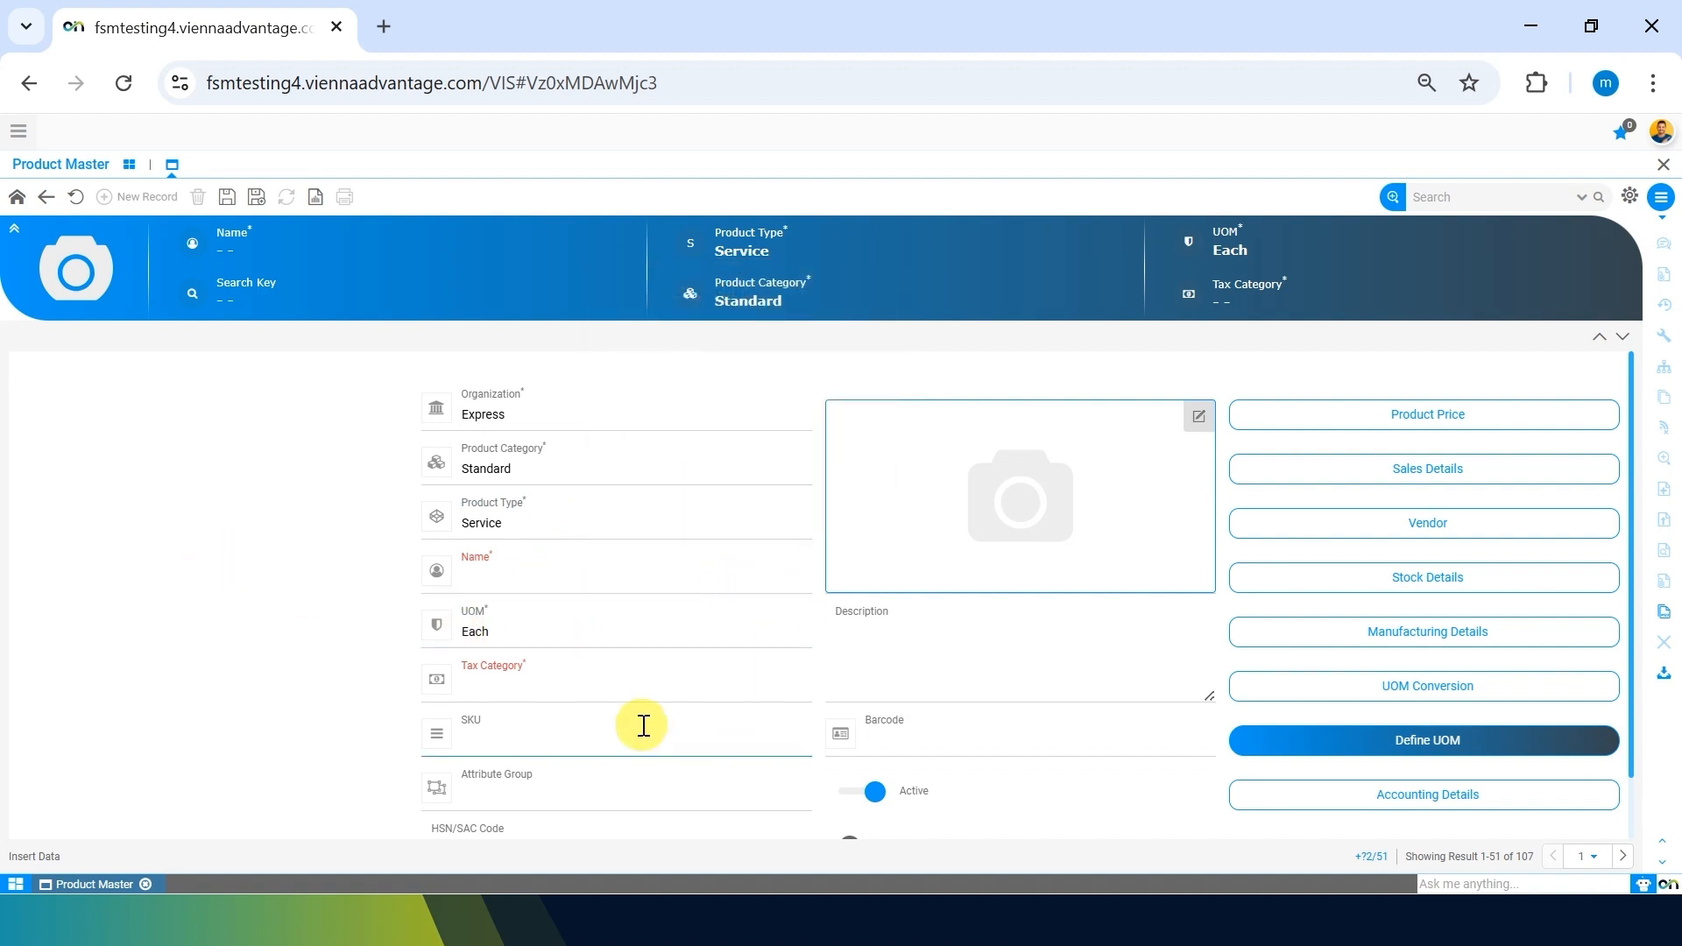
- Review the Tax Category choices and the field's additional options, and set the product type to Item
click(693, 697)
click(694, 698)
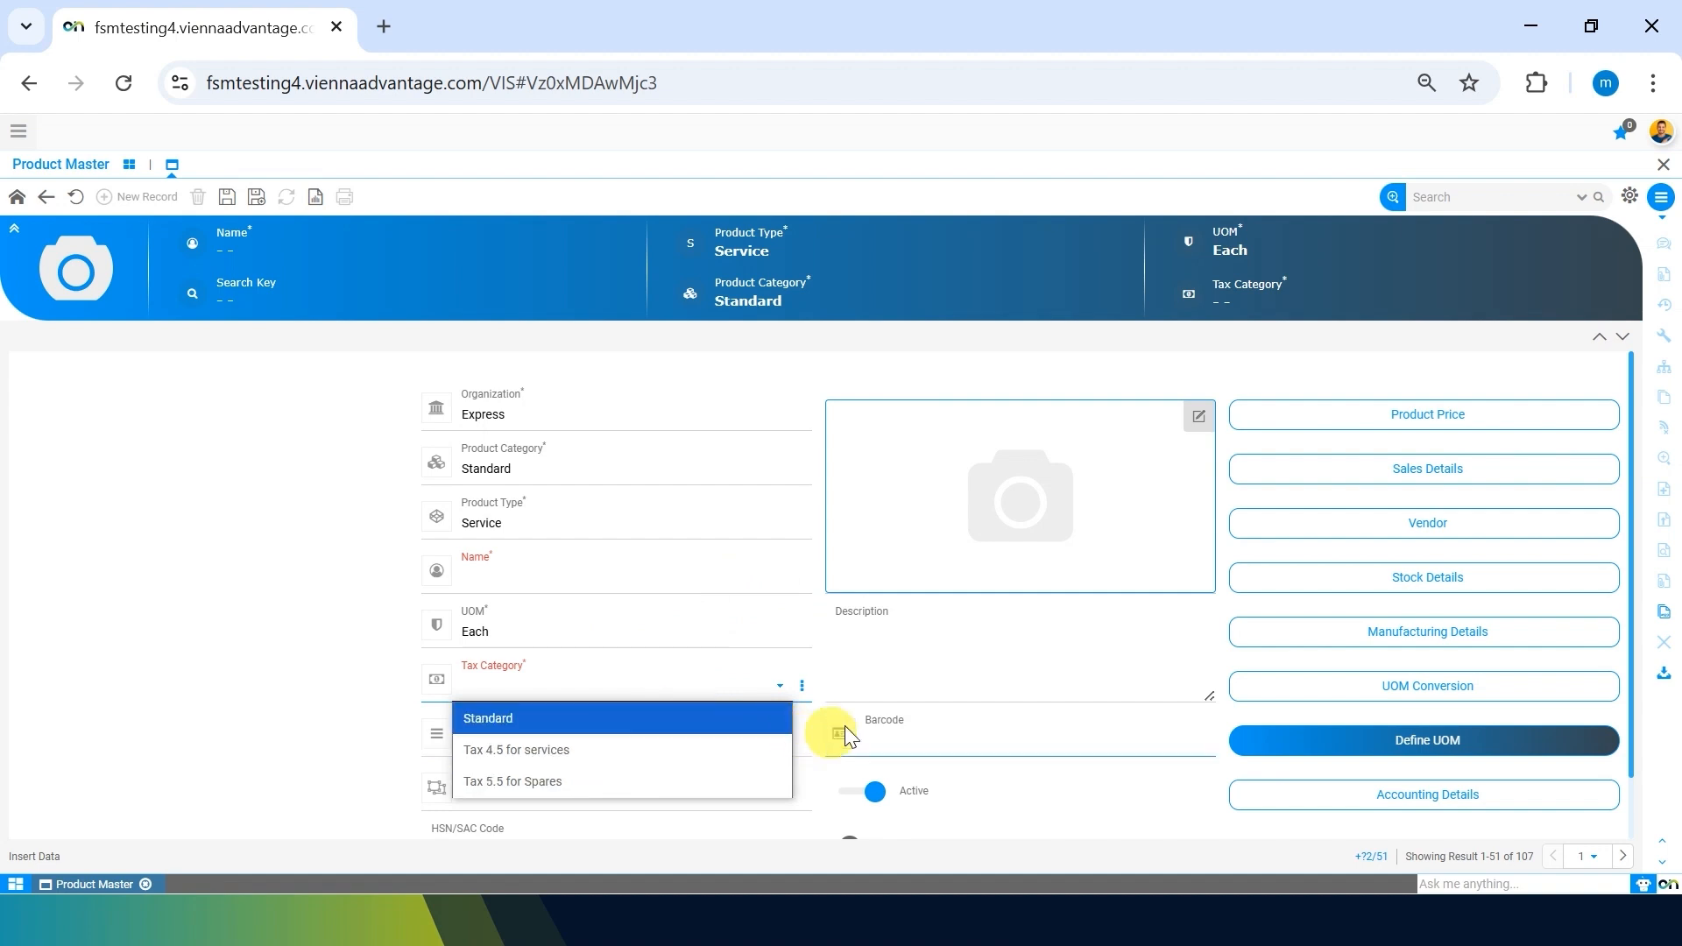
click(802, 689)
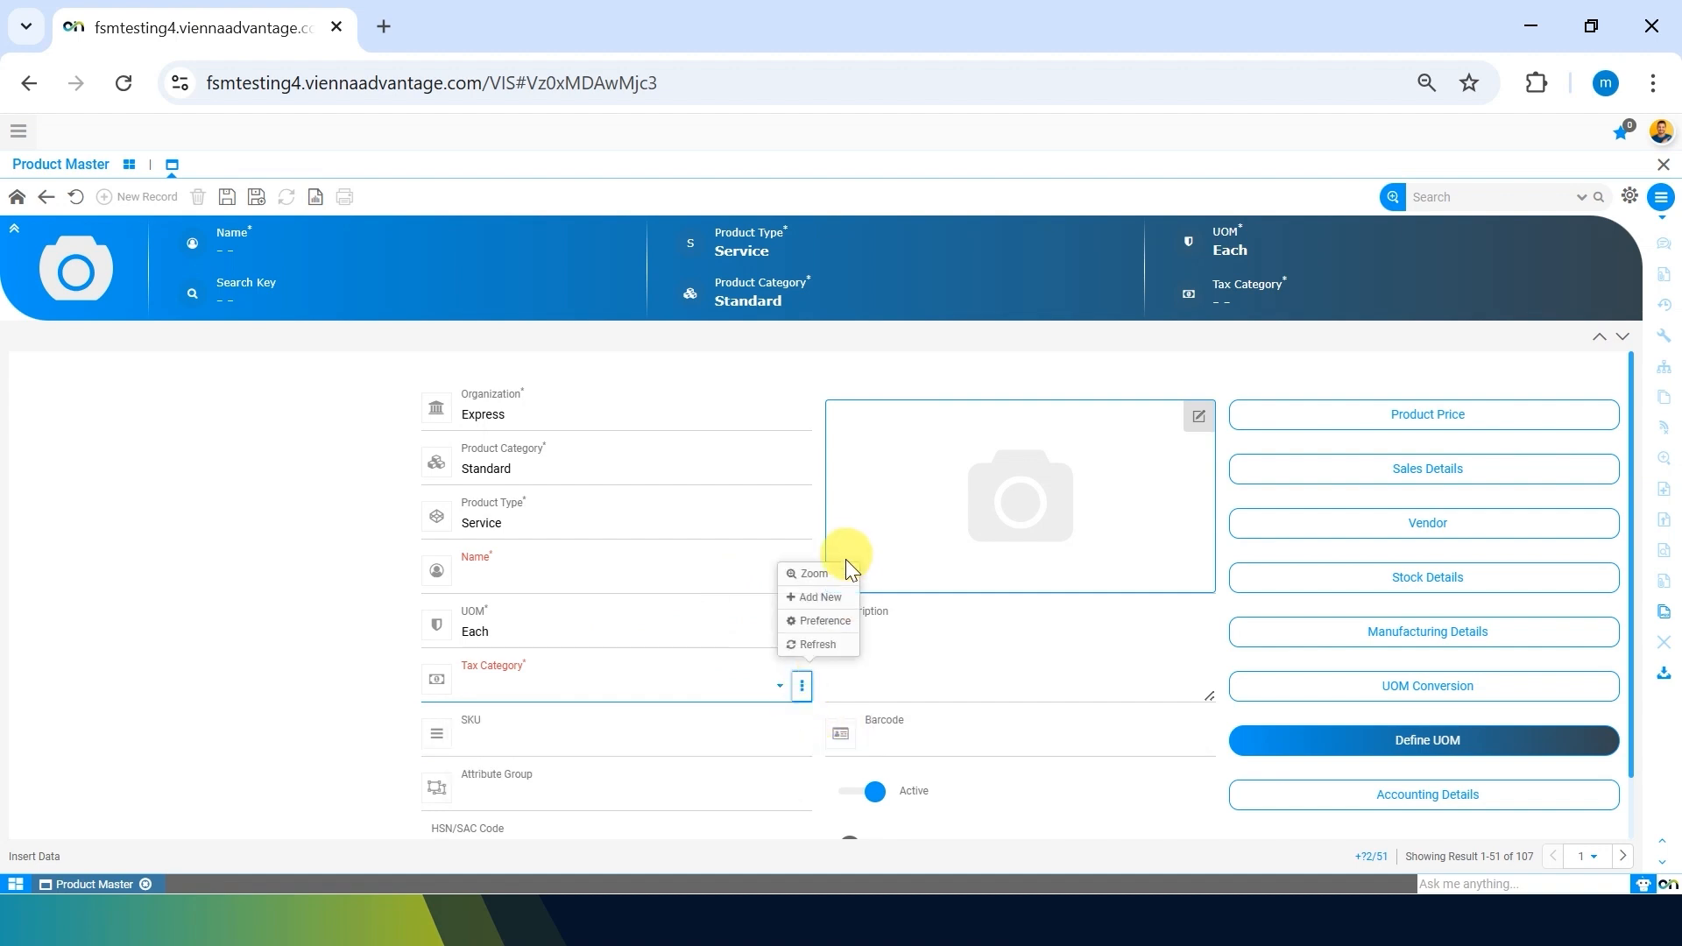
click(125, 718)
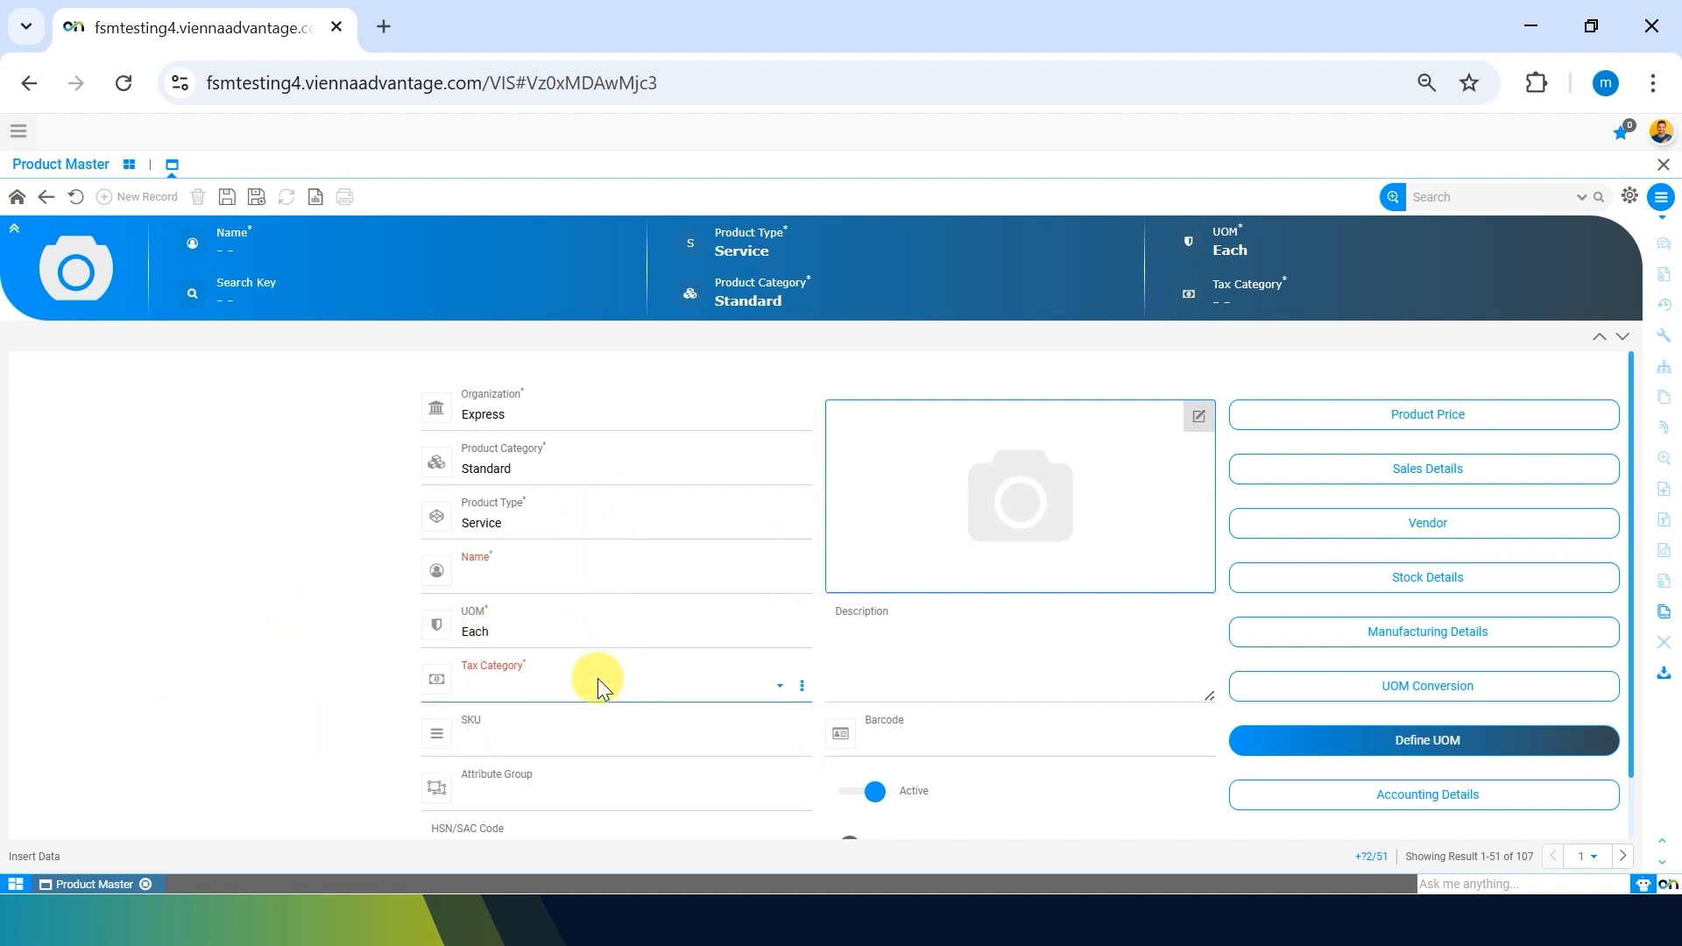
click(550, 512)
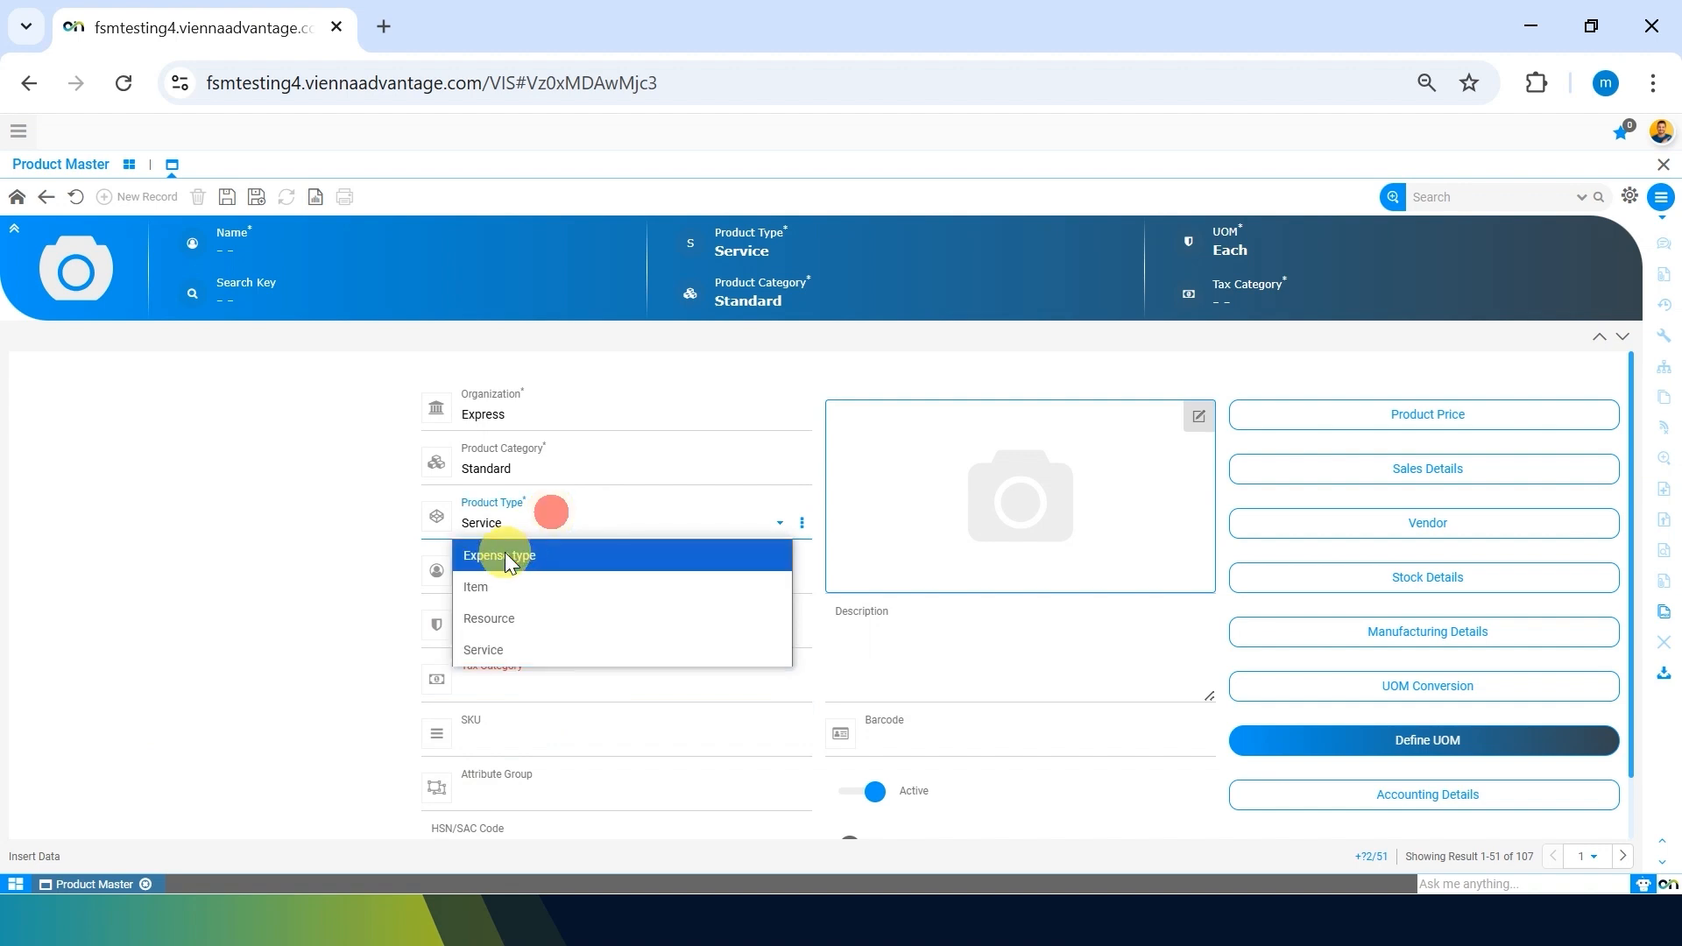
click(686, 584)
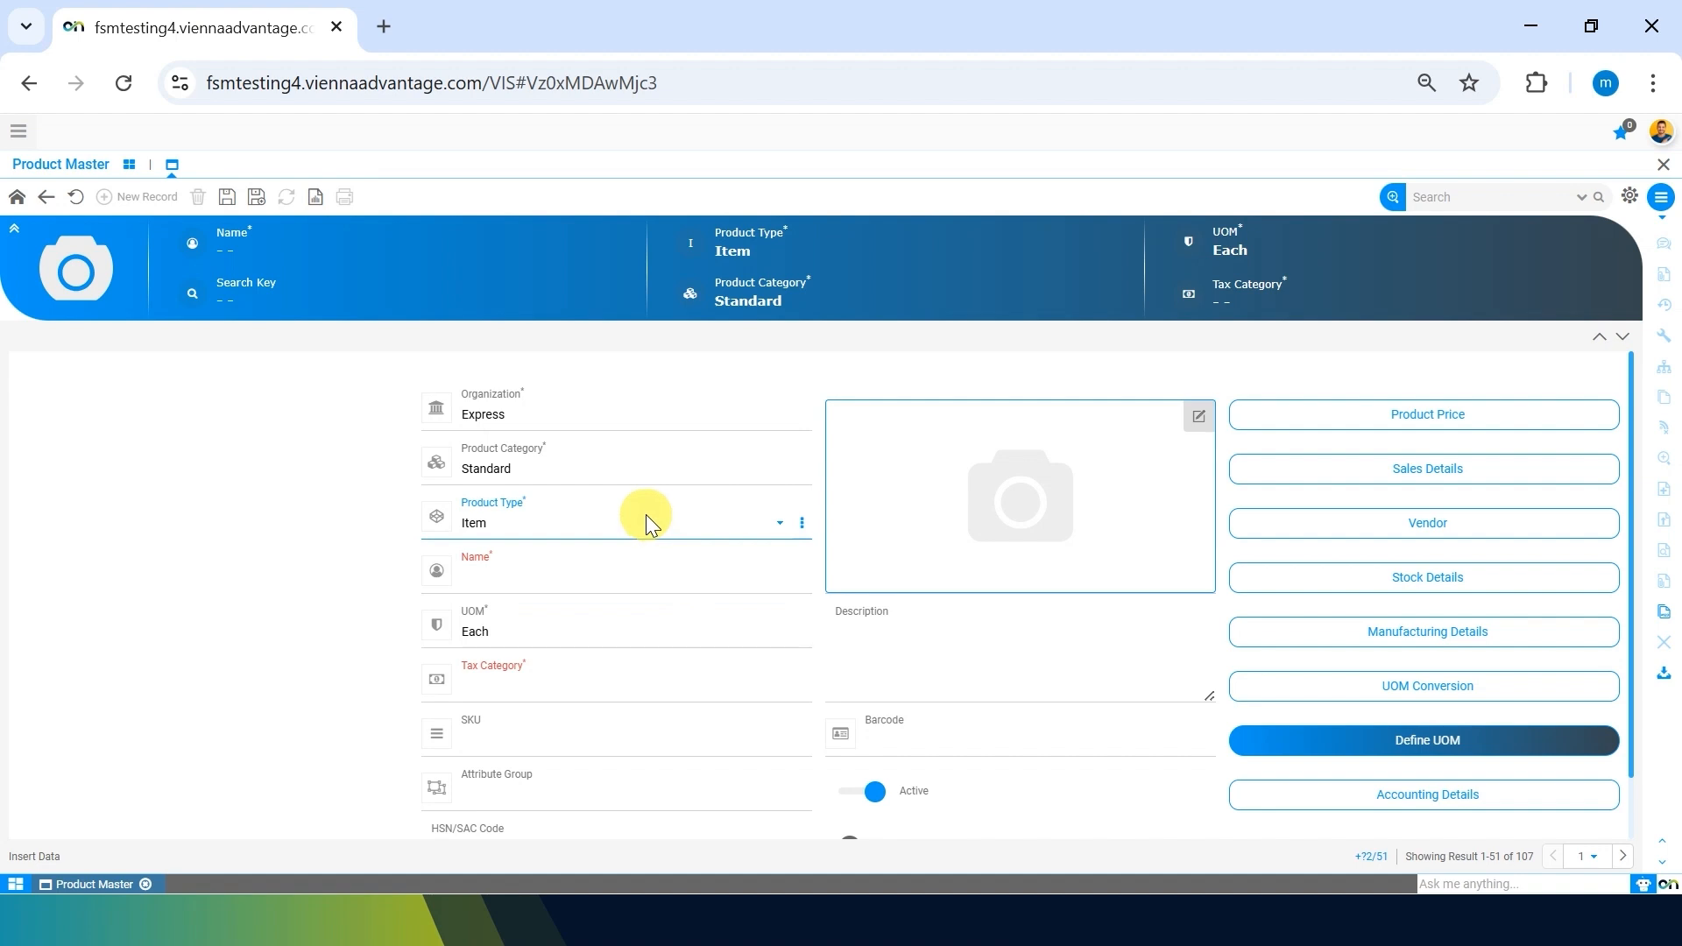
- Check the image, barcode and Attribute Group fields of the new product and discard the unsaved record
scroll(140, 667, down, 1)
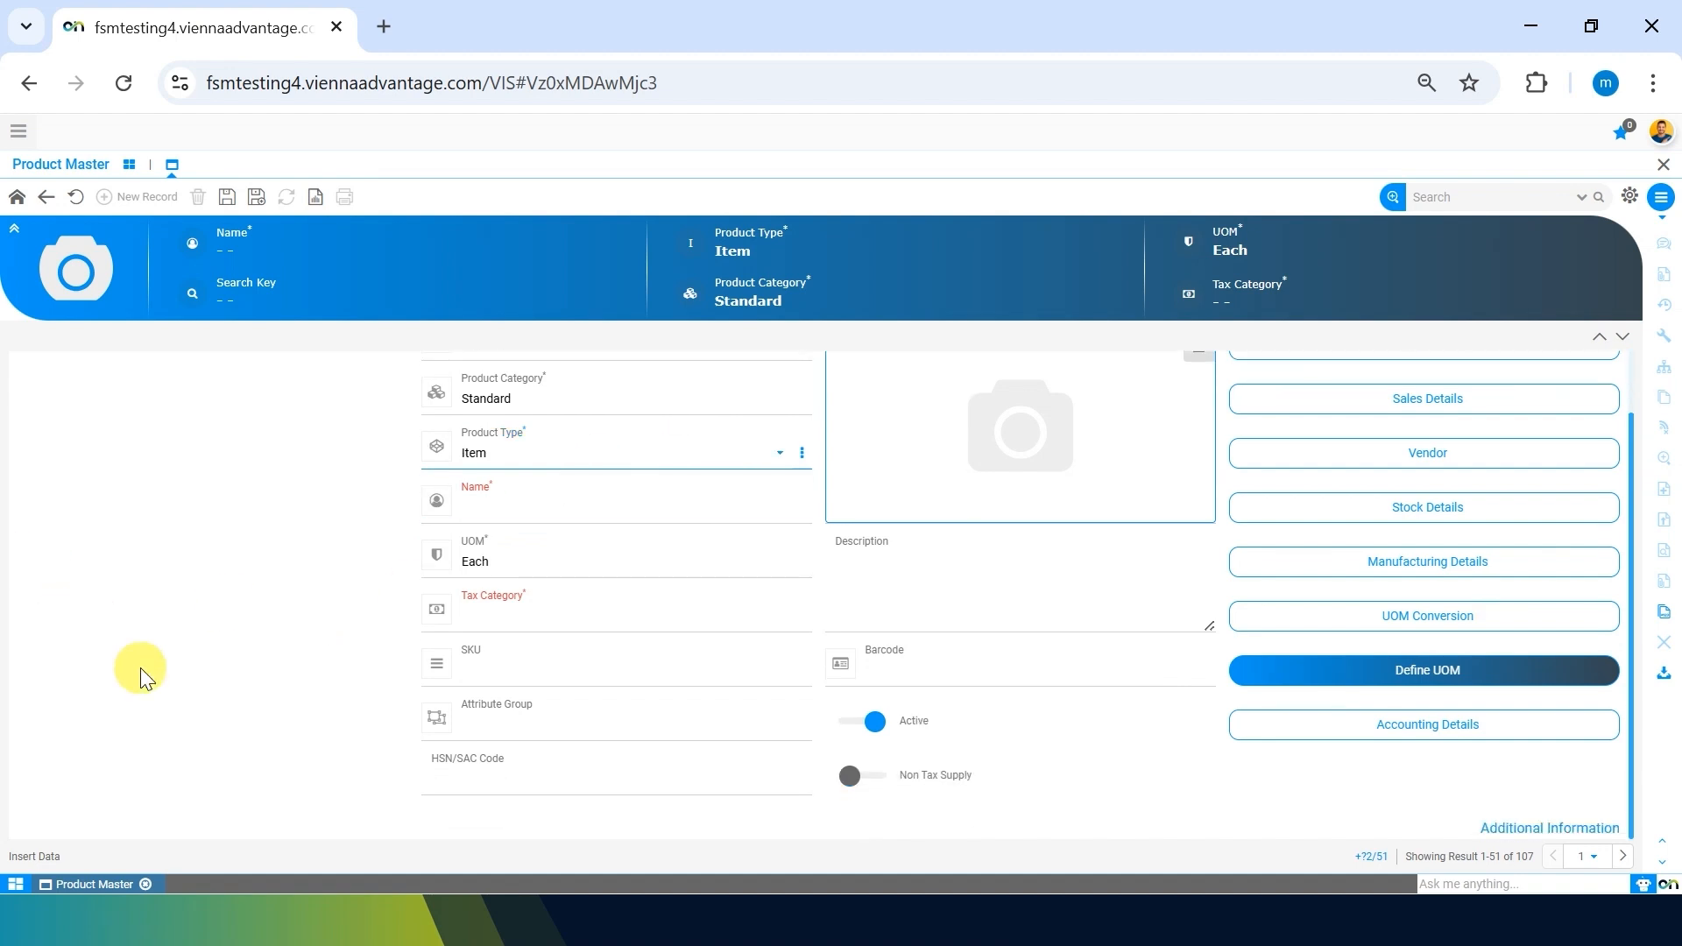
scroll(141, 667, up, 1)
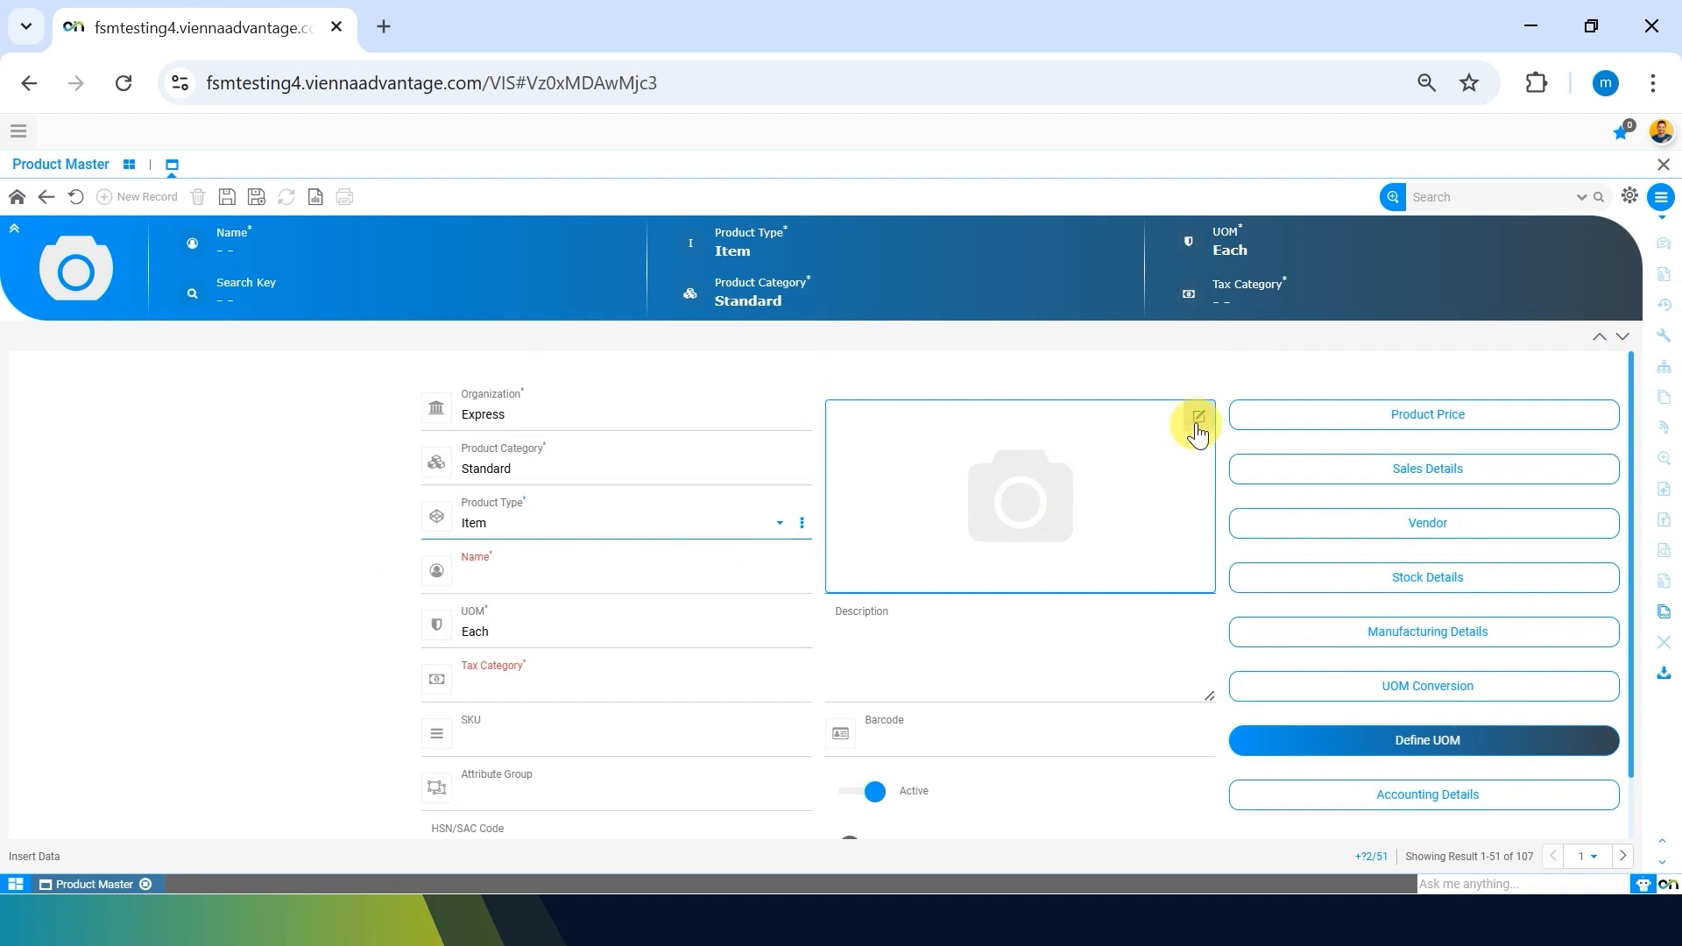
scroll(889, 630, down, 1)
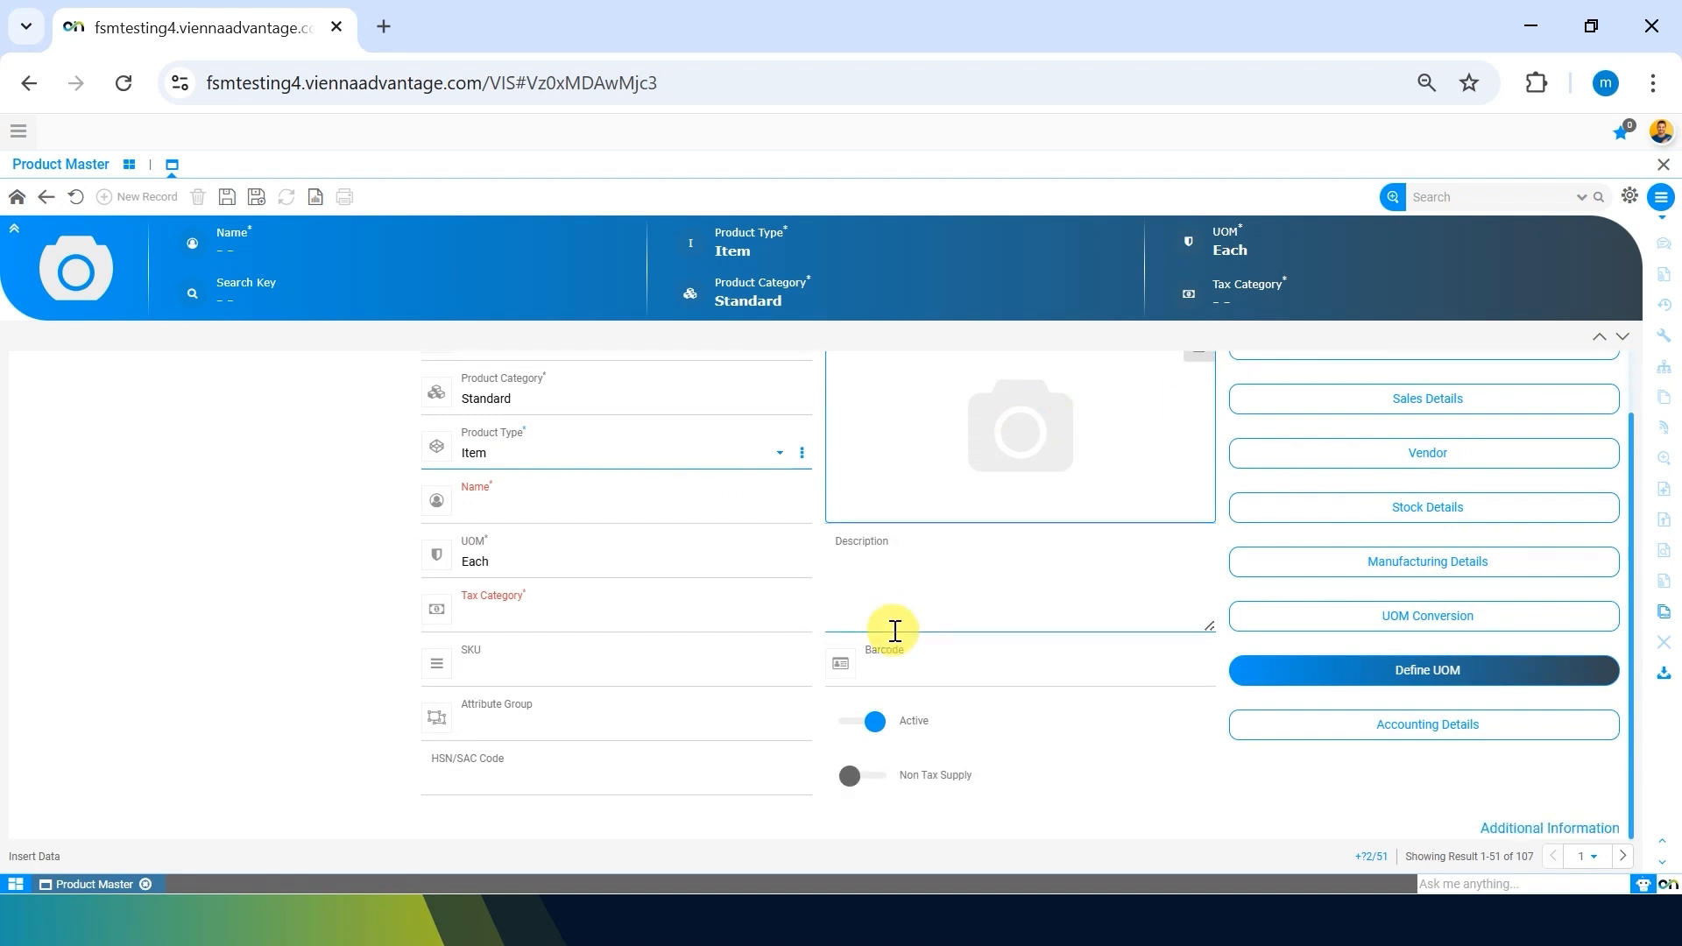
click(570, 717)
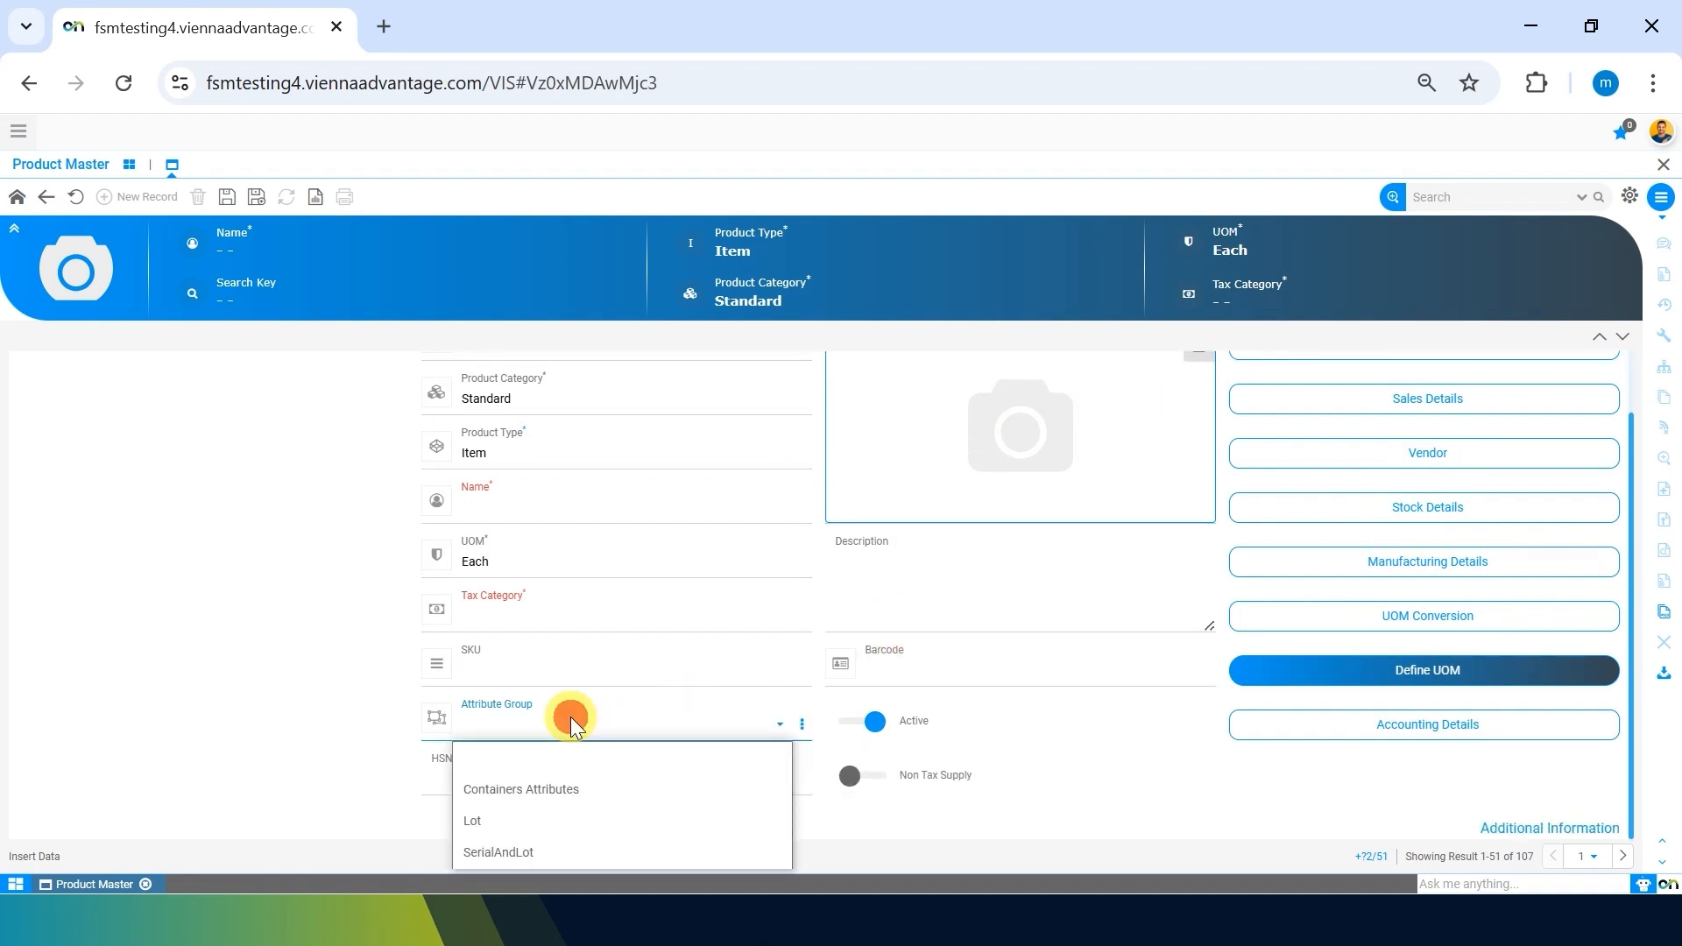
click(1175, 819)
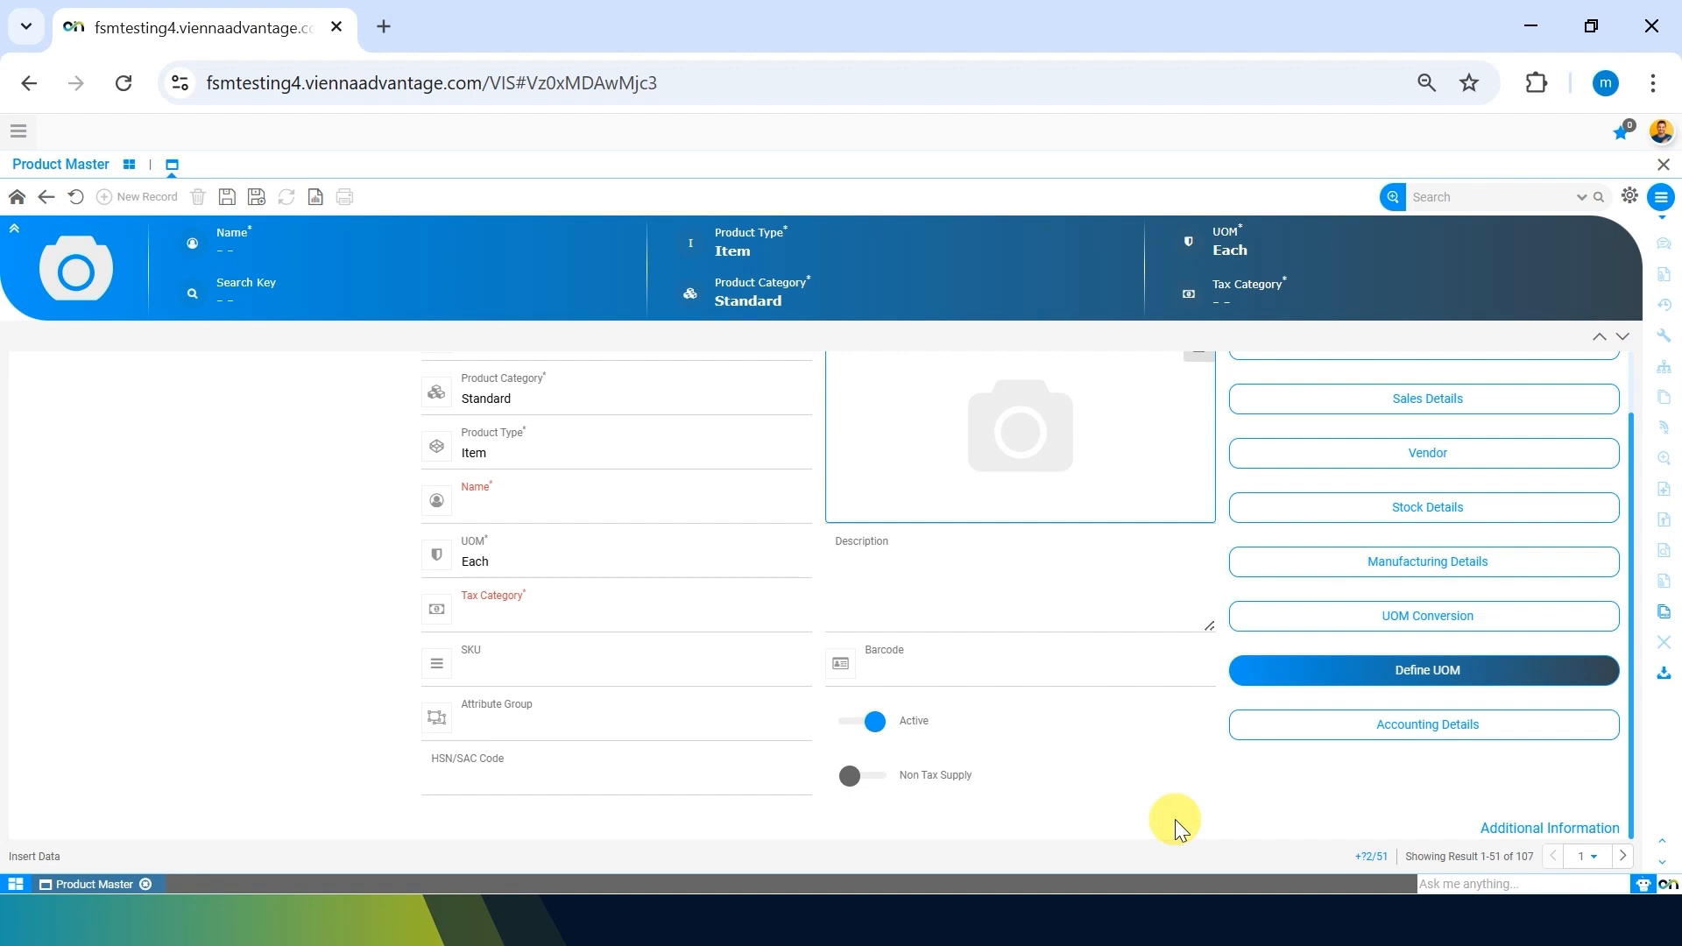
scroll(1174, 818, up, 1)
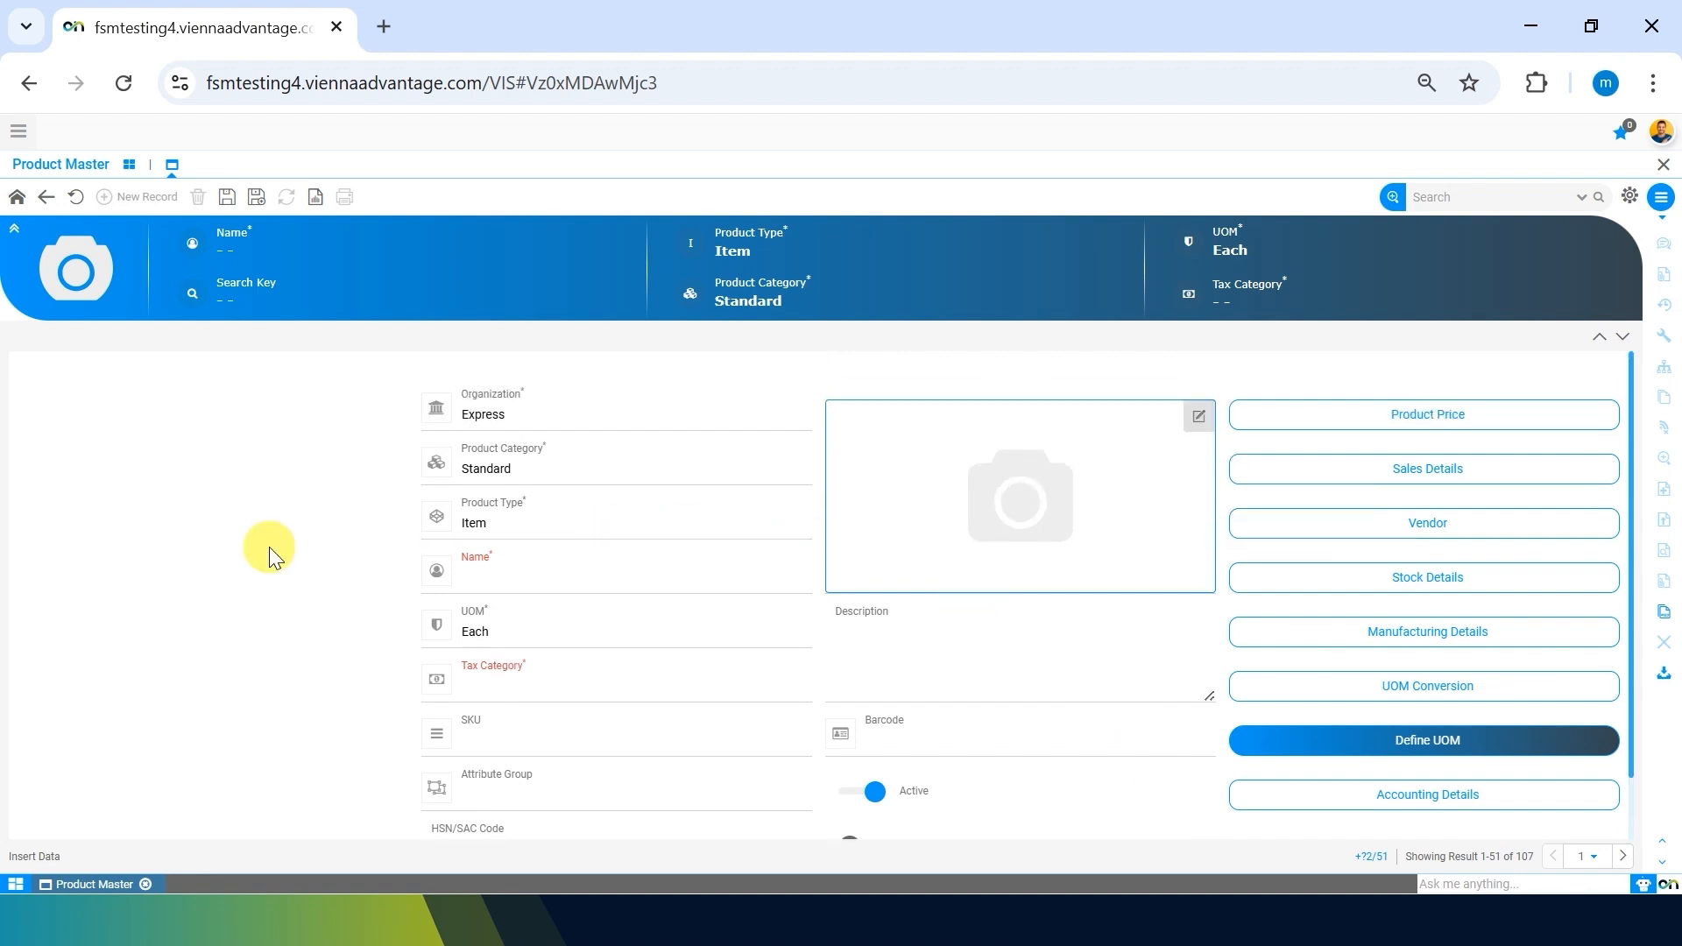
click(73, 195)
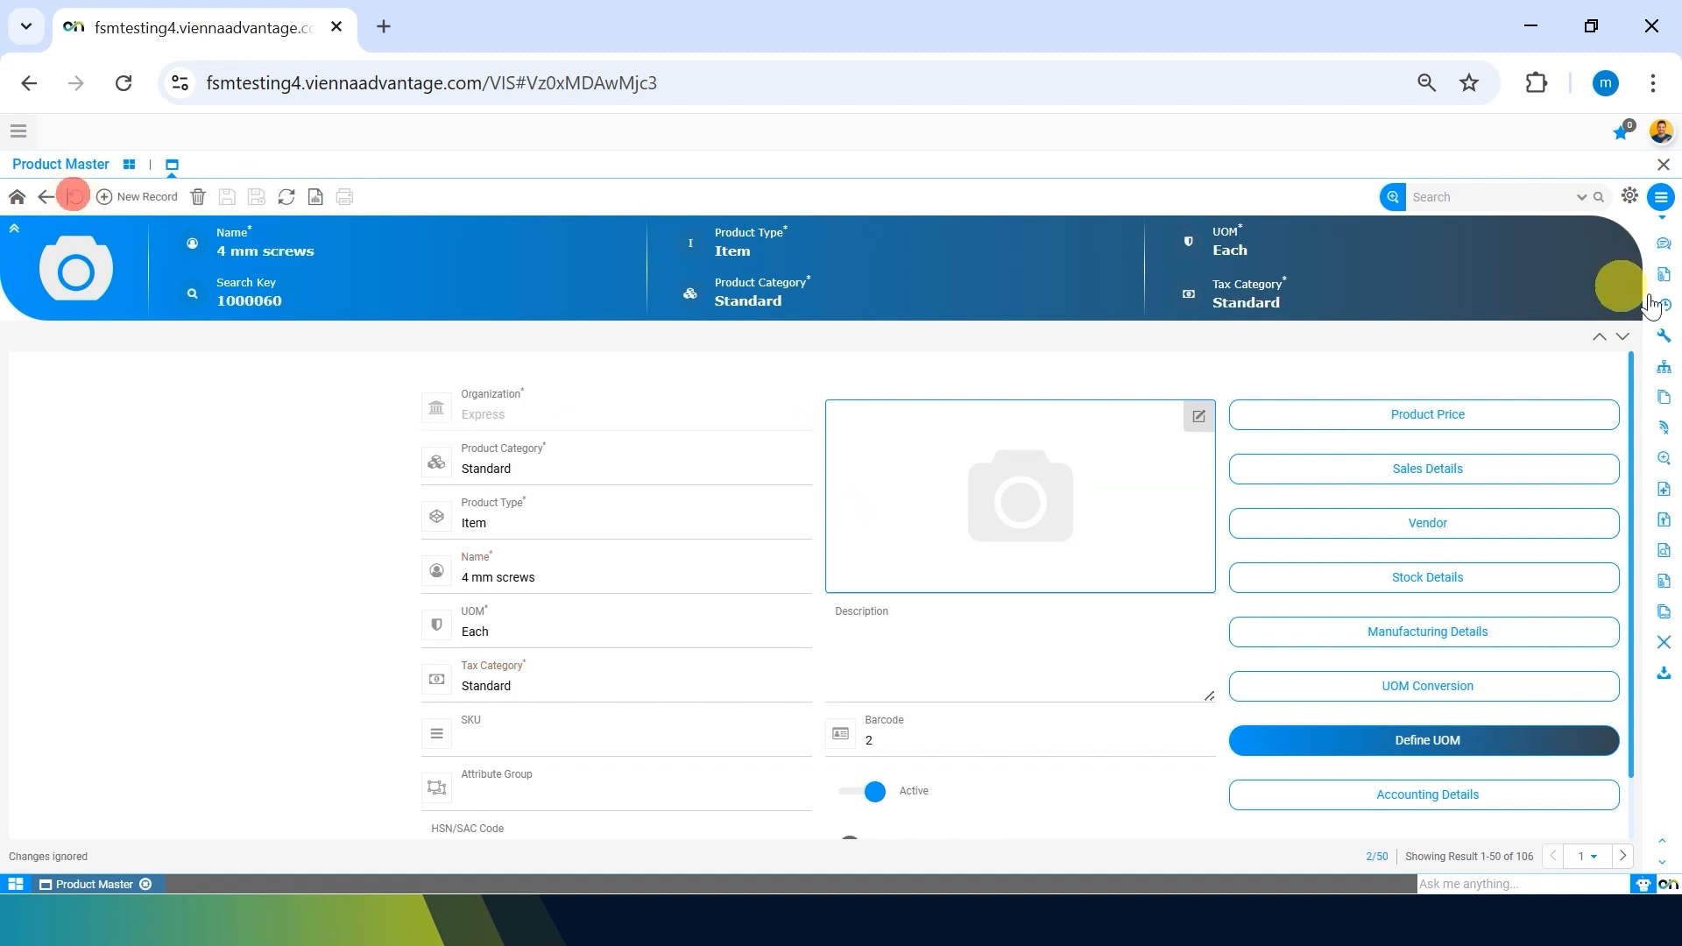
- View the product prices of 4 mm screws and open its Sales Price List INR record
click(1474, 412)
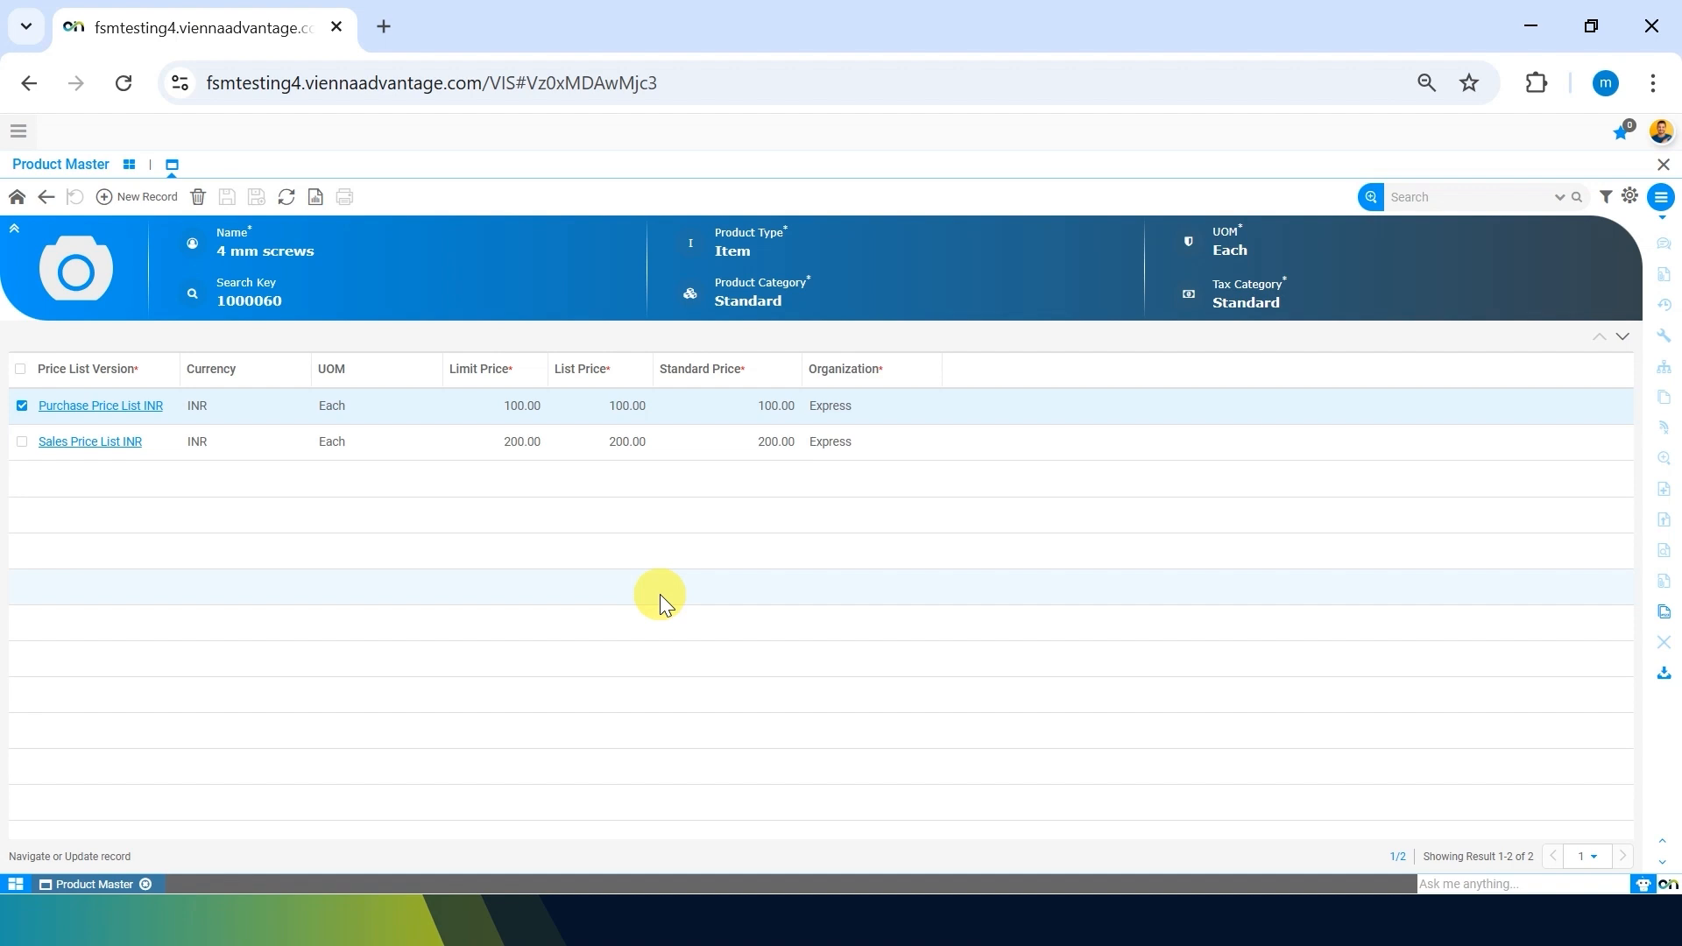
click(90, 446)
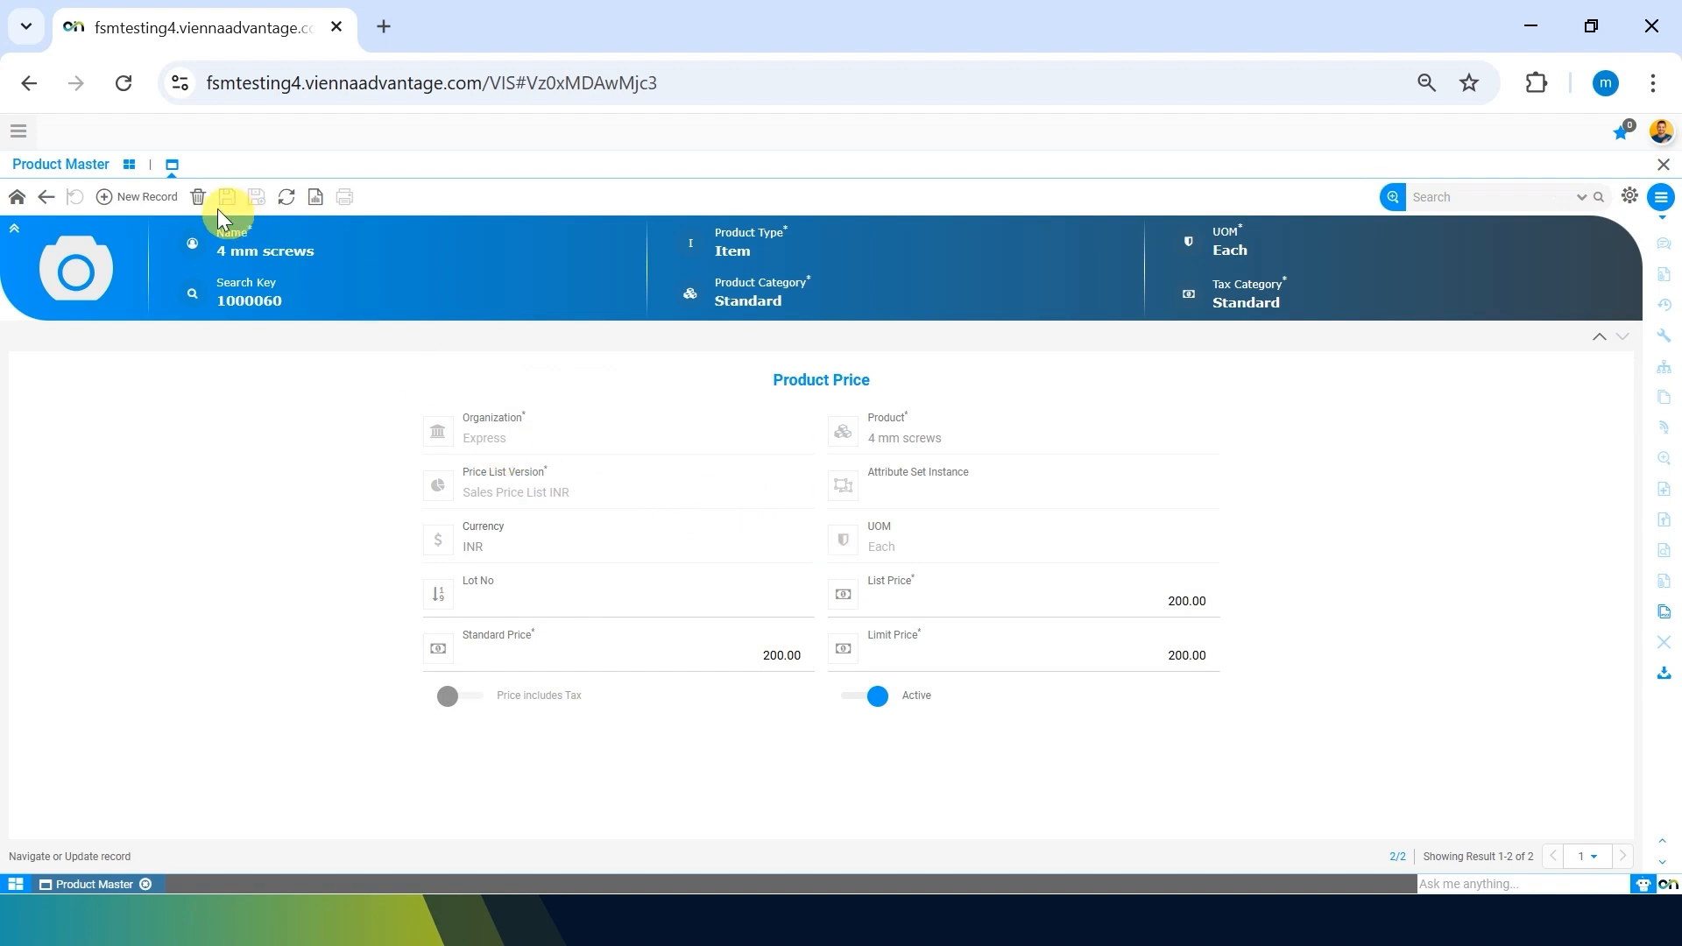
- Add a new product price record for 4 mm screws with Sales Price List INR as its price list version
click(114, 196)
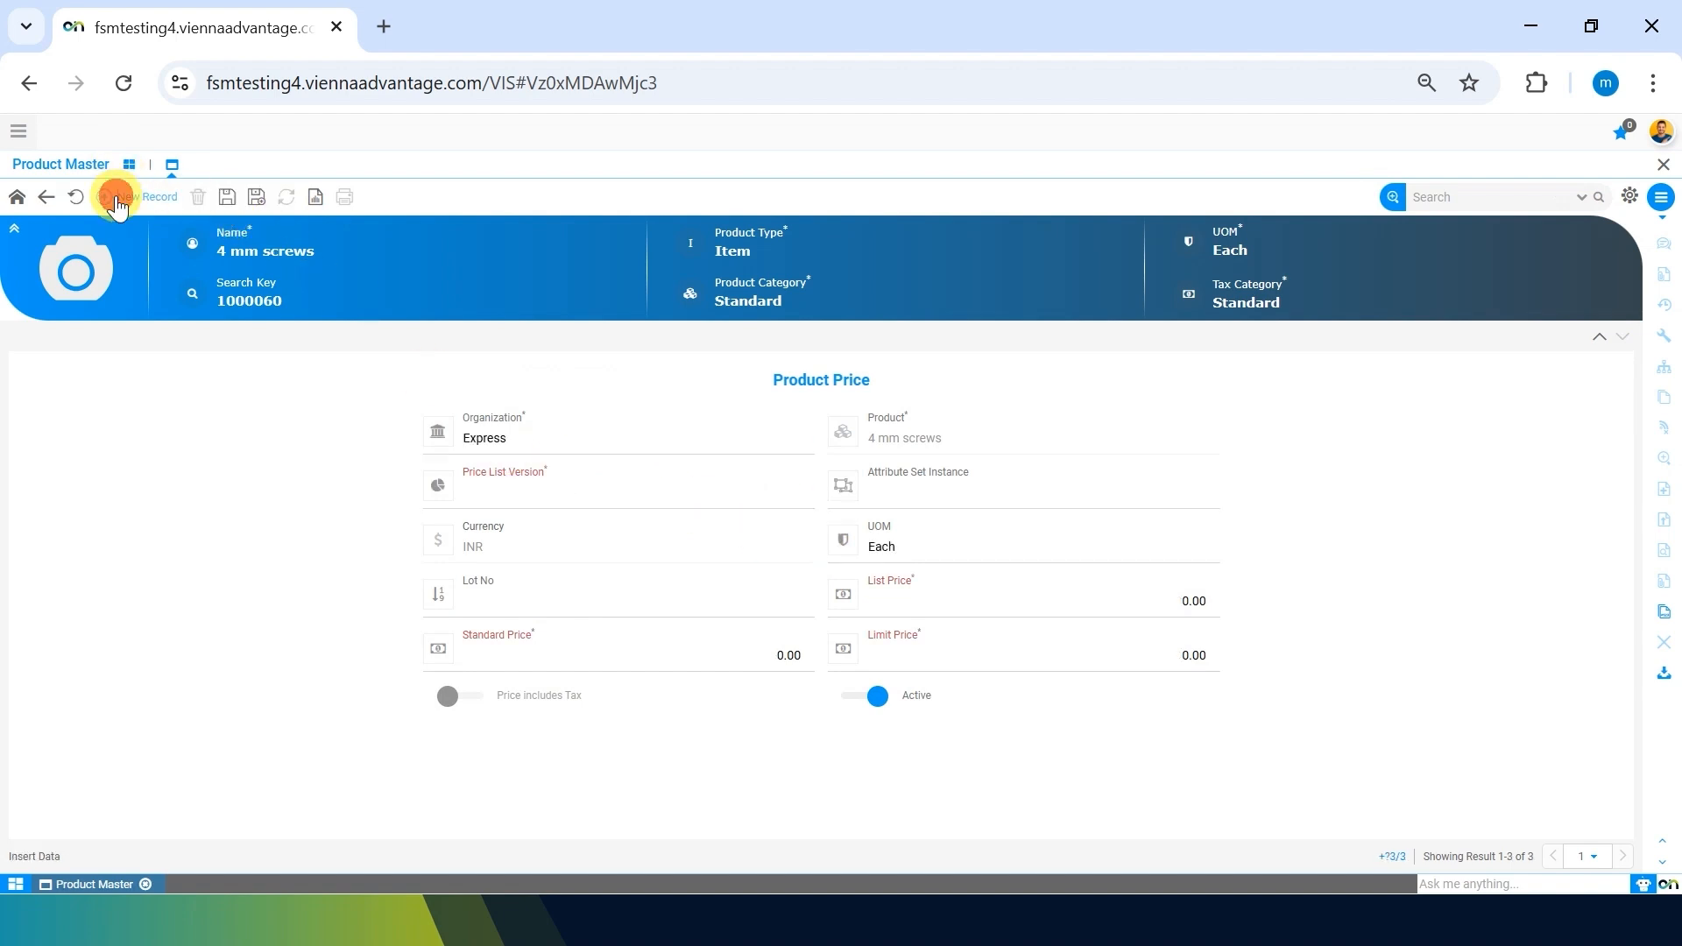
click(699, 493)
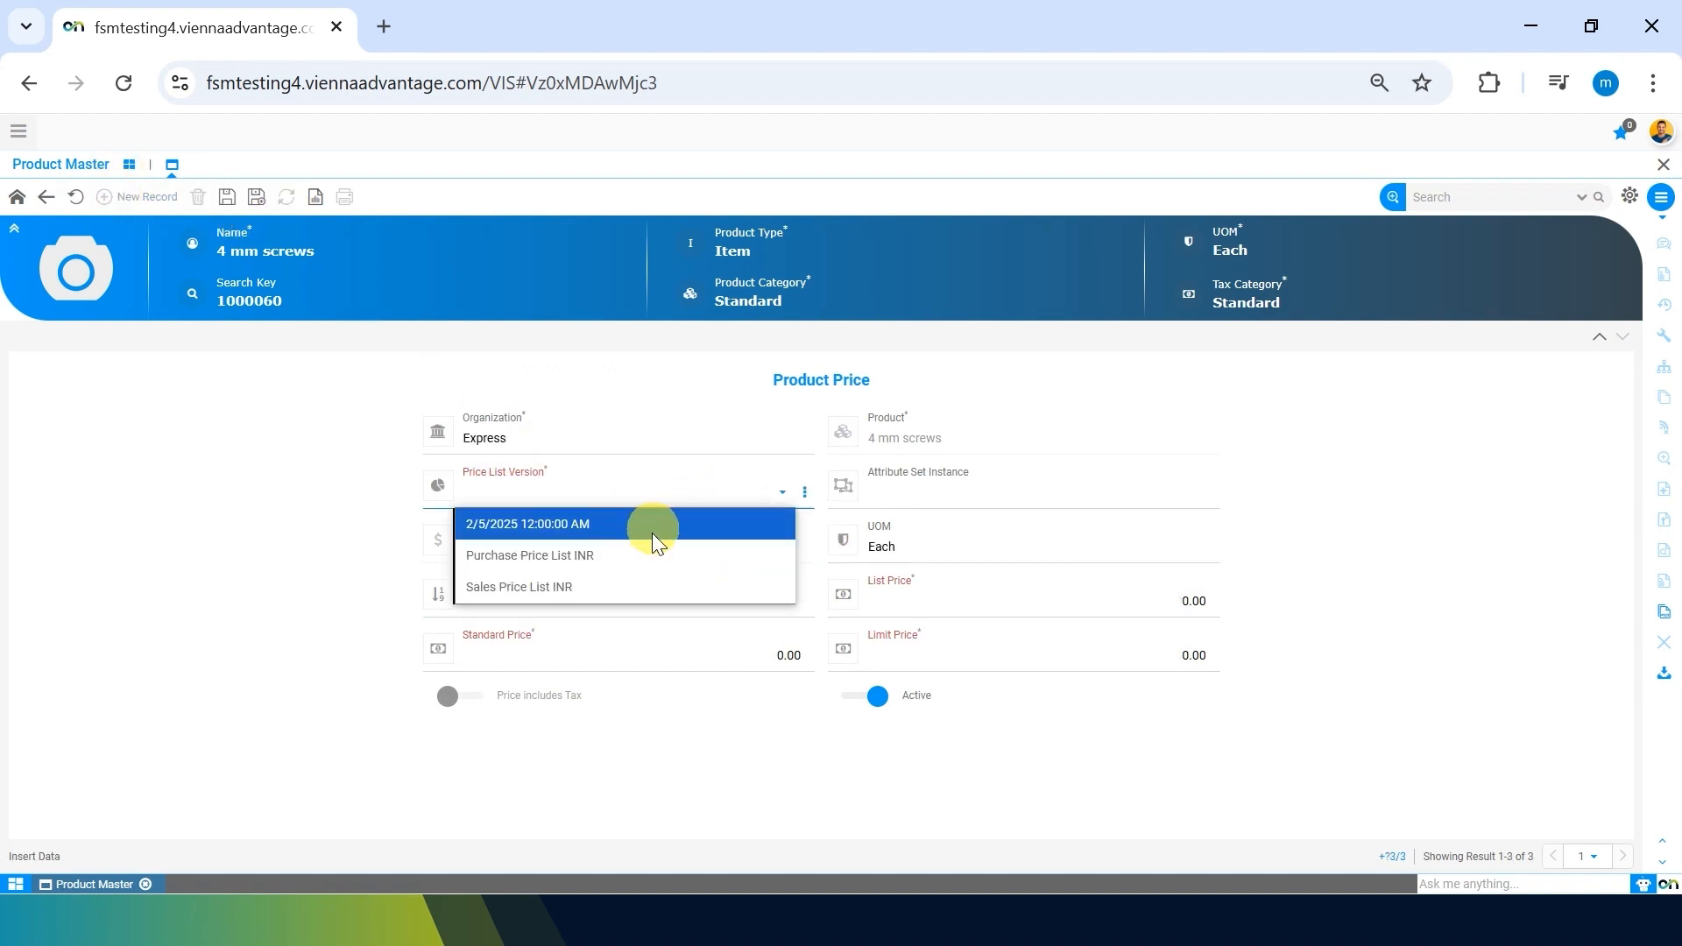
click(580, 585)
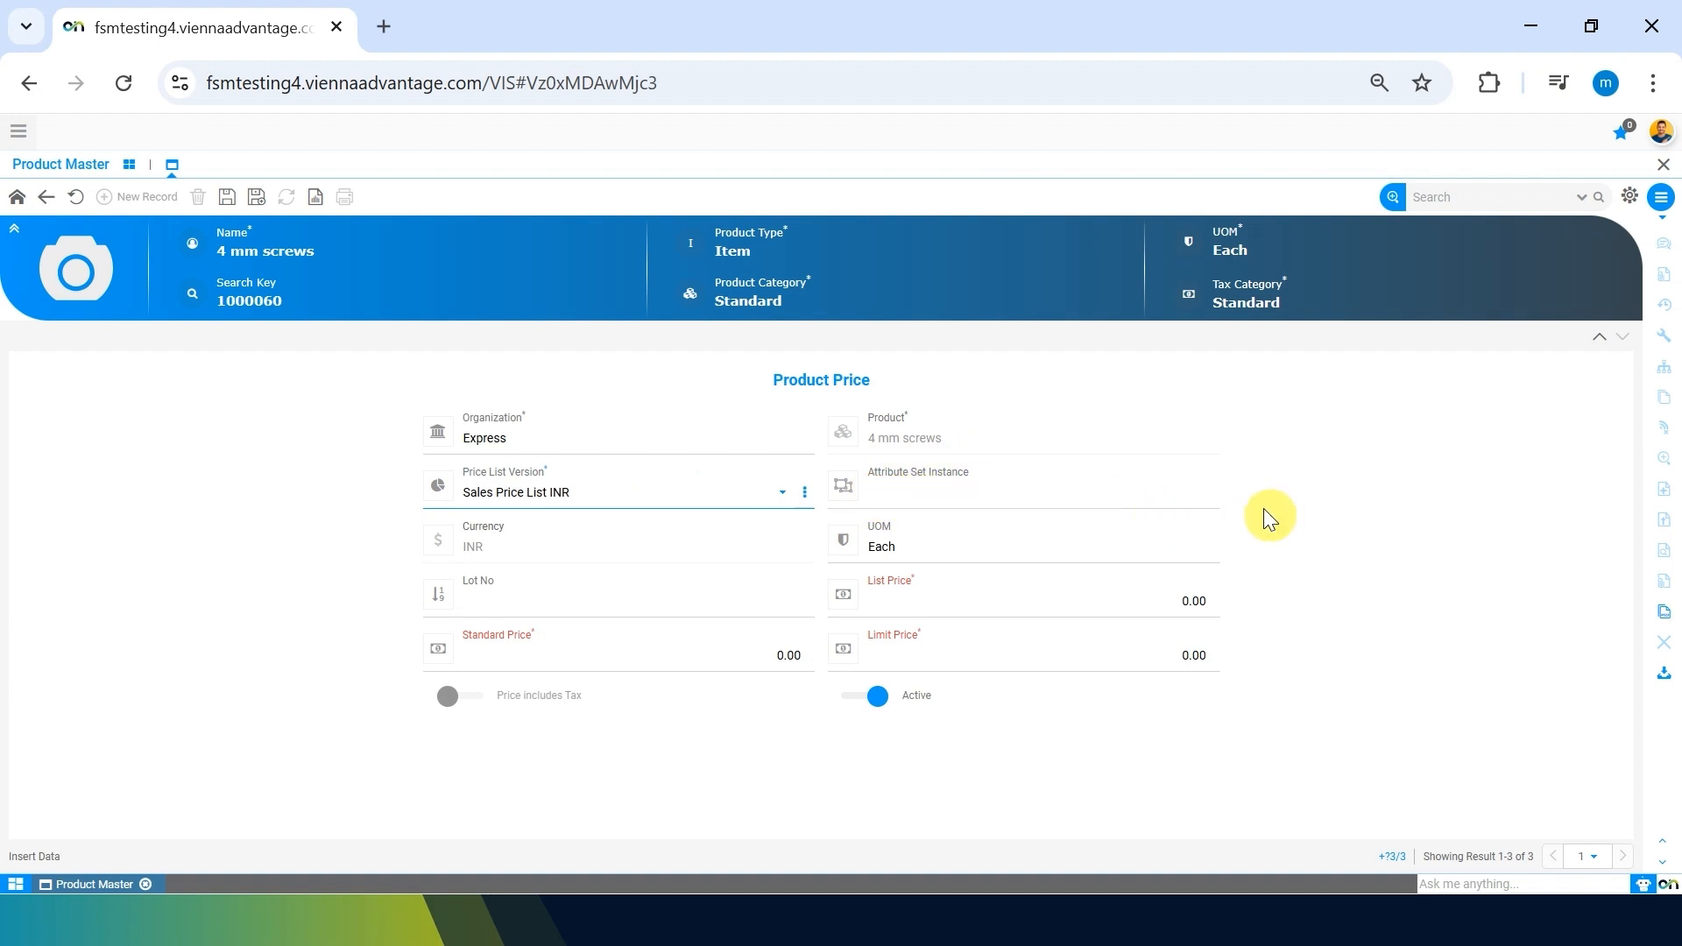
mouse_move(1209, 500)
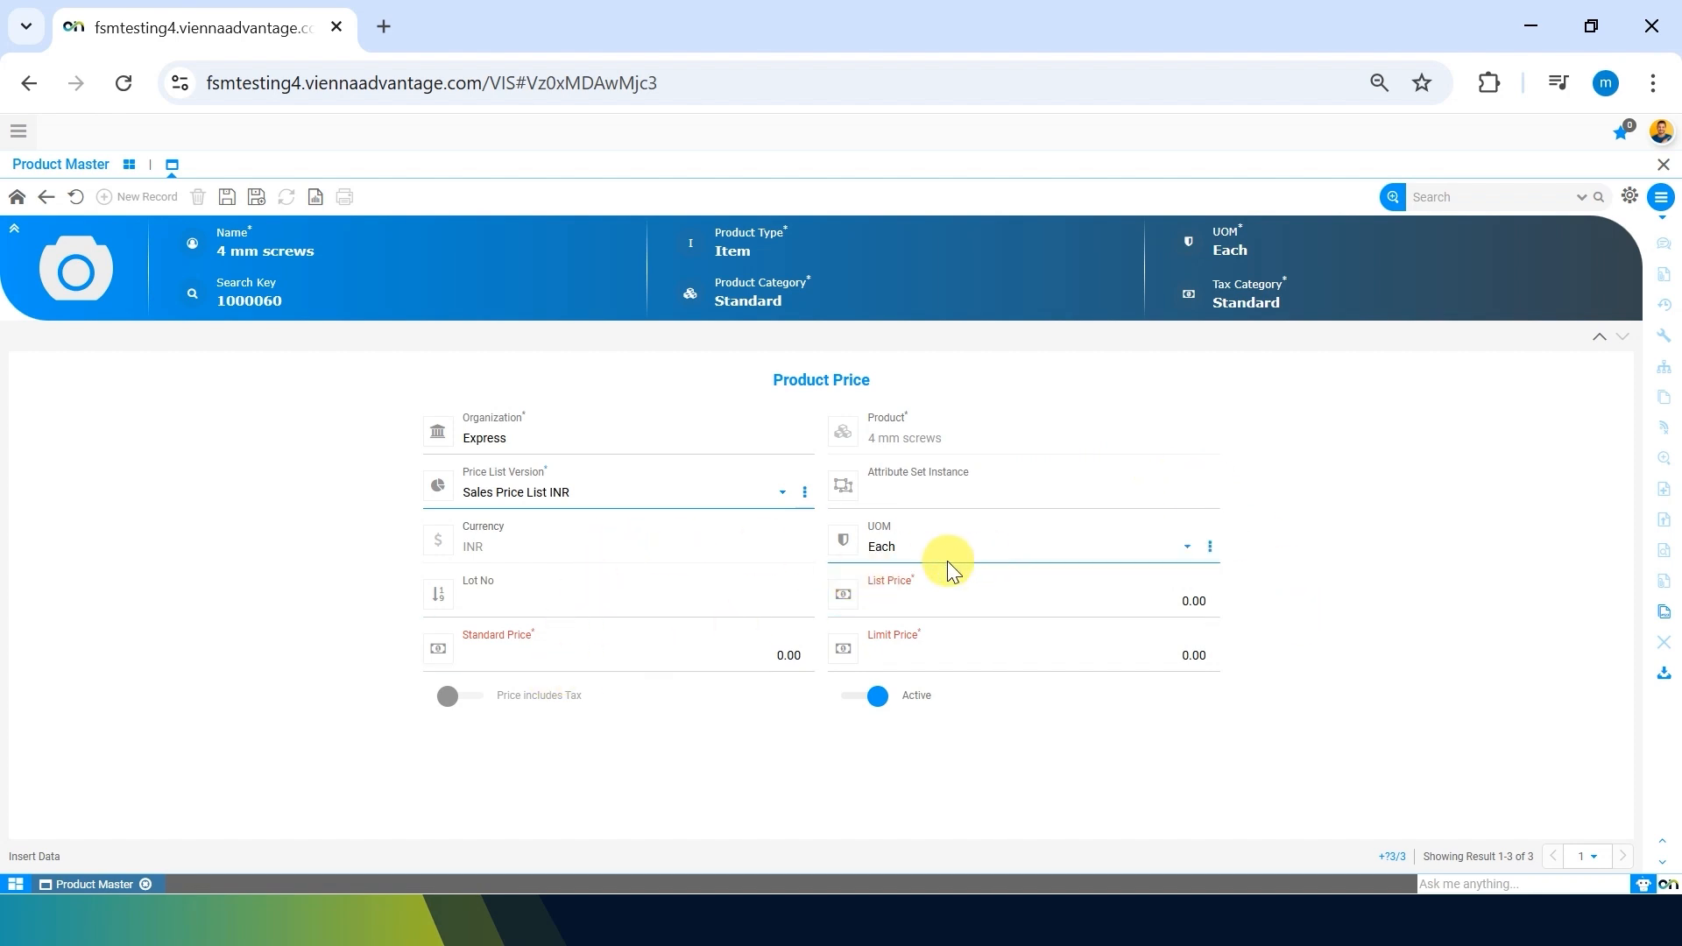
- Review the List Price, Standard Price and Limit Price fields of the new price record
click(905, 593)
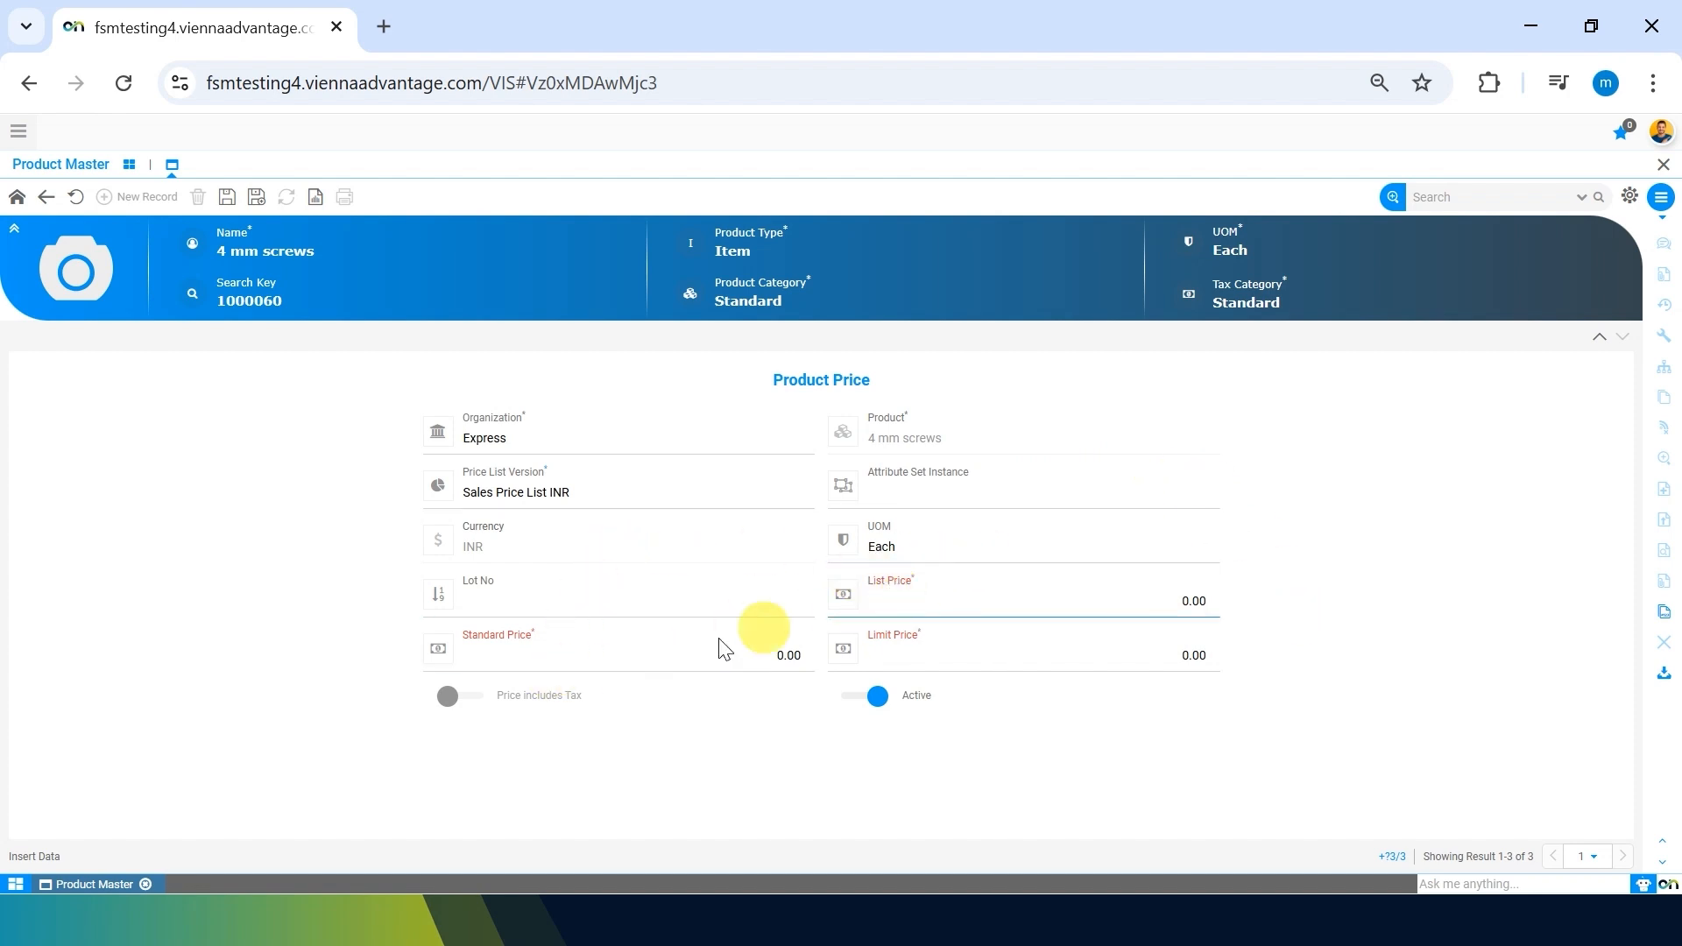
click(666, 652)
click(915, 650)
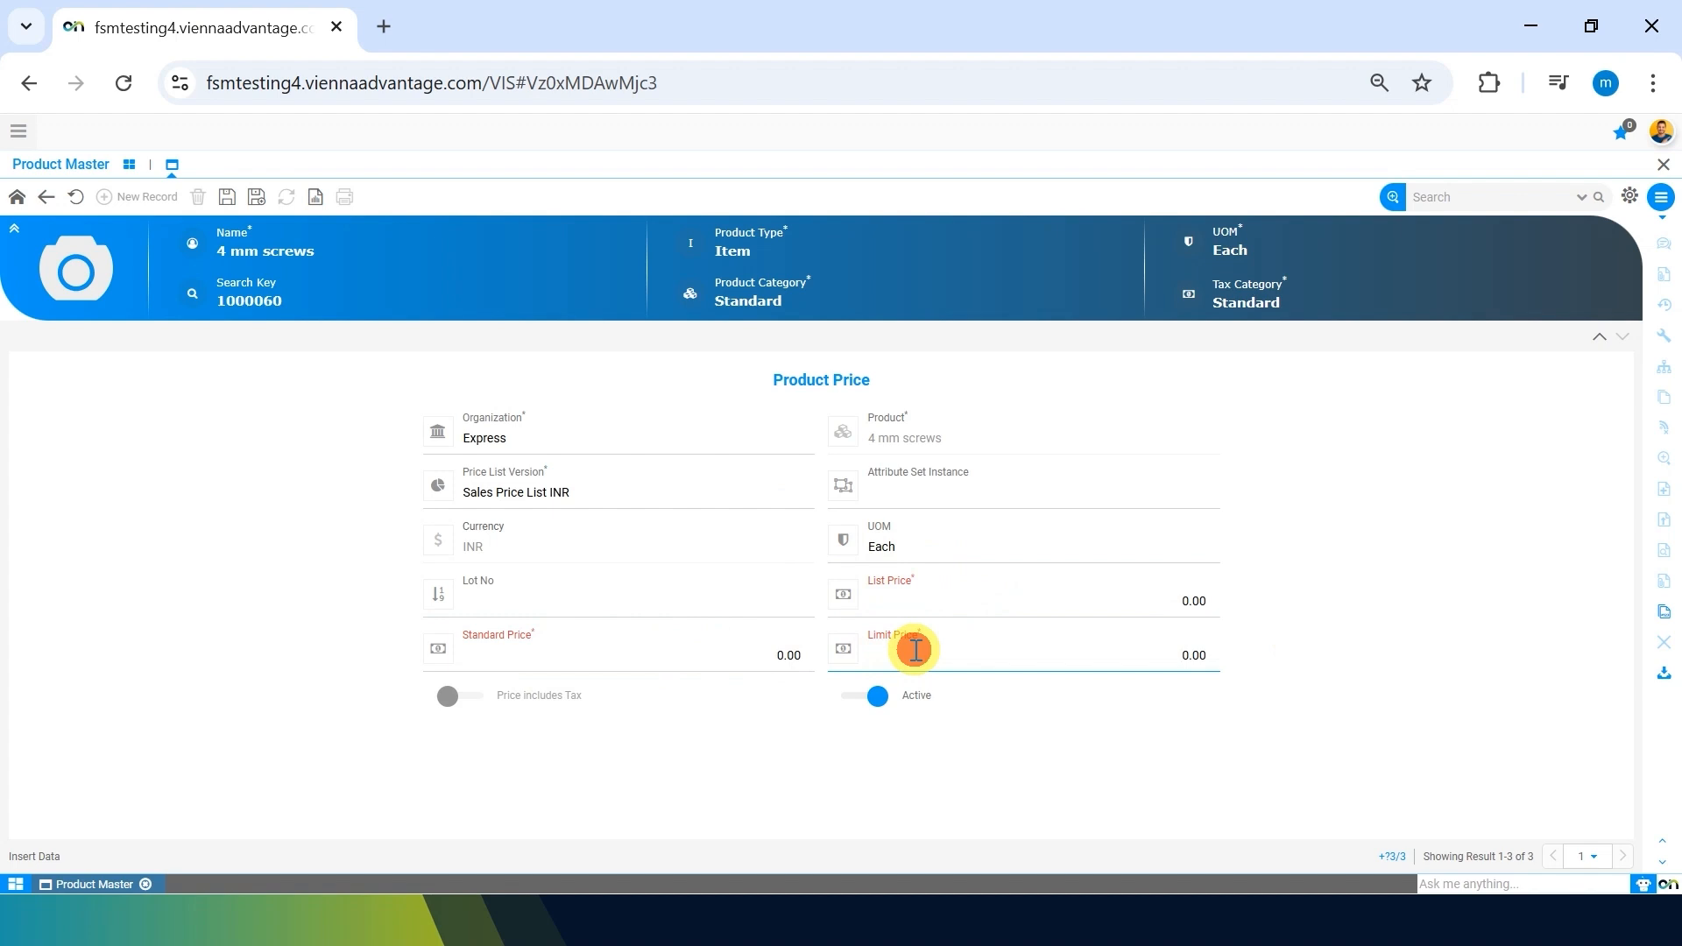
click(1138, 595)
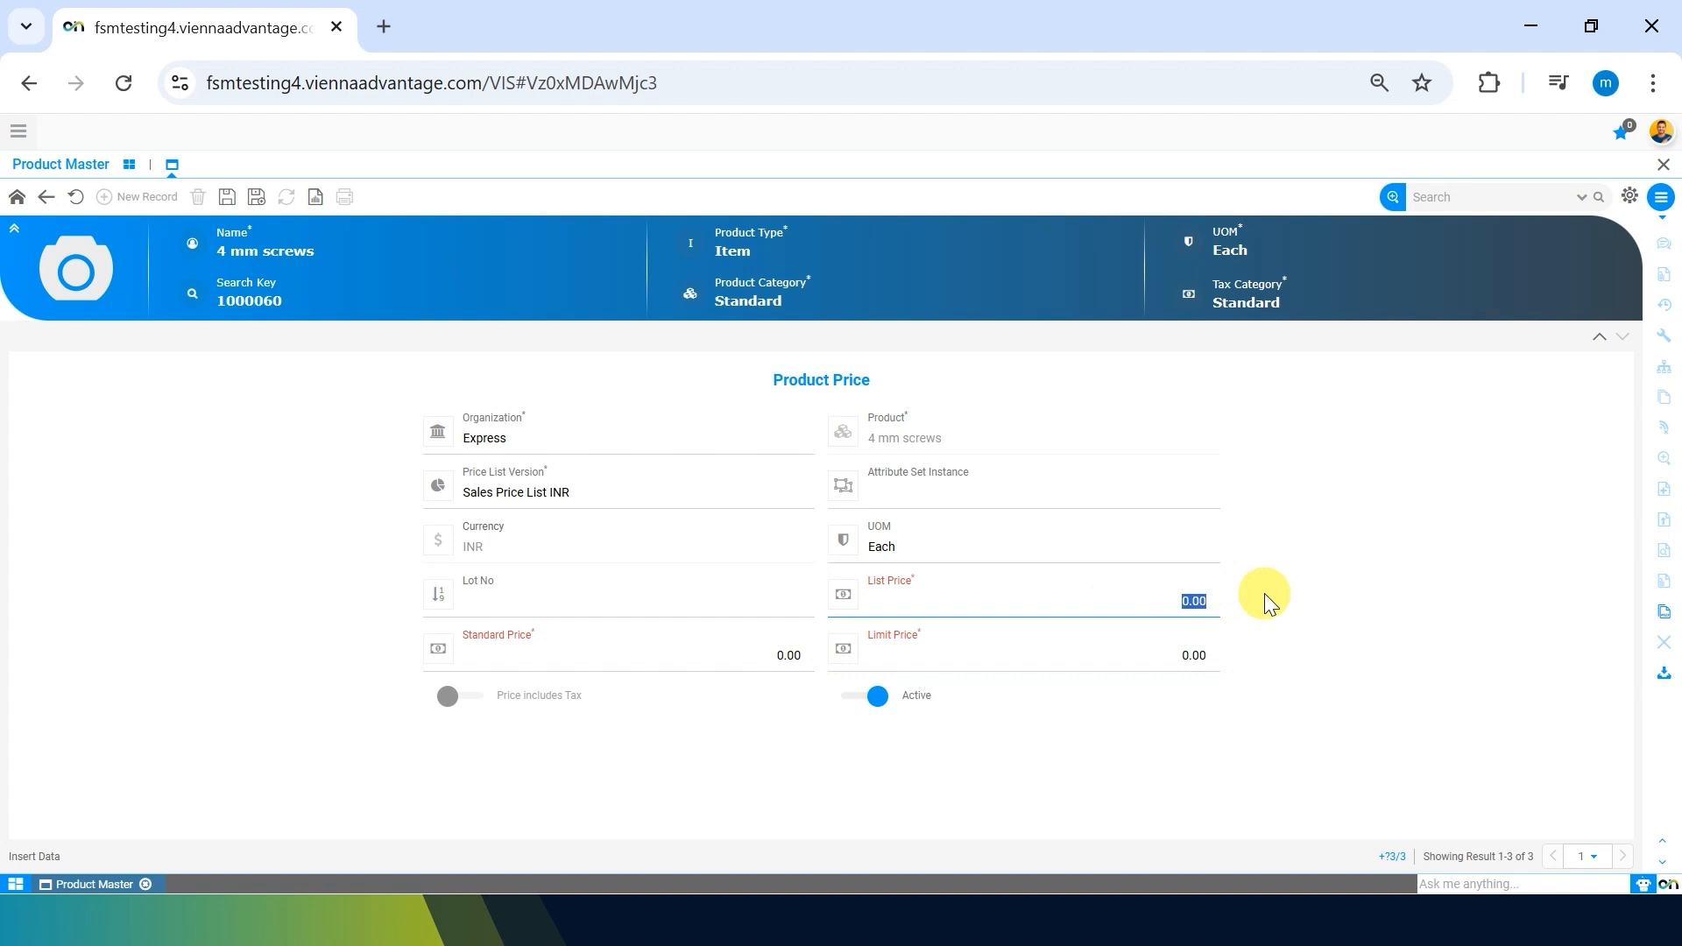
click(789, 650)
click(734, 734)
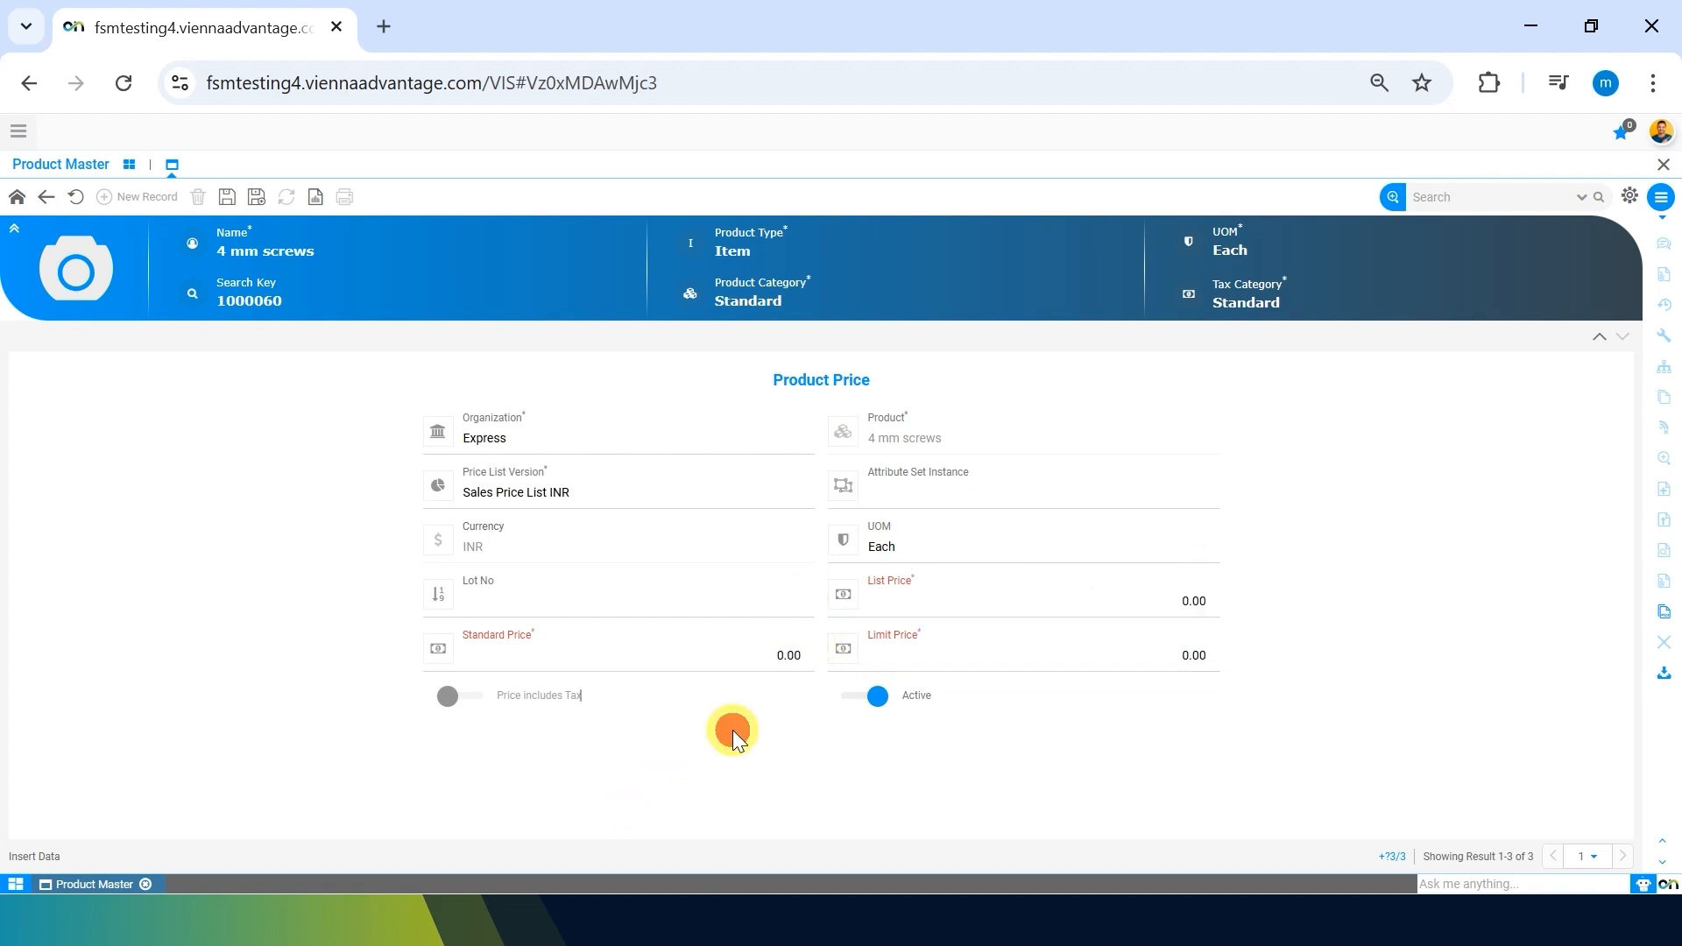
- Set the list price to 200, the standard price to 100 and the limit price to 80
click(1063, 650)
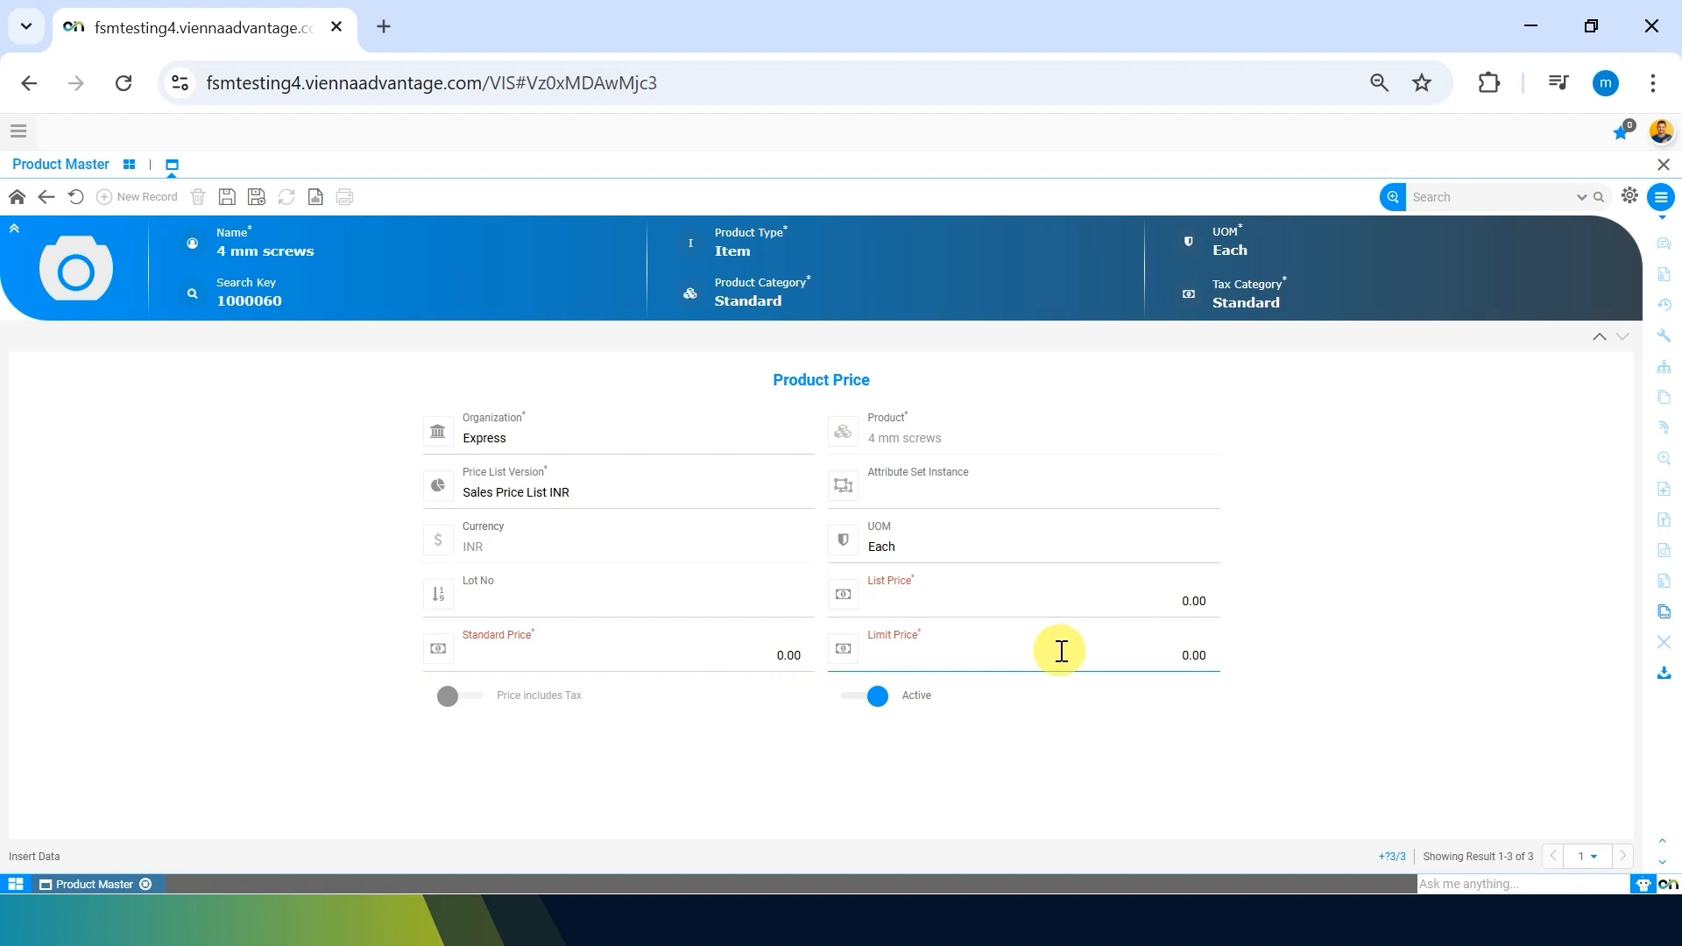
click(999, 608)
text(200)
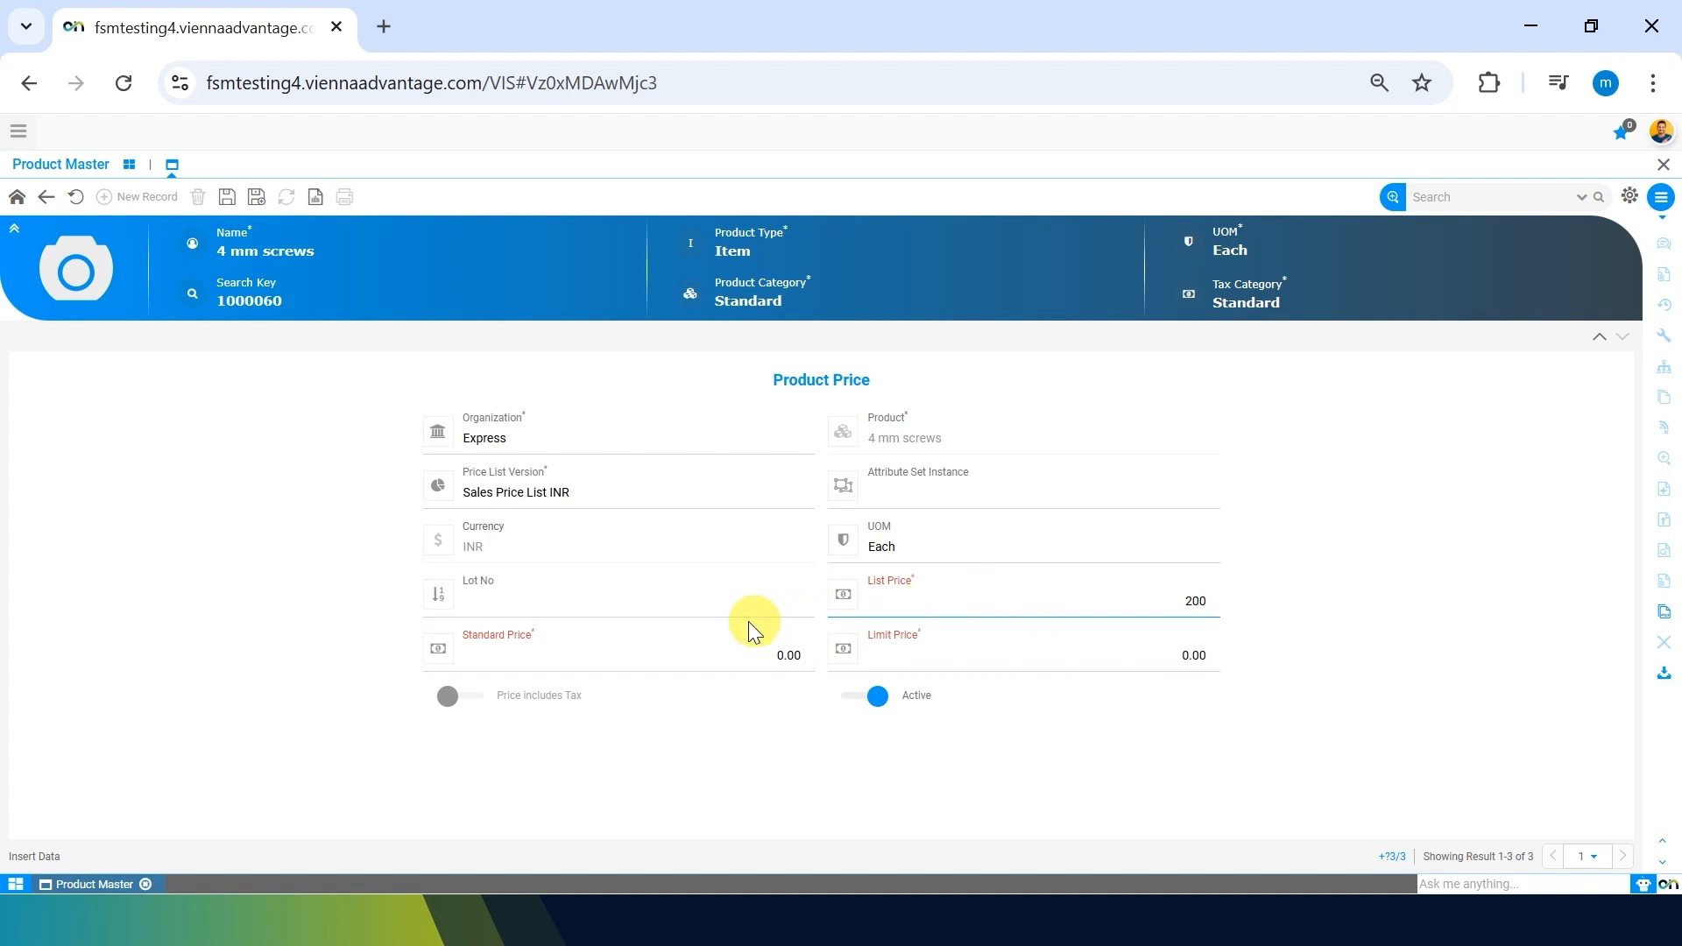
click(685, 670)
text(1)
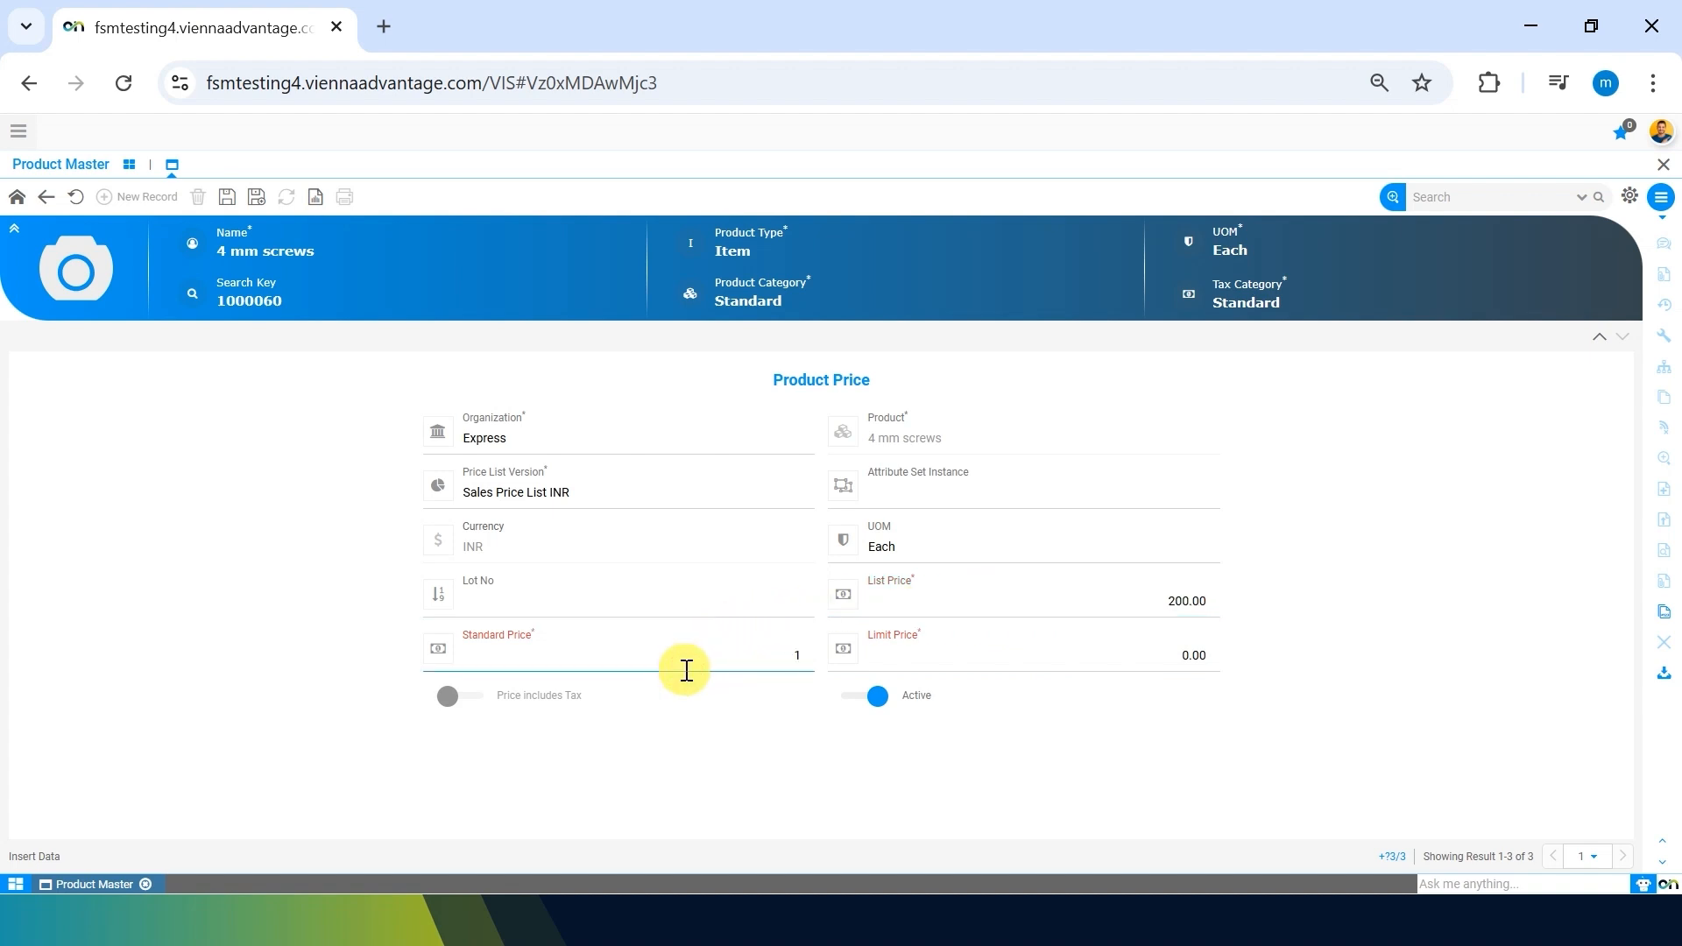
text(00)
click(1019, 646)
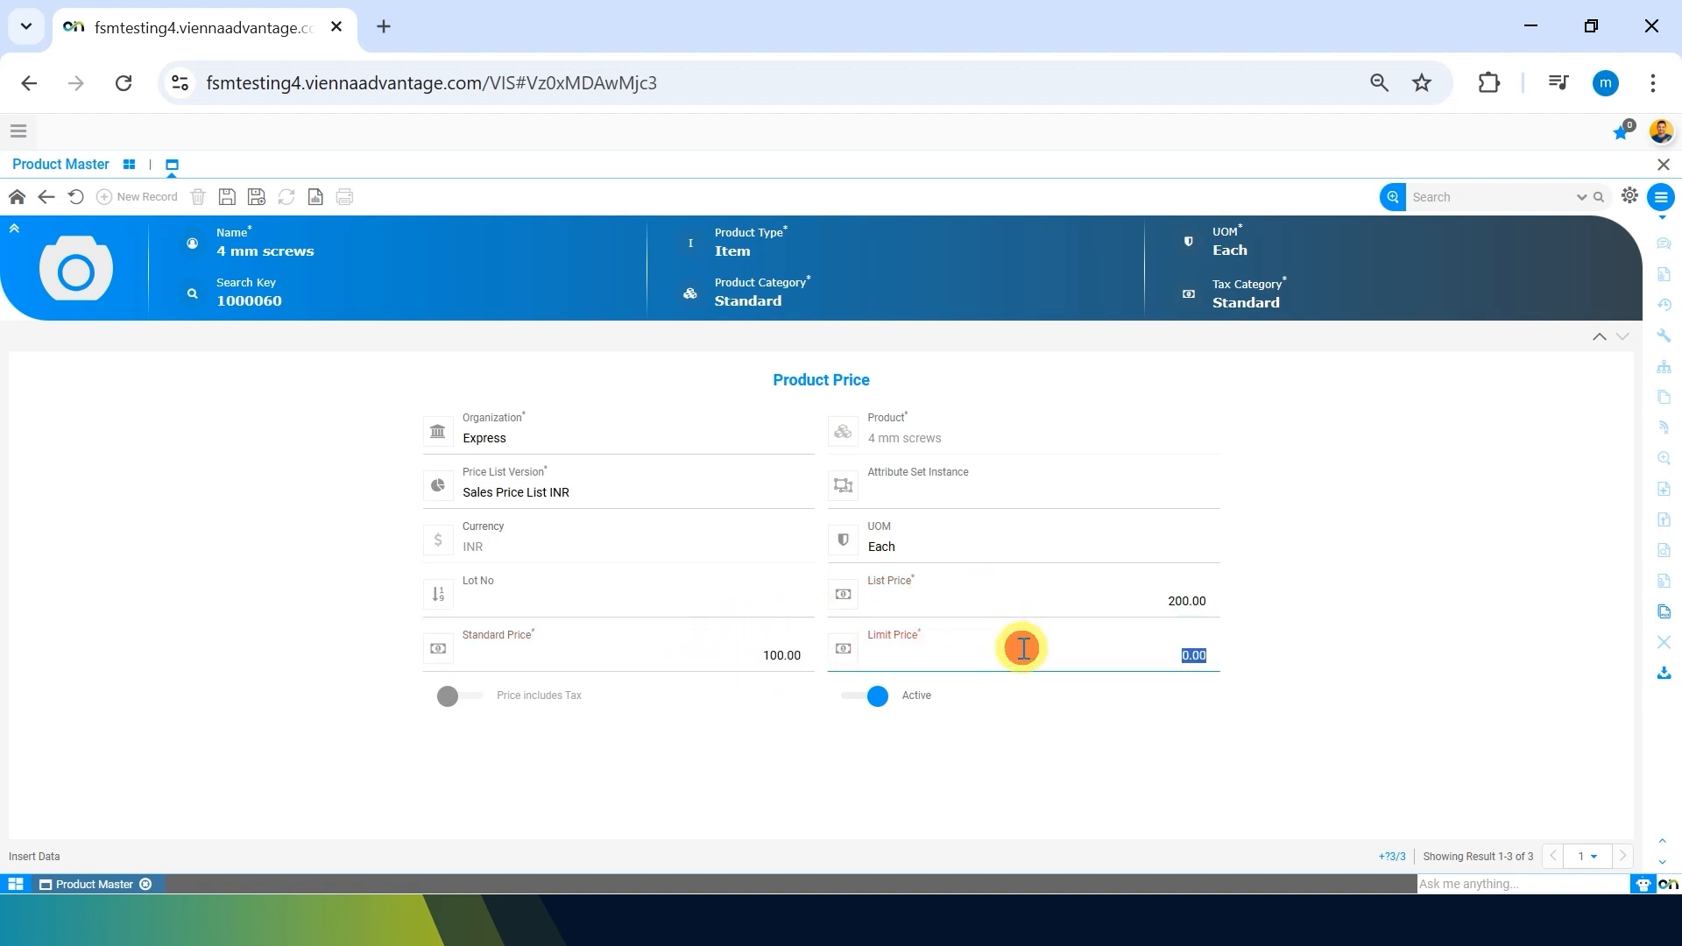
text(80)
click(1314, 795)
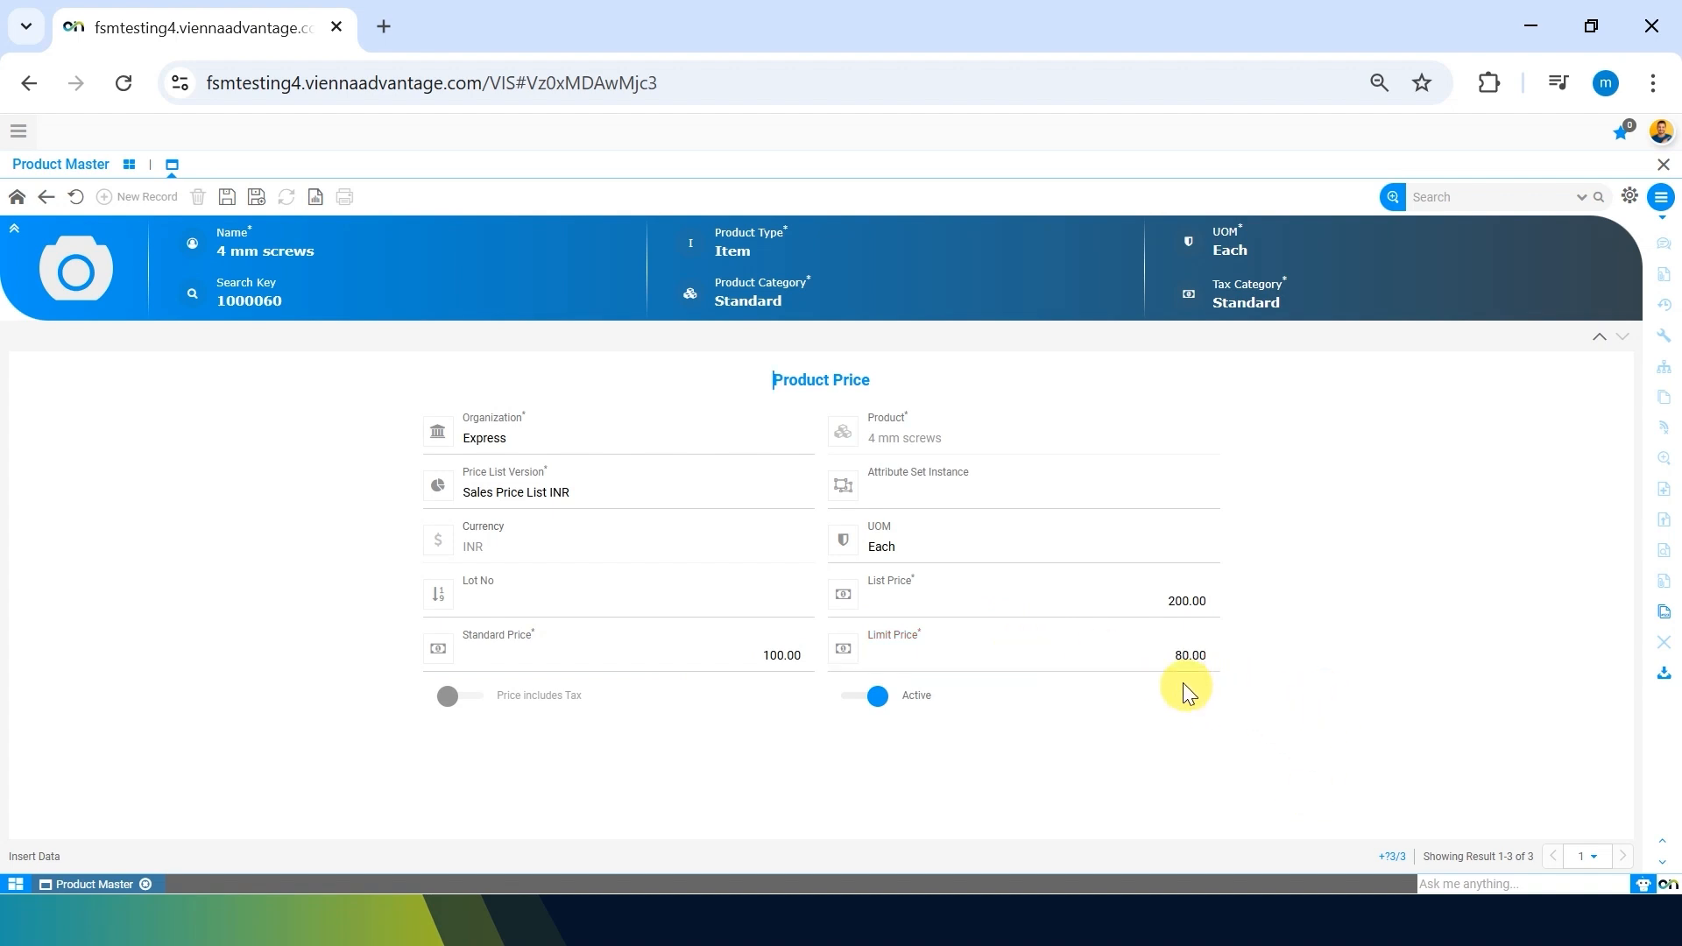
- Inspect the limit price entered for the new price record
click(1174, 657)
click(1314, 707)
click(1151, 663)
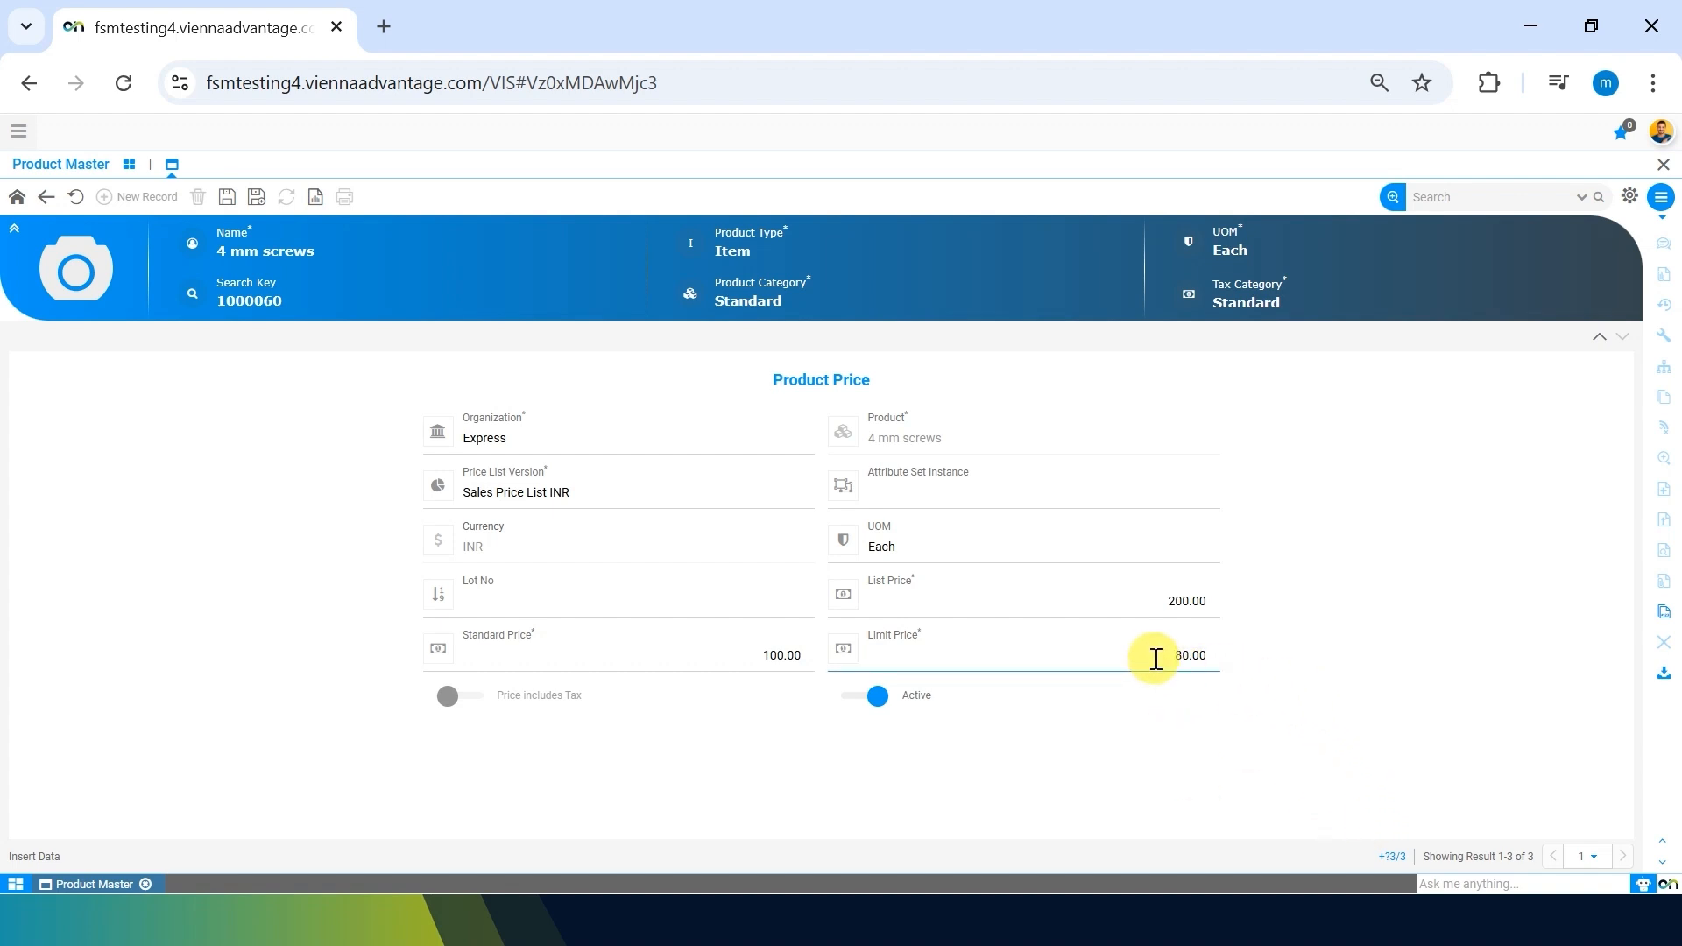
drag(1156, 659, 1297, 637)
click(1296, 635)
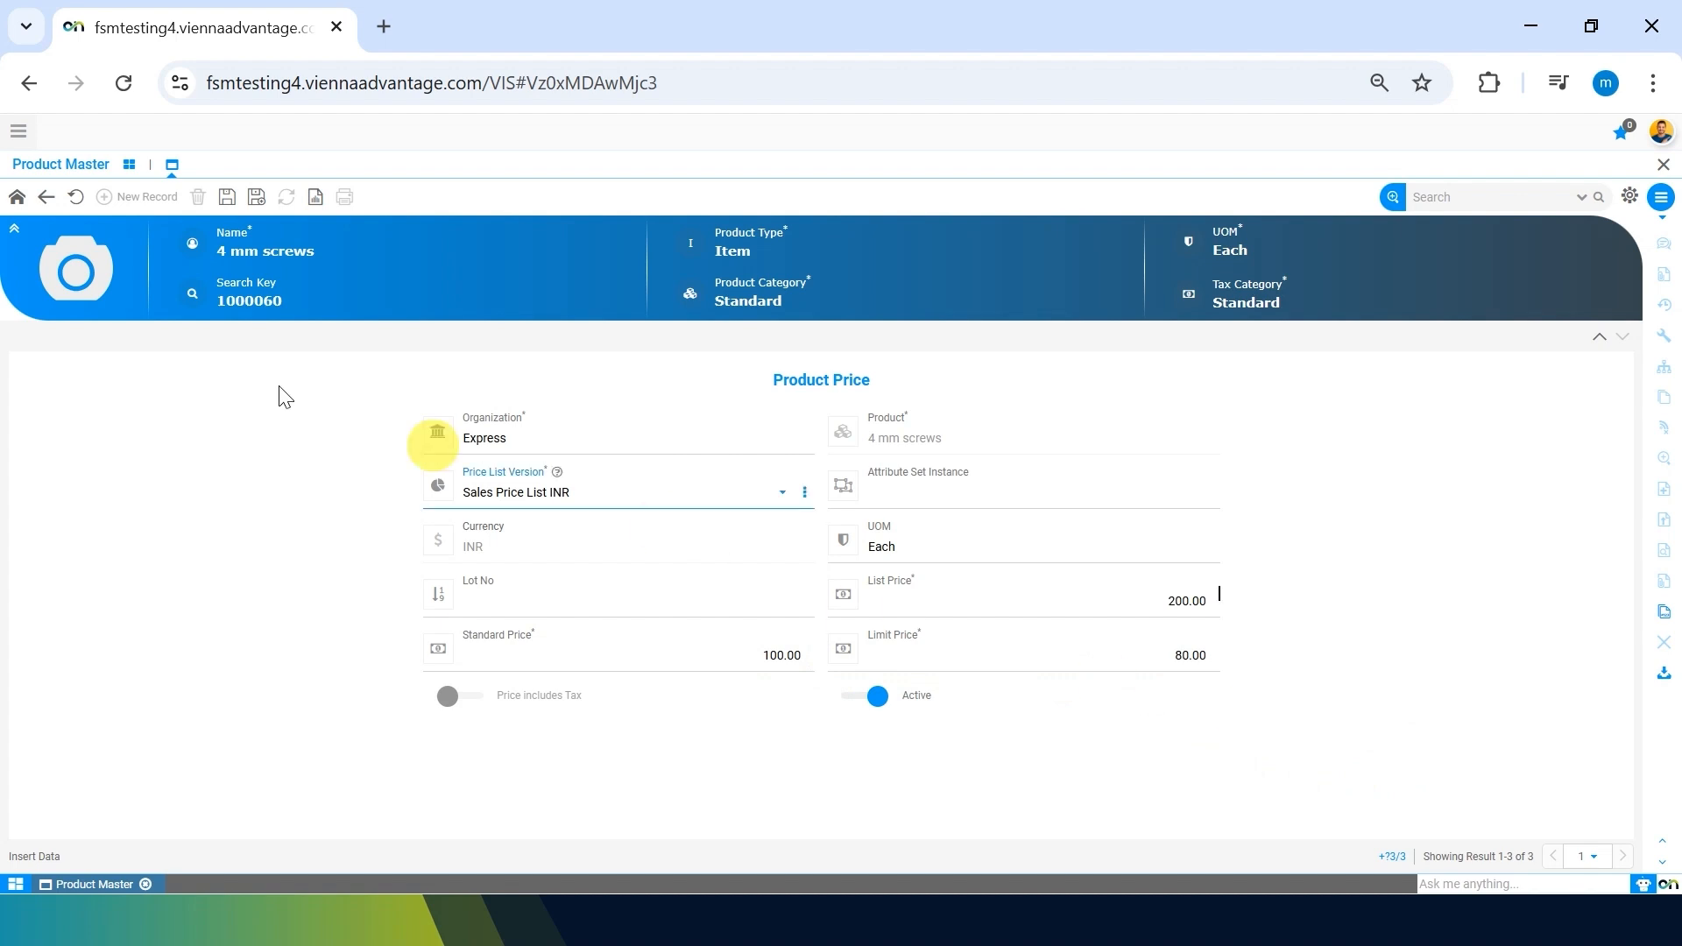
- Leave the product price record and open the list of records in Customer Master
click(46, 197)
click(47, 197)
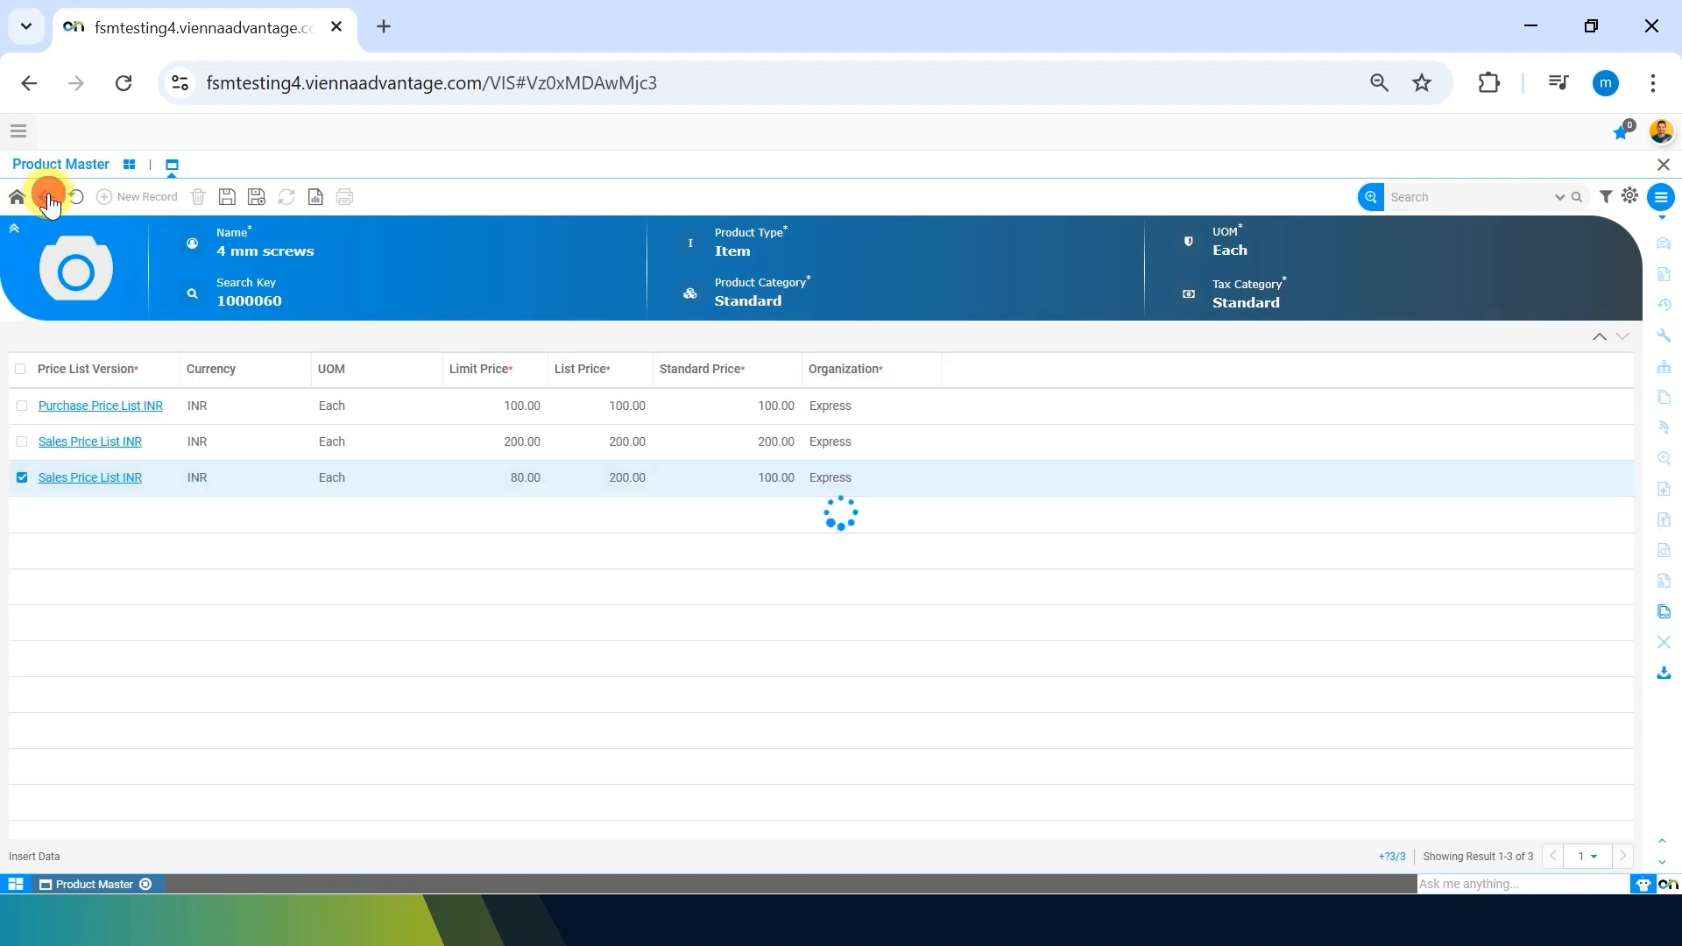
click(19, 131)
text(cus)
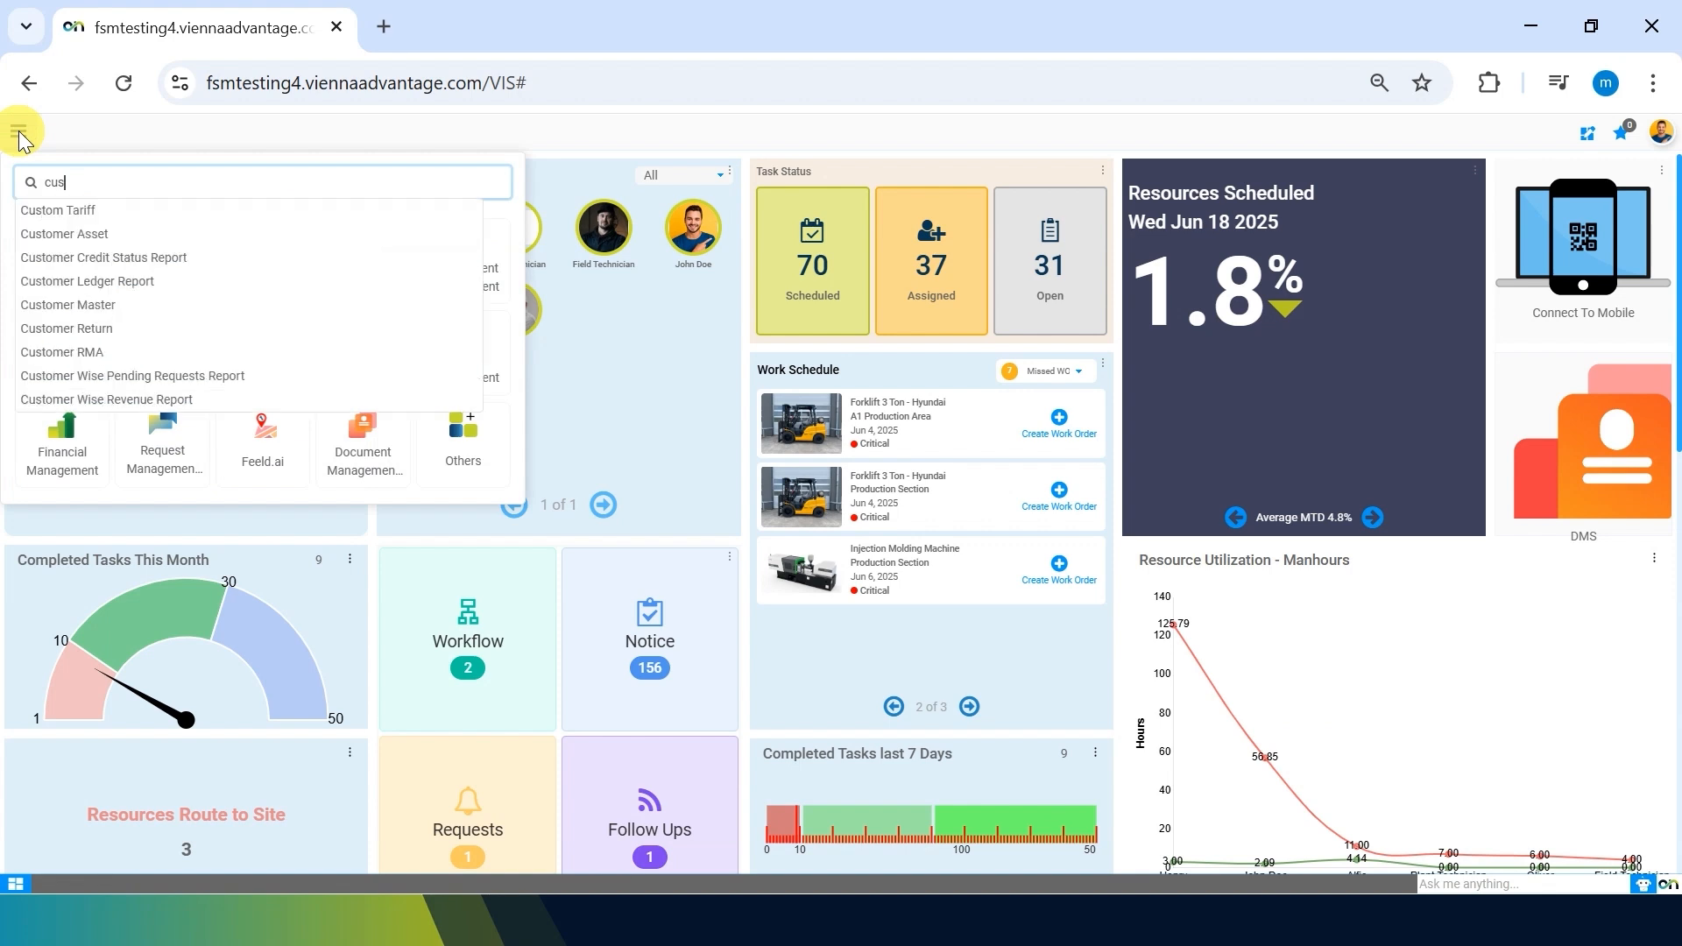
text(tomer)
key(Down)
key(Down)
key(Down)
key(Down)
key(Return)
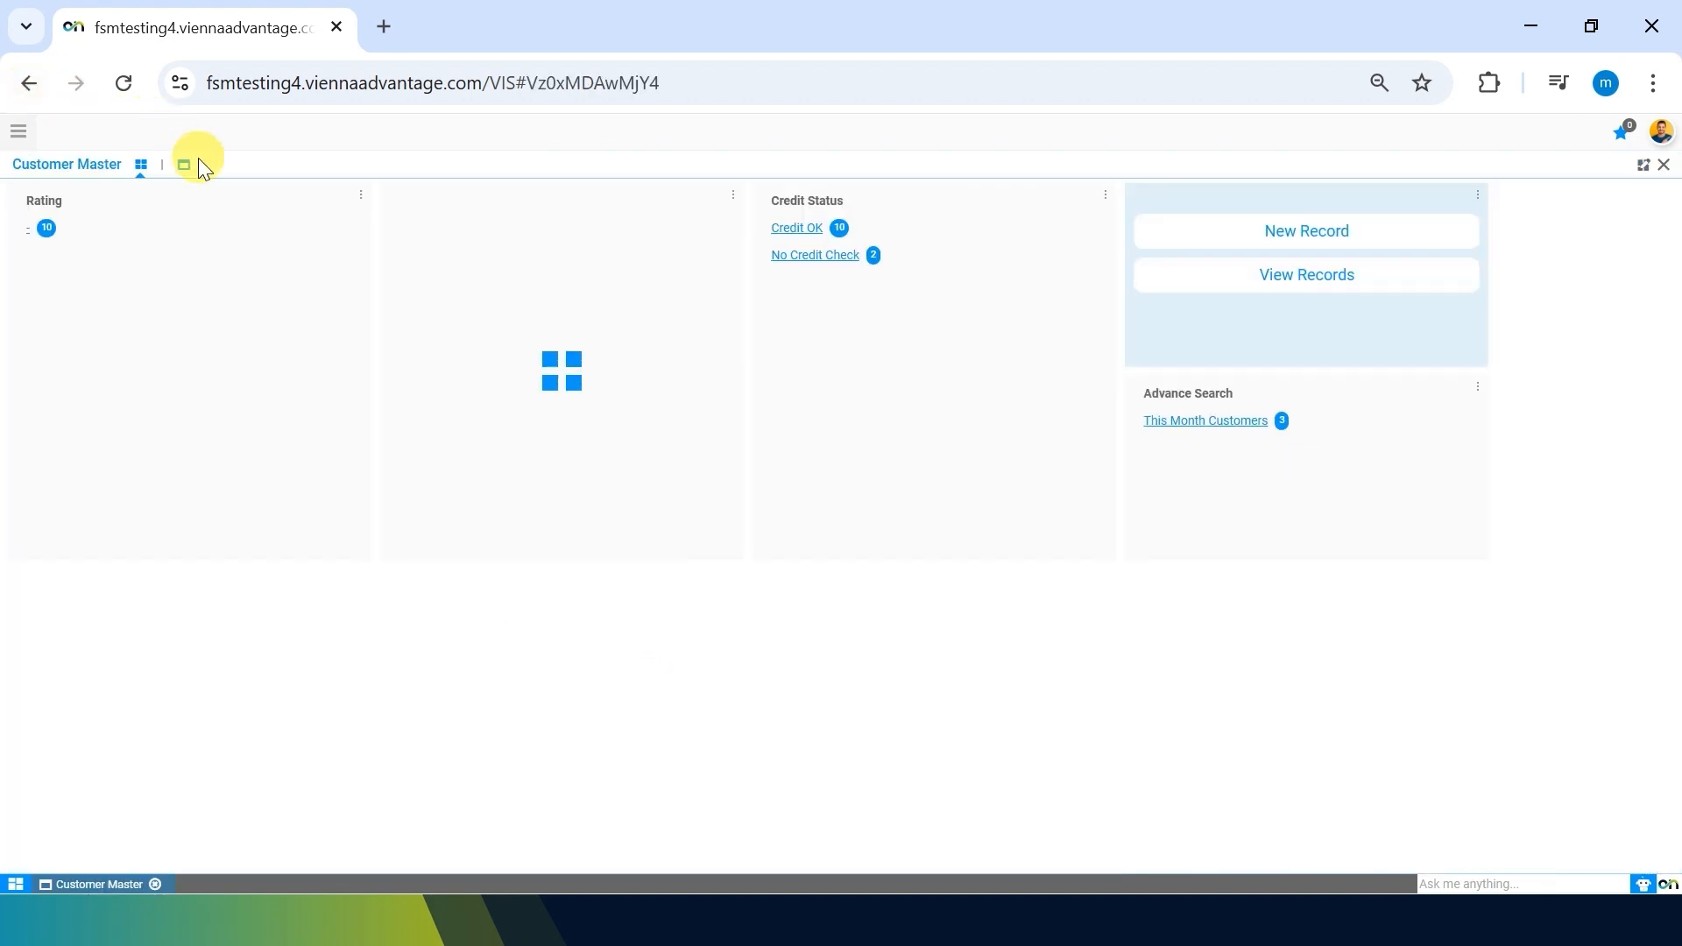
click(185, 166)
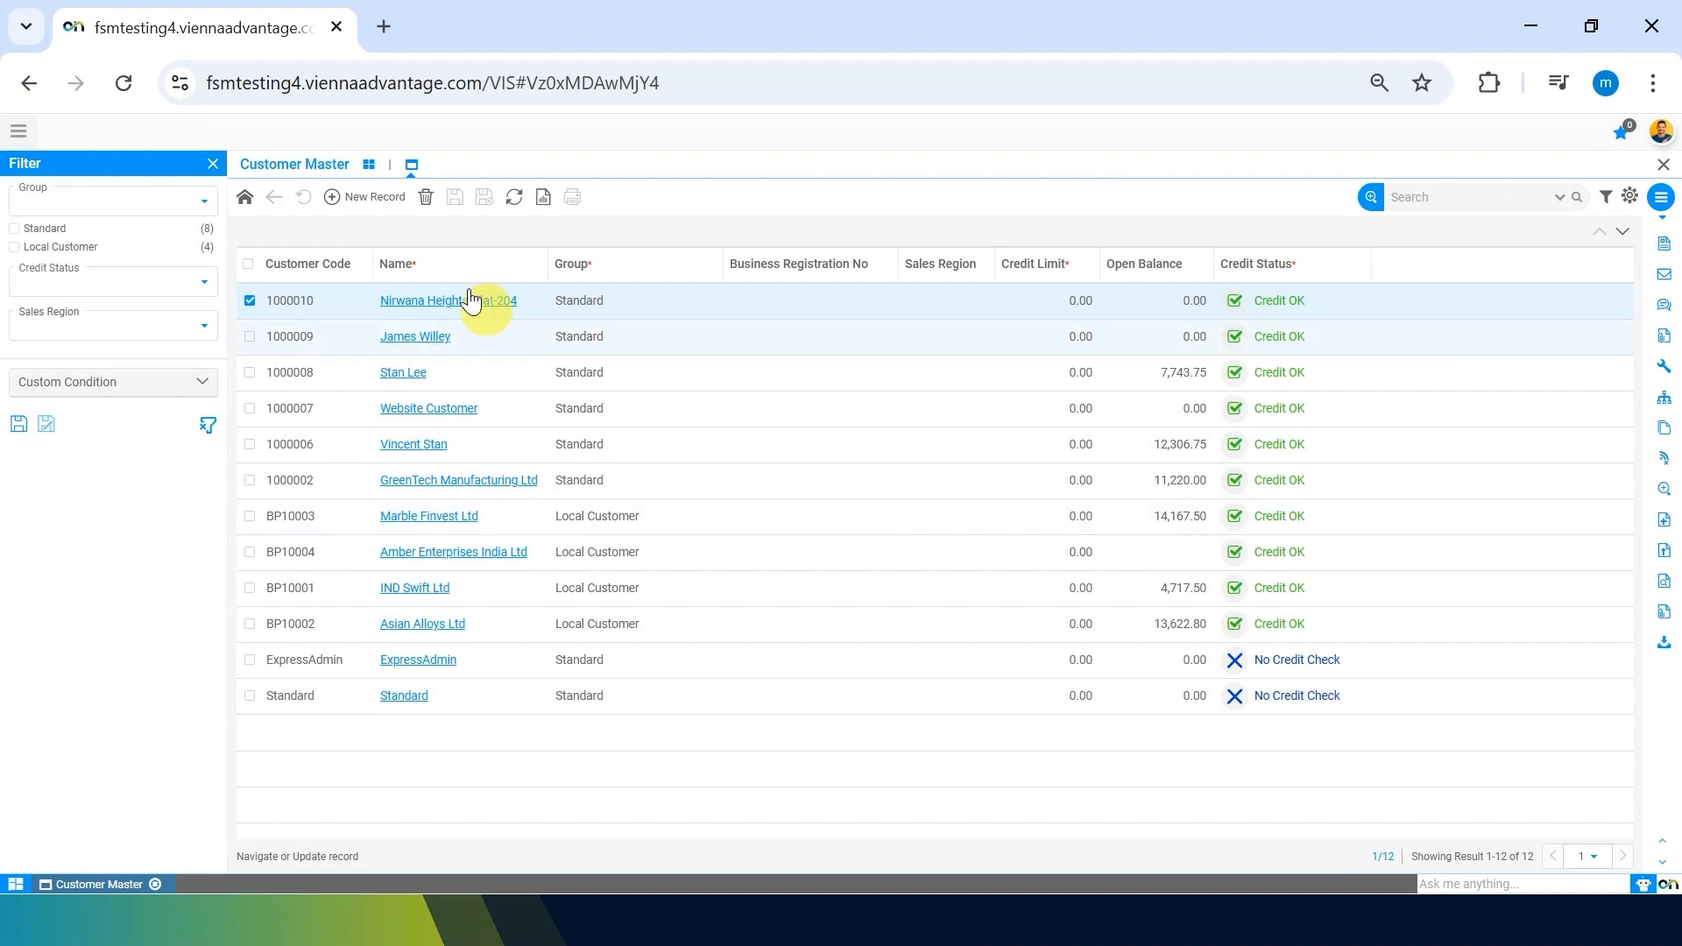
- Start a new customer record and review its Name and Price List fields
click(374, 198)
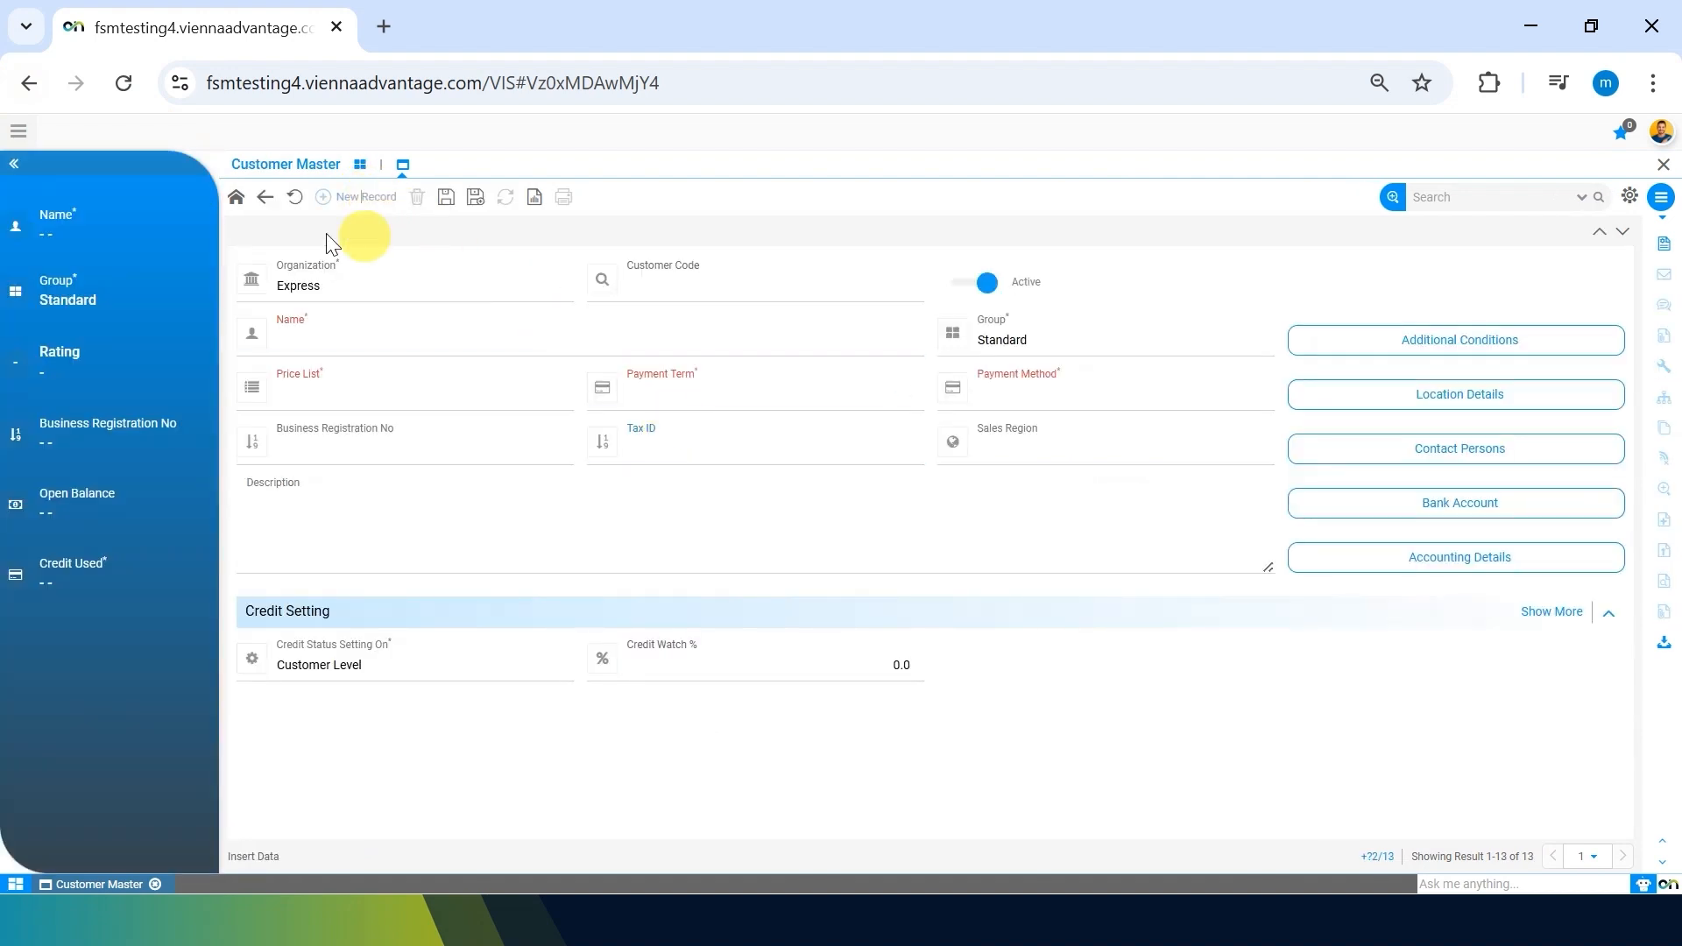
click(704, 353)
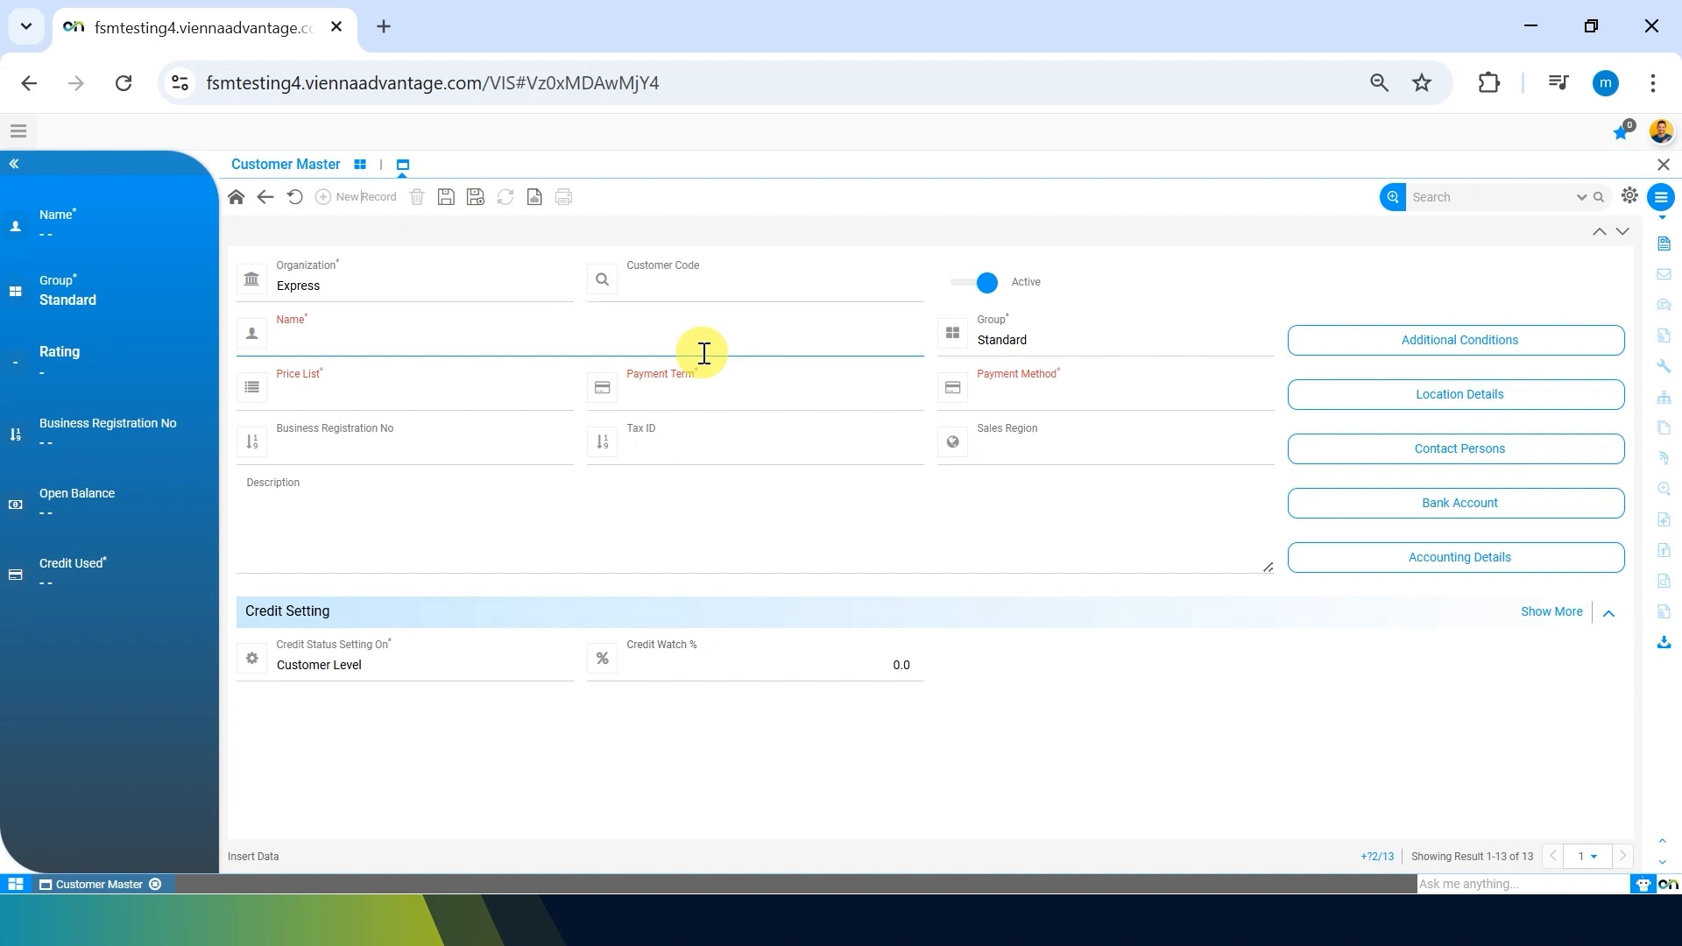
click(703, 353)
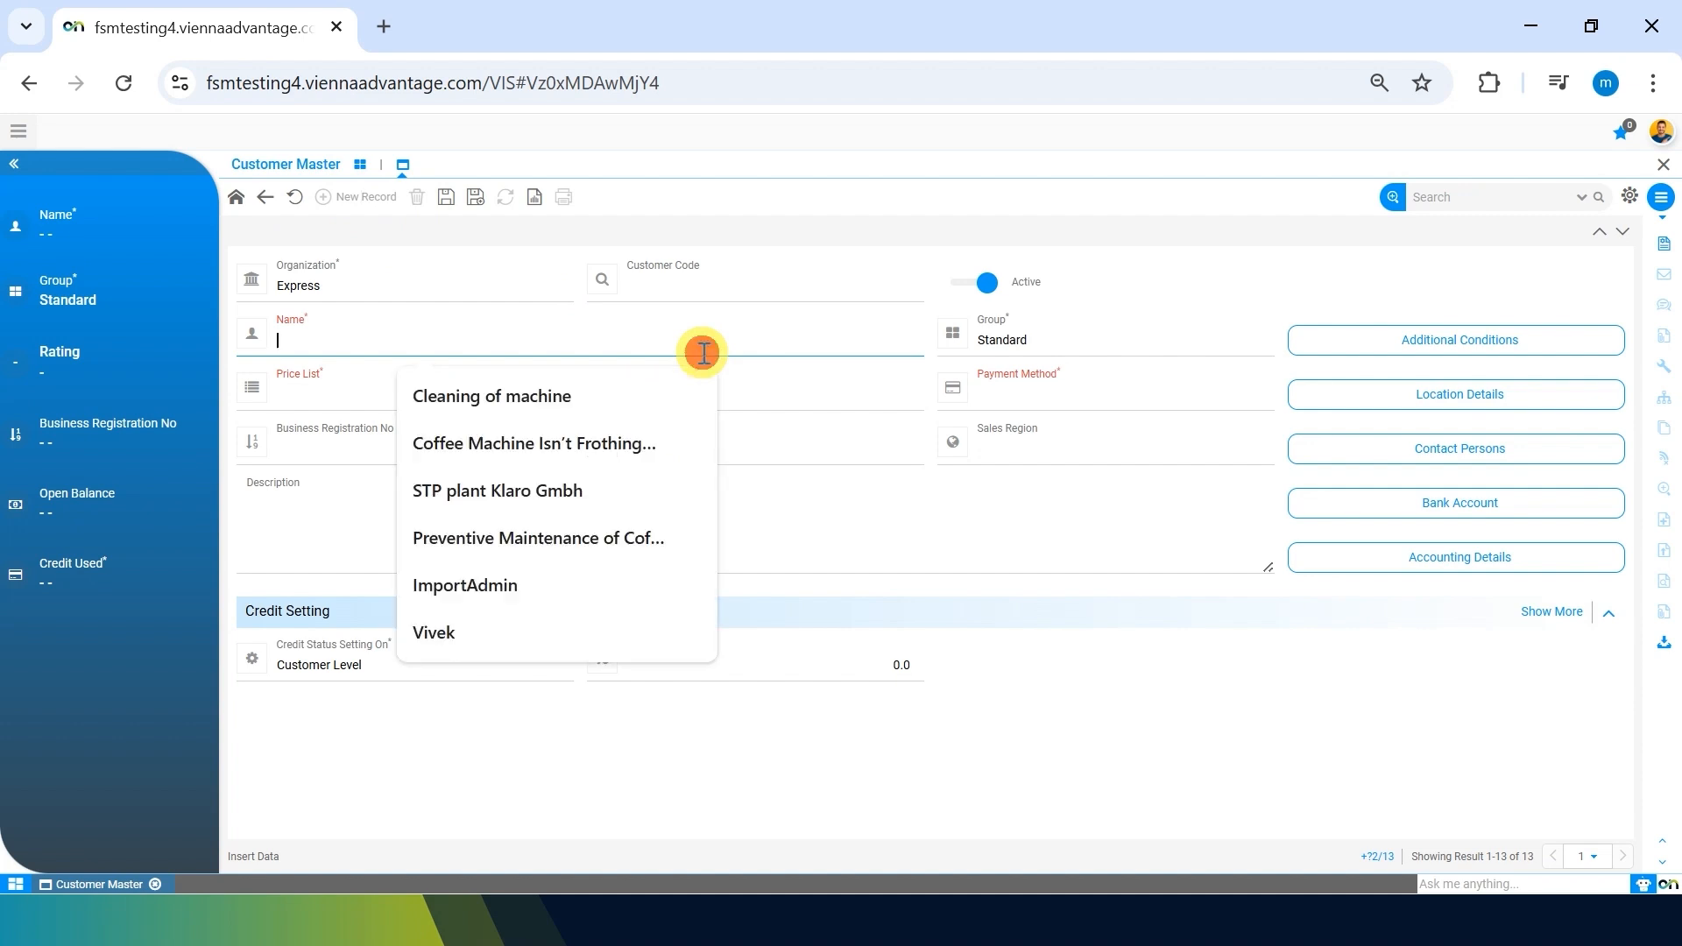
click(924, 324)
click(406, 383)
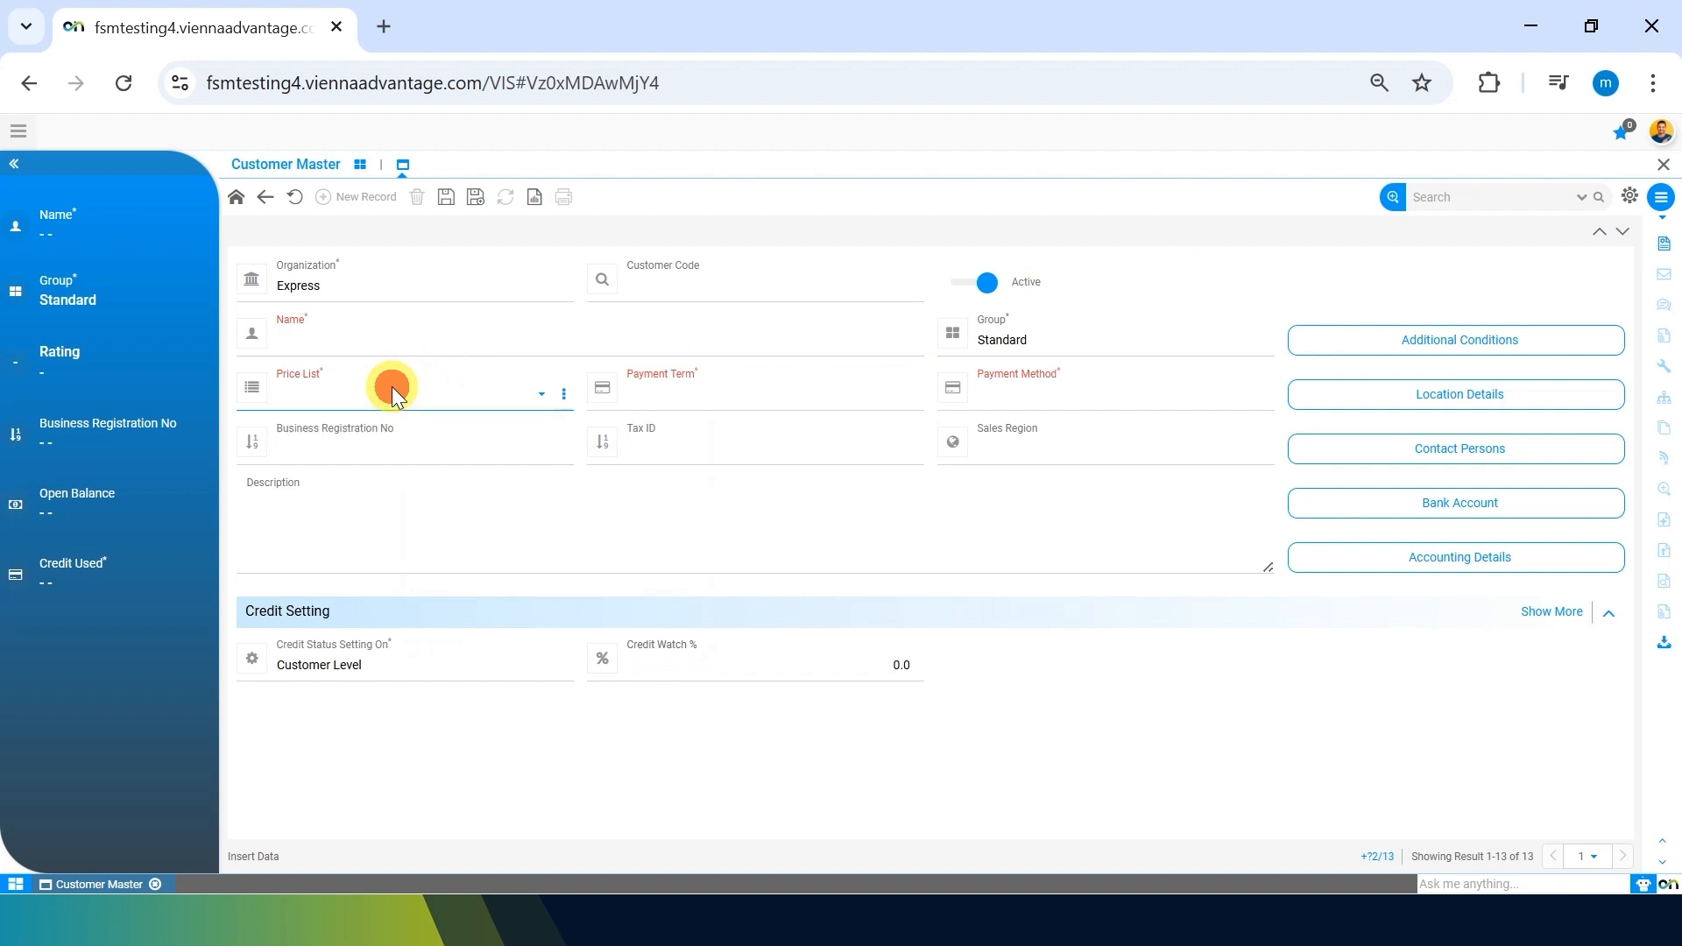
- Review the Payment Term and Payment Method choices and both fields' additional options in the new customer record
click(734, 385)
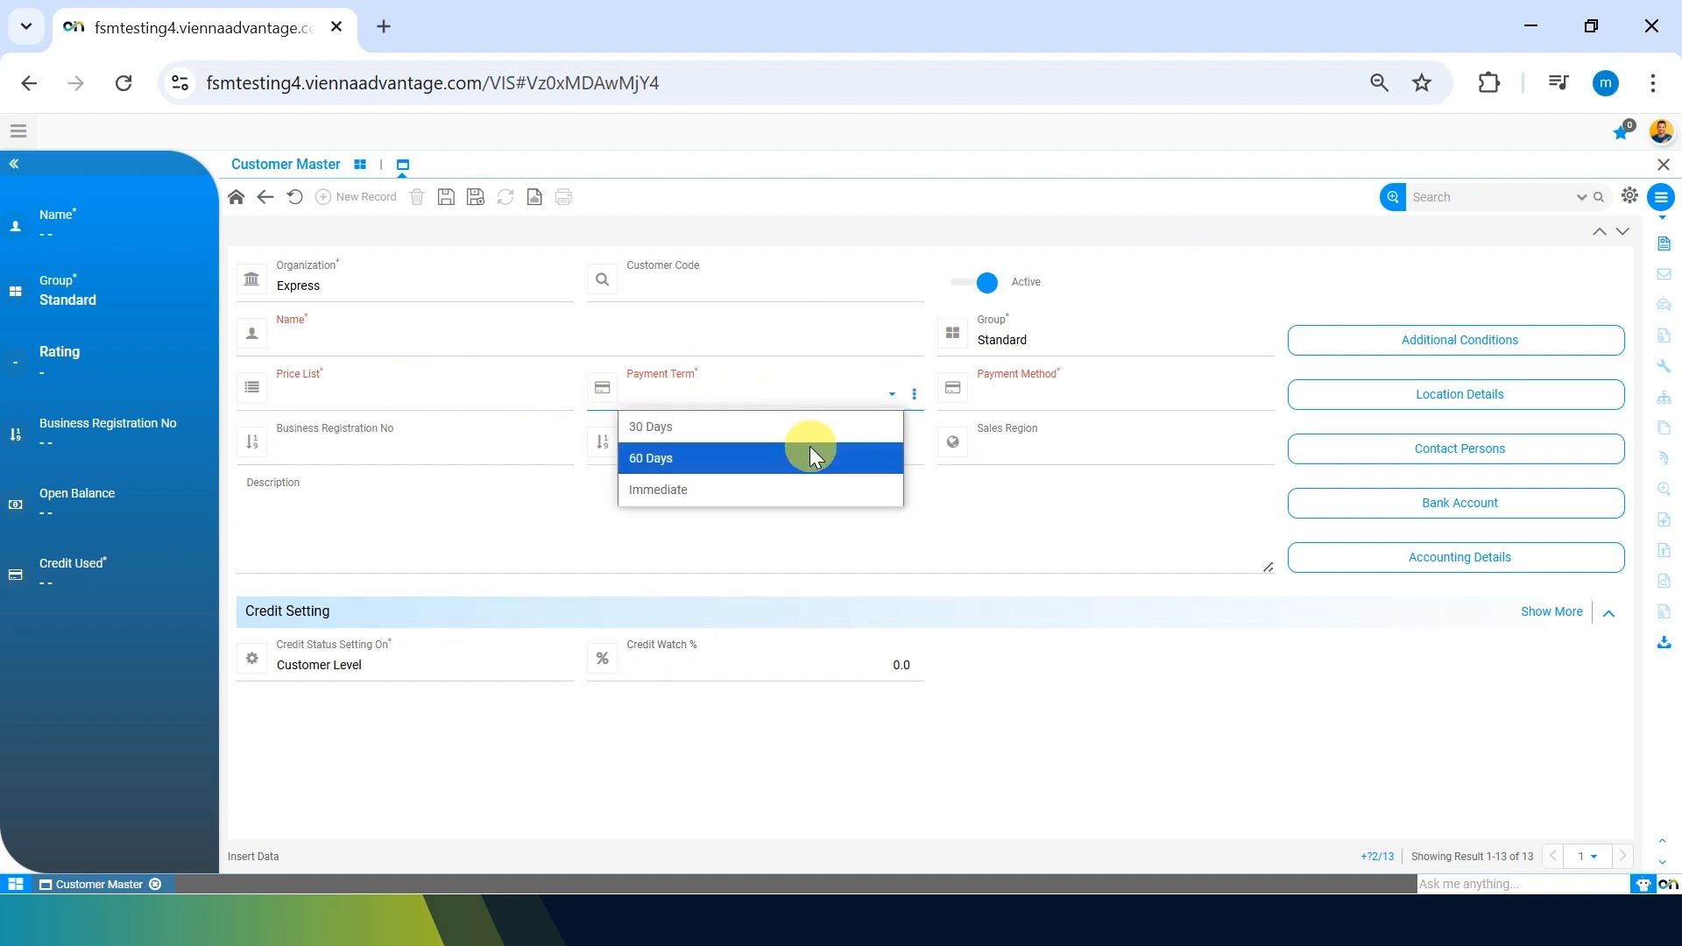
click(914, 393)
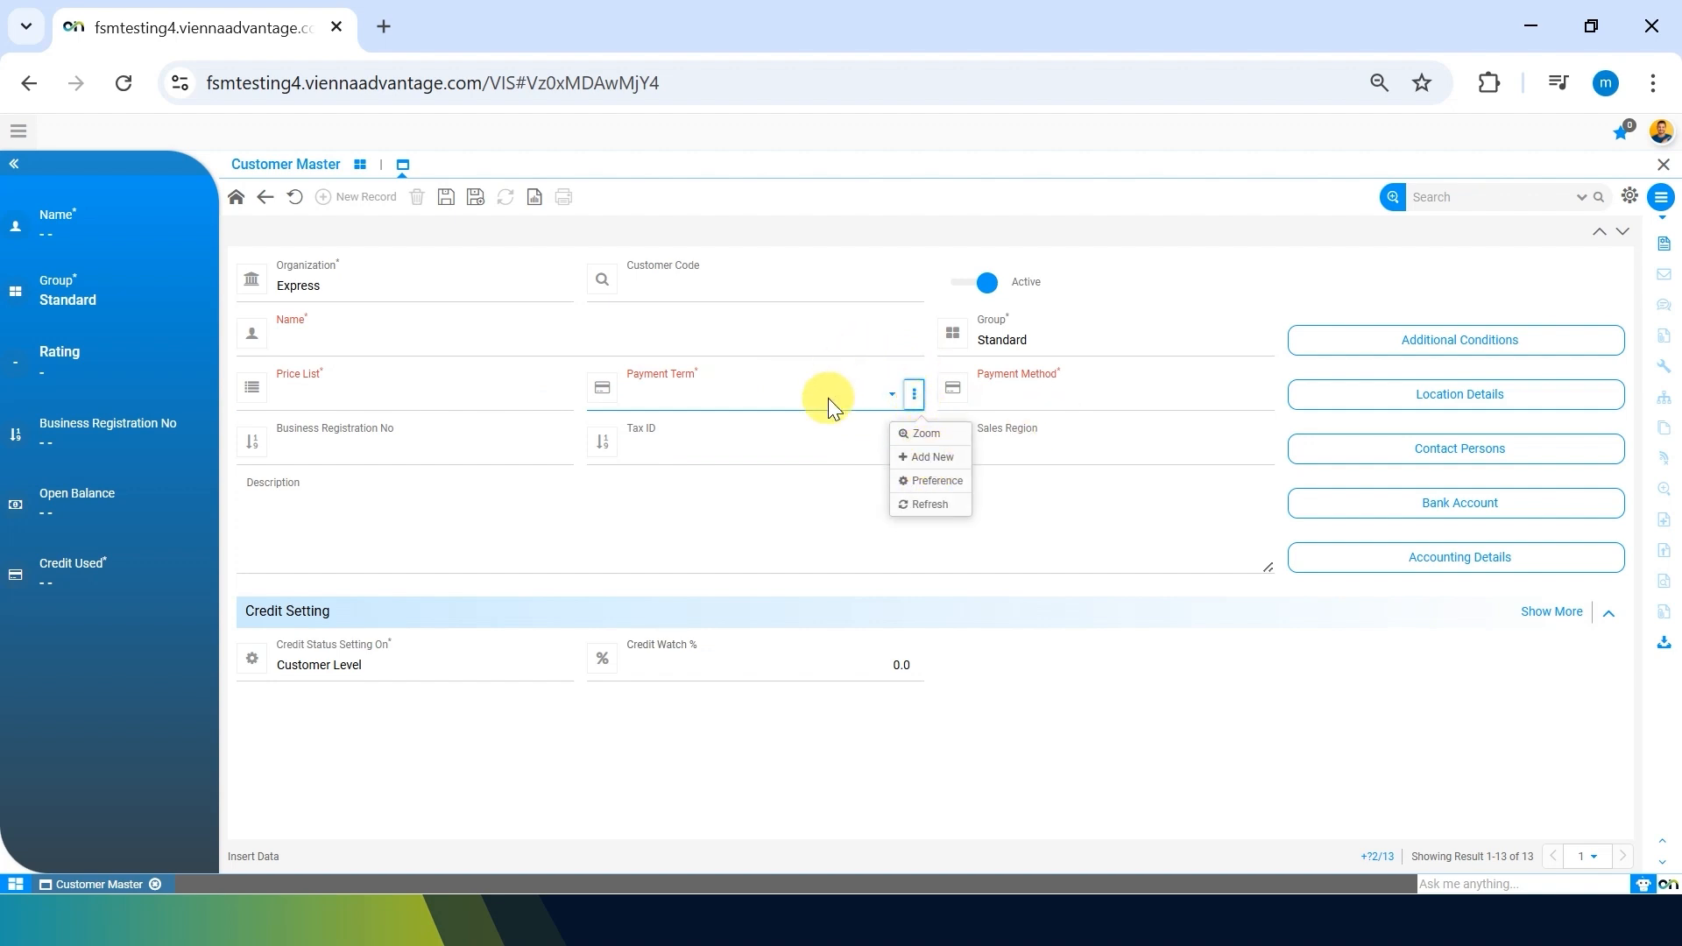
click(1043, 396)
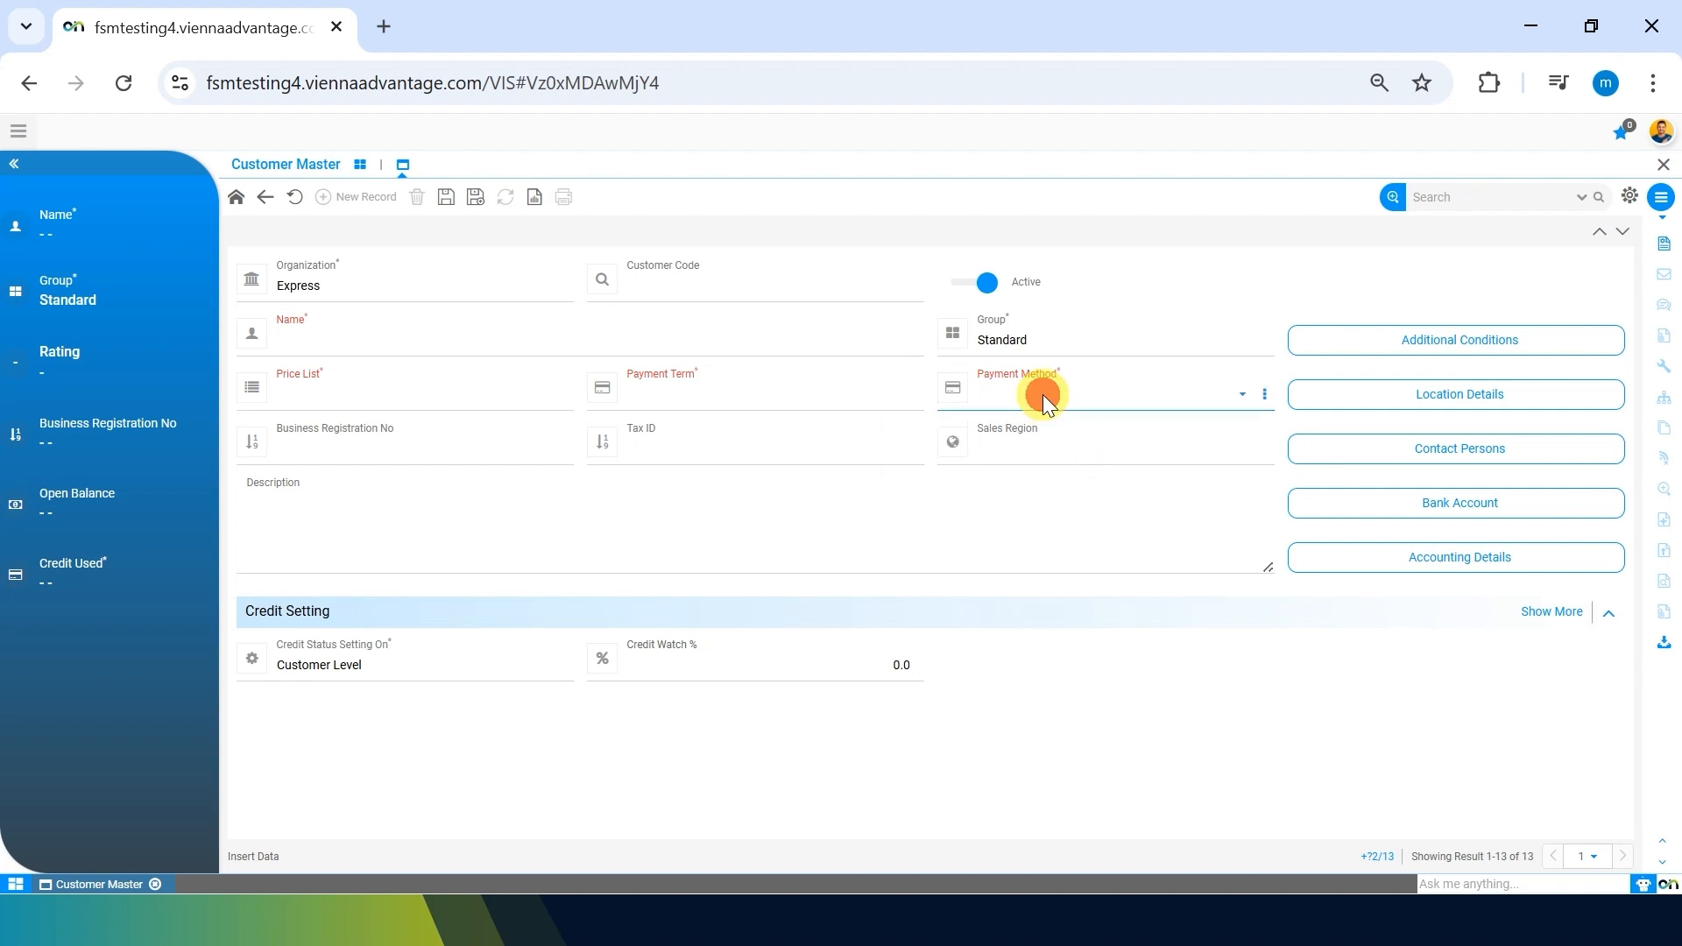
click(1107, 405)
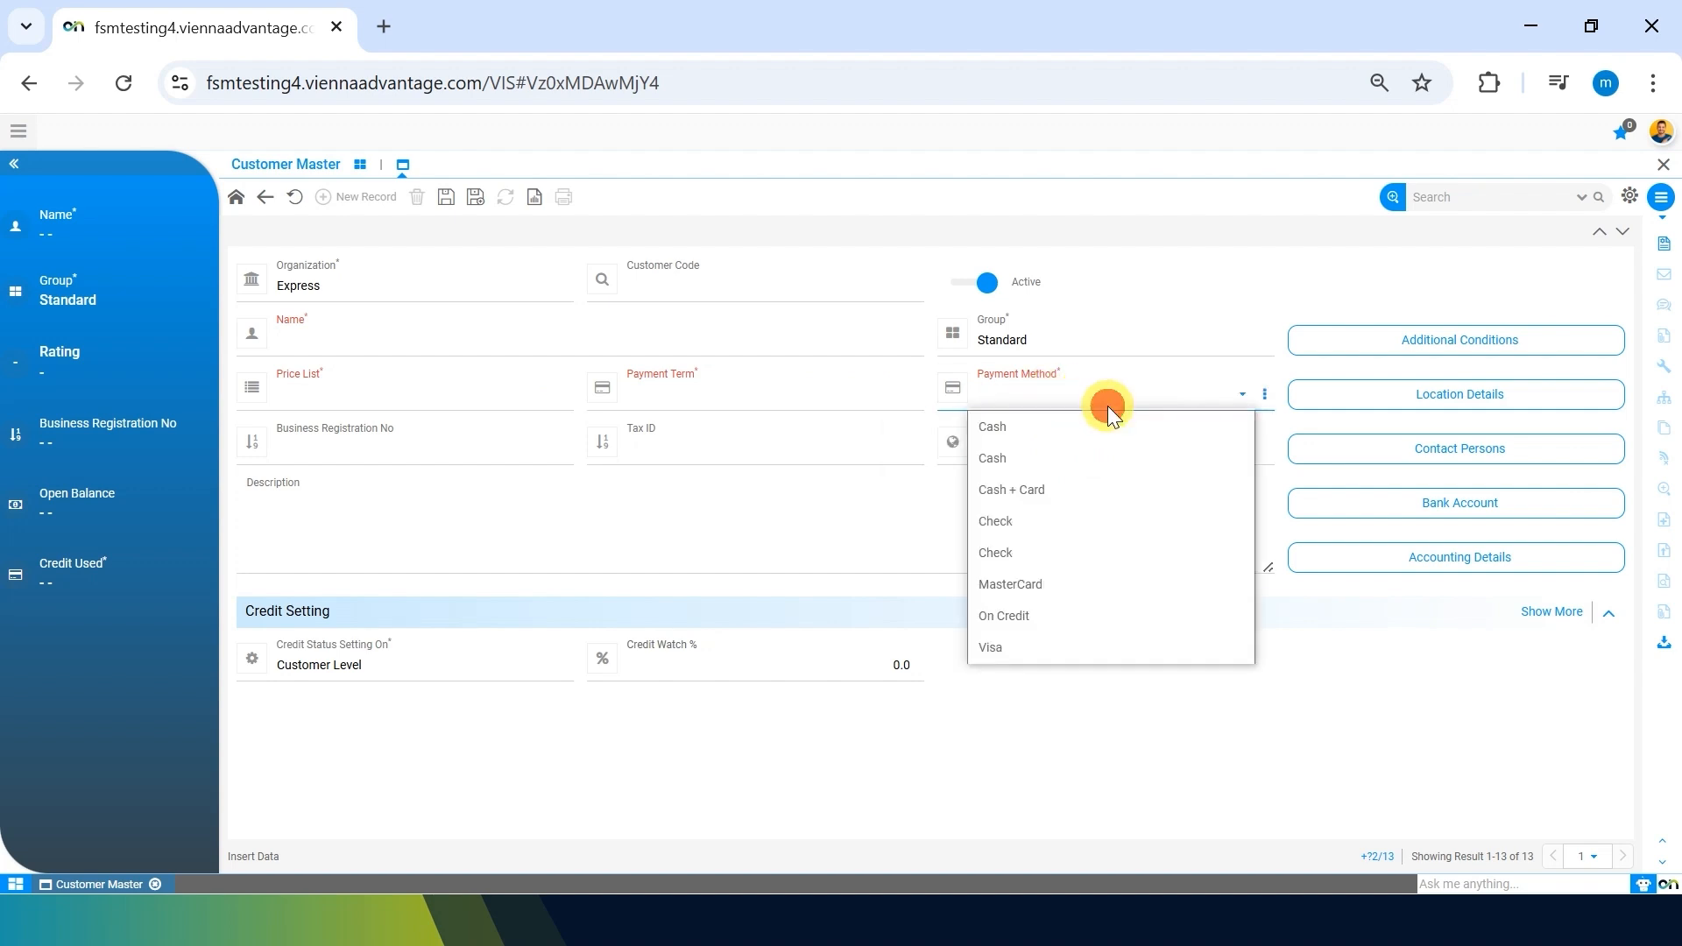
click(1095, 743)
click(1264, 394)
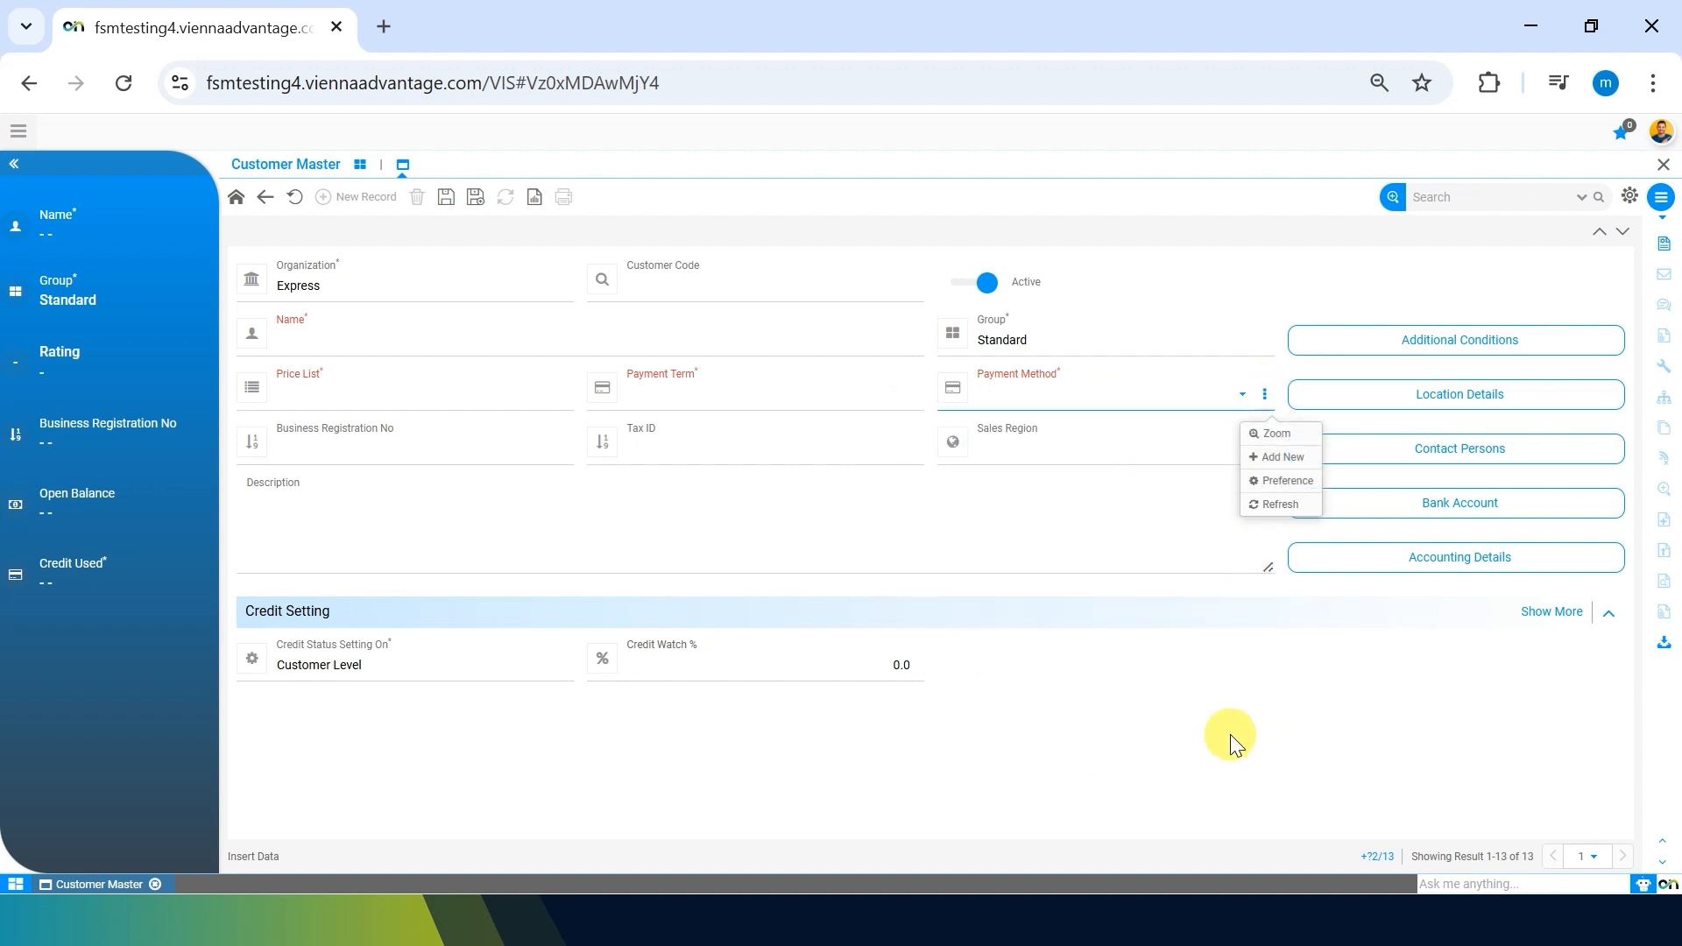
click(1230, 734)
click(1225, 538)
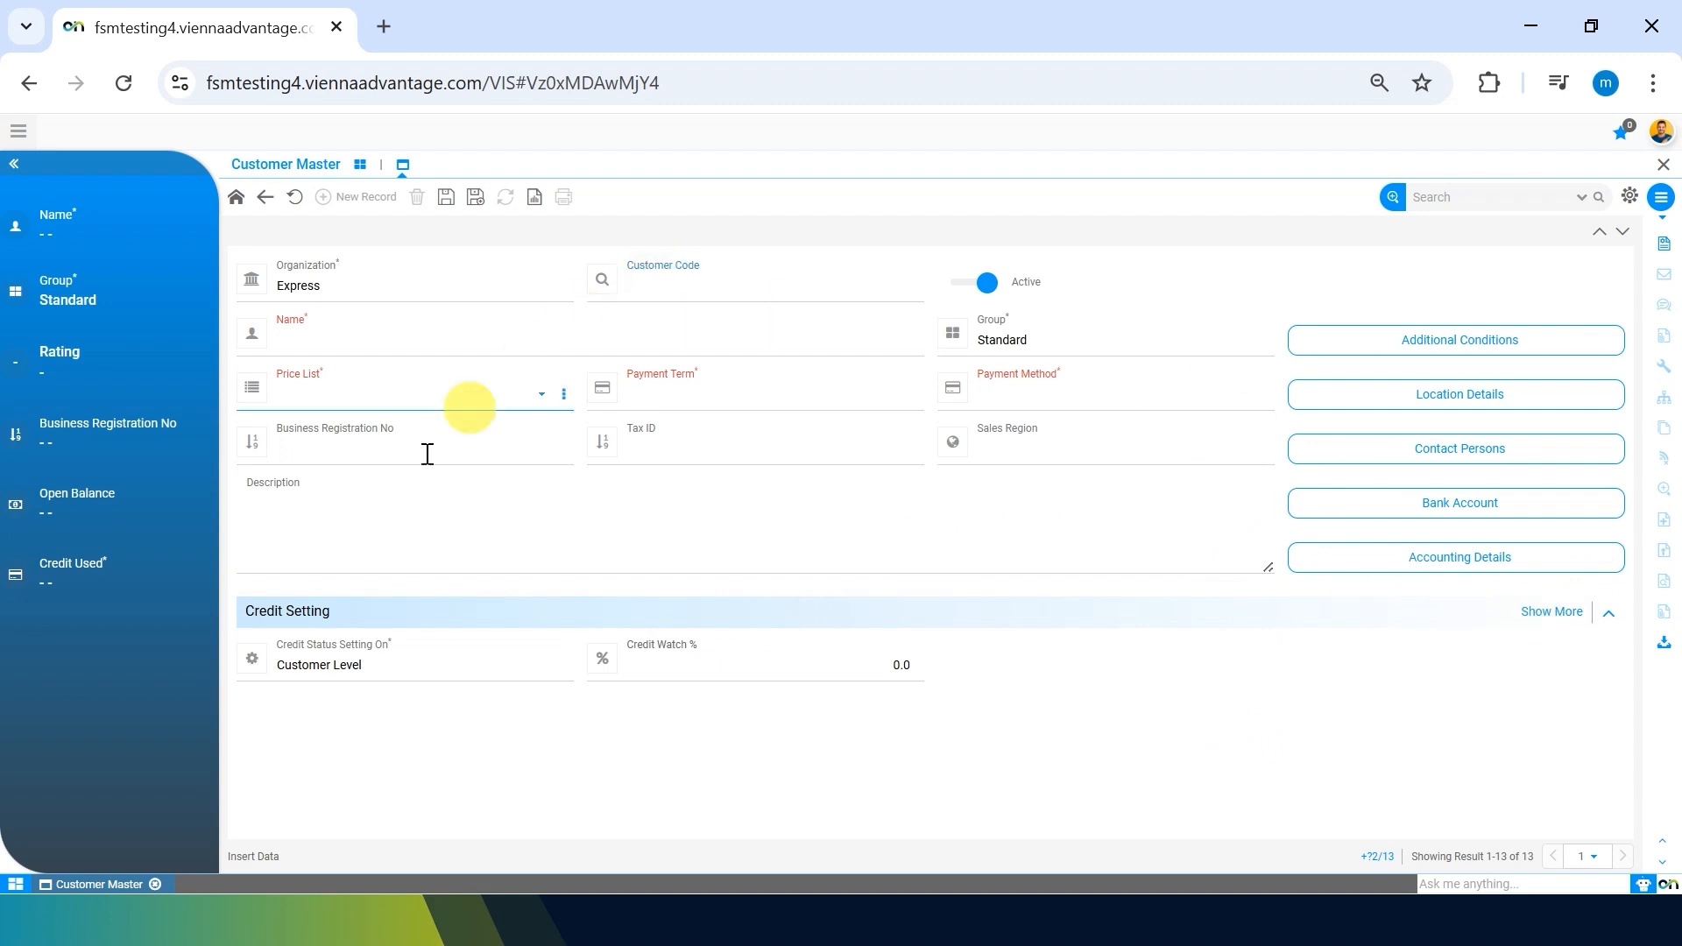
- Check the Sales Region choices and the Tax ID, Business Registration No and Description fields of the new customer
click(1032, 456)
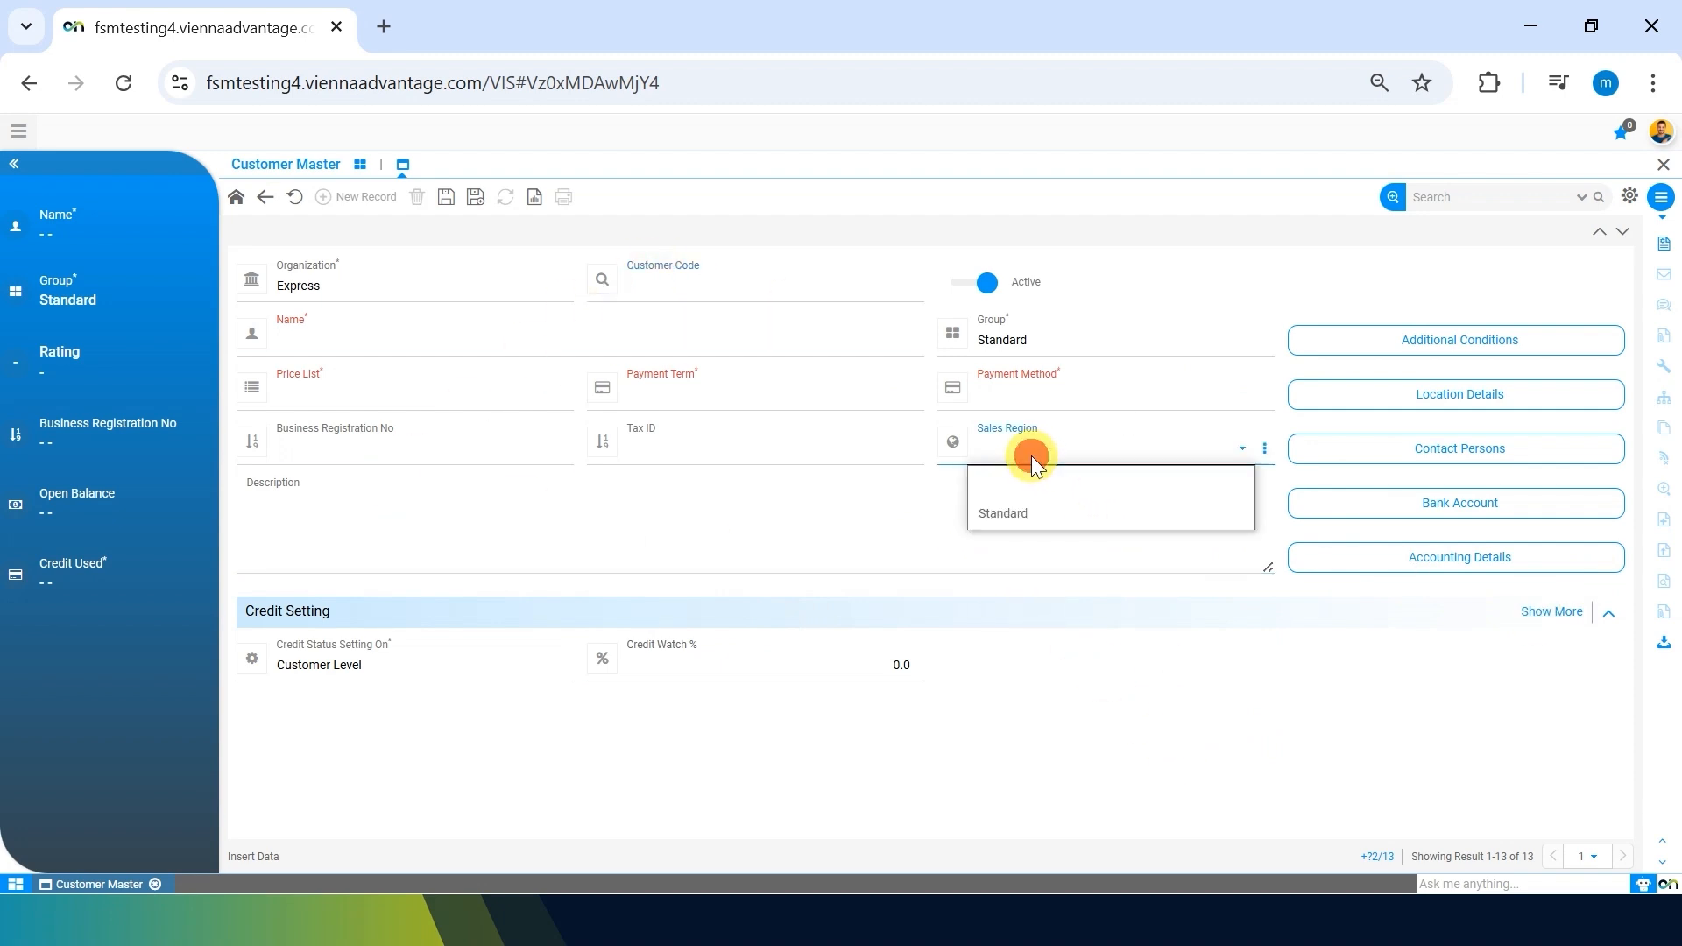
click(707, 455)
click(408, 431)
click(530, 445)
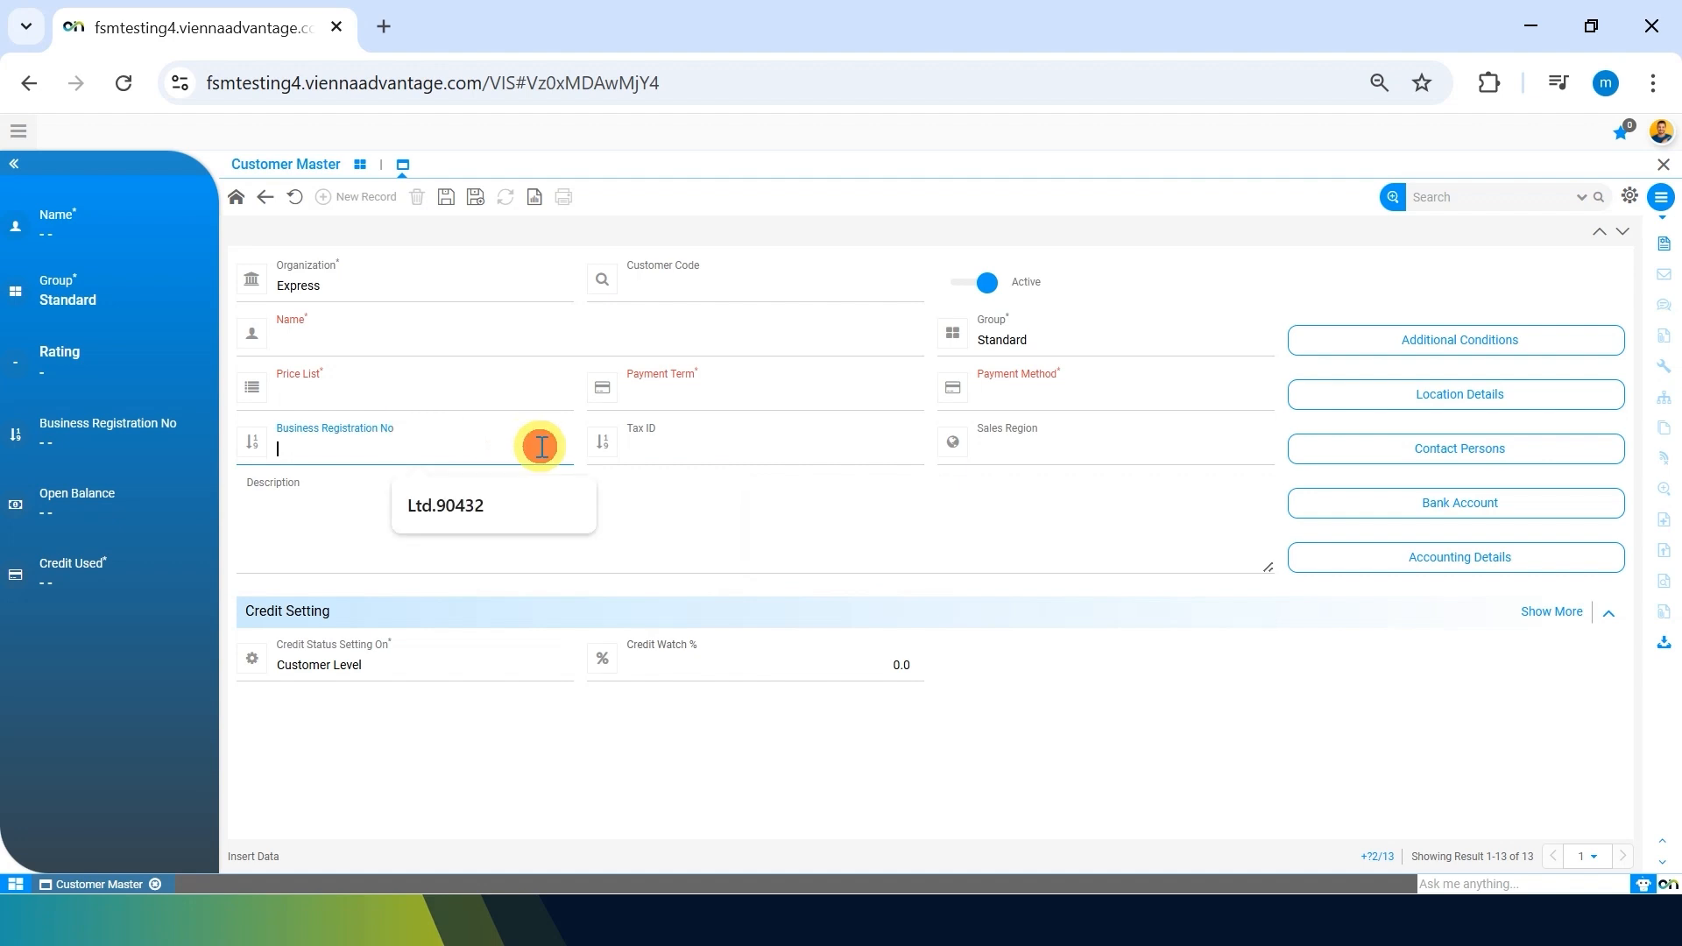
click(713, 551)
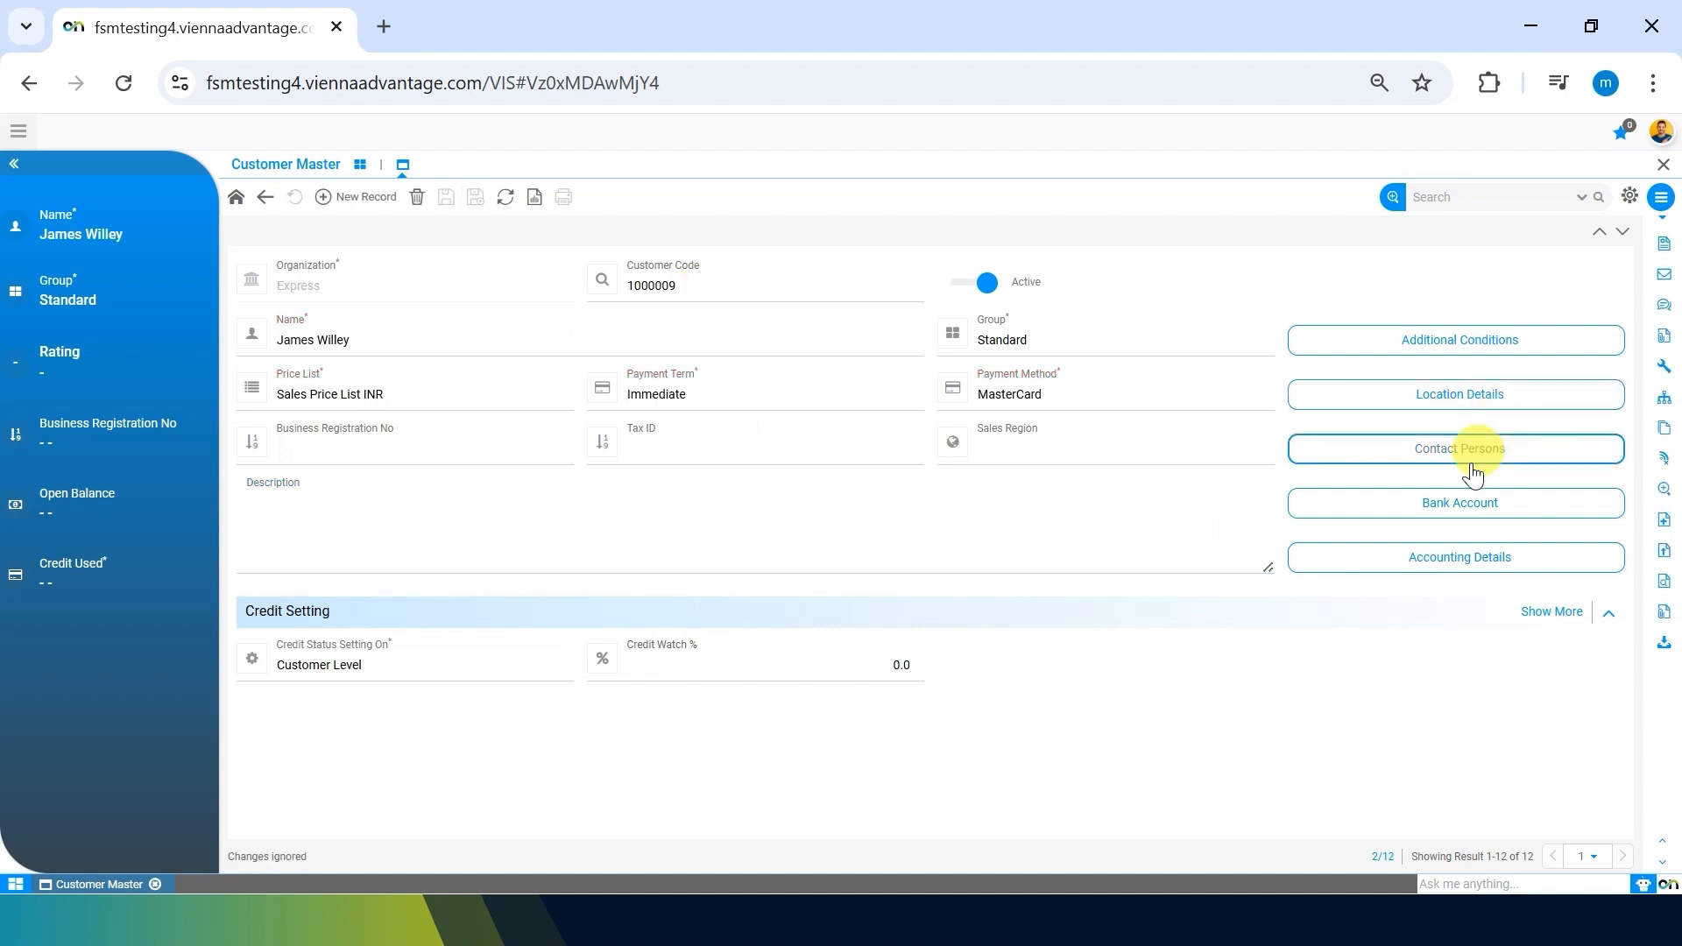
- Open the existing customer's Location Details and view the name and address fields of its location record
click(1547, 394)
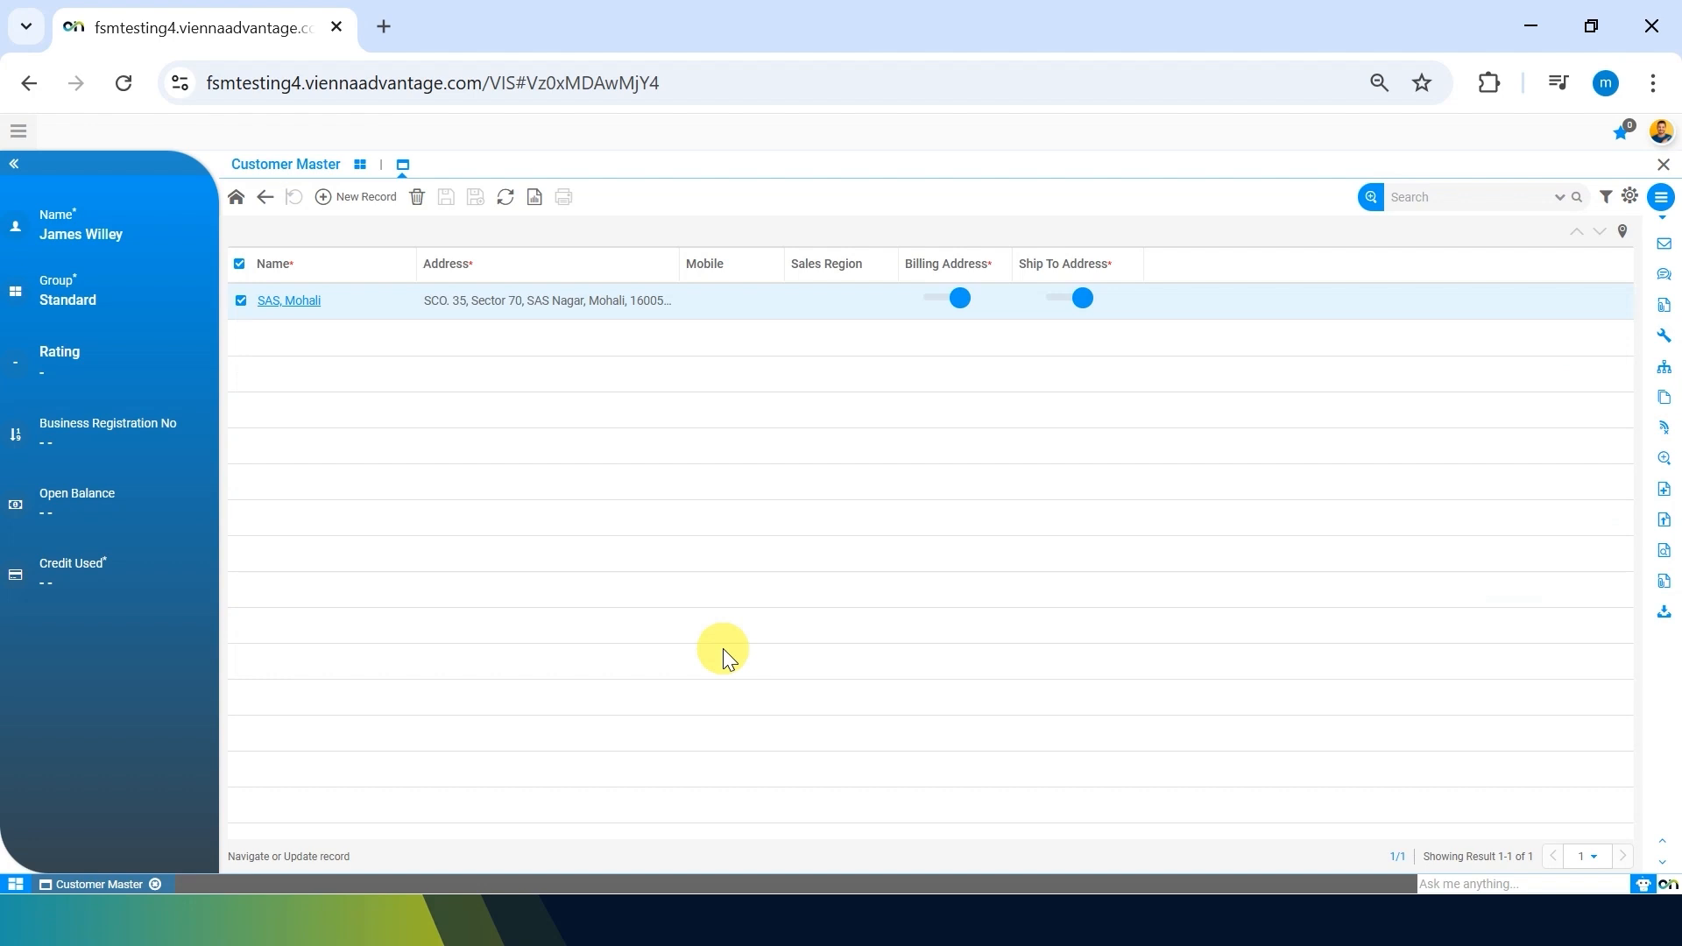
click(293, 302)
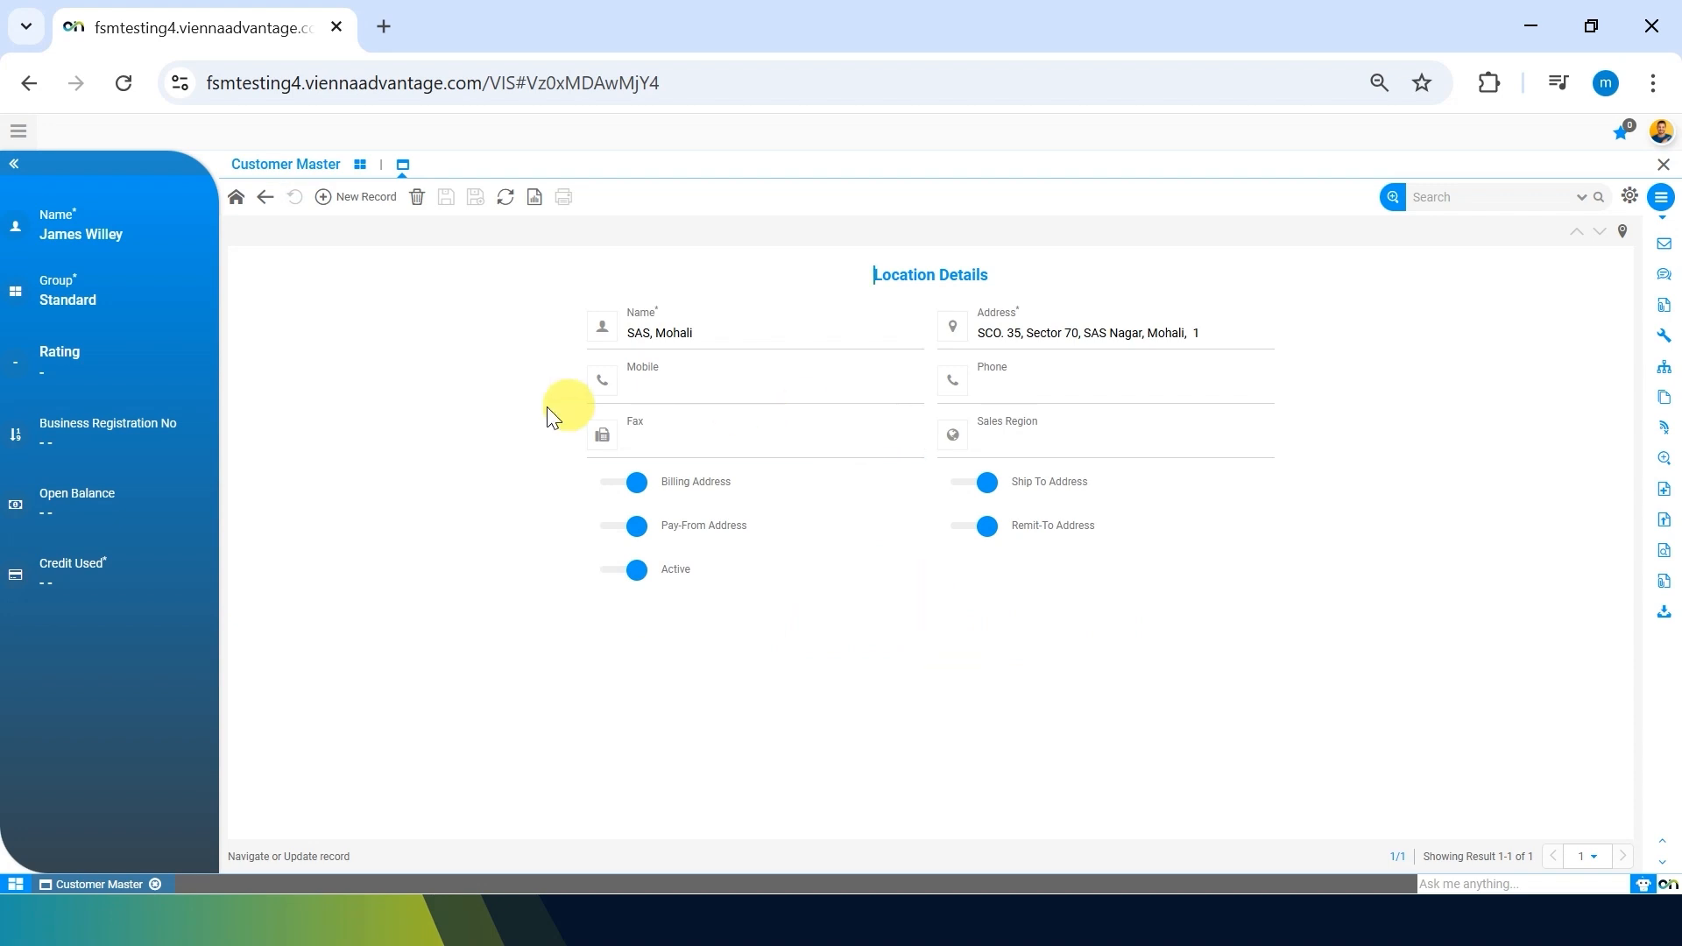
click(638, 333)
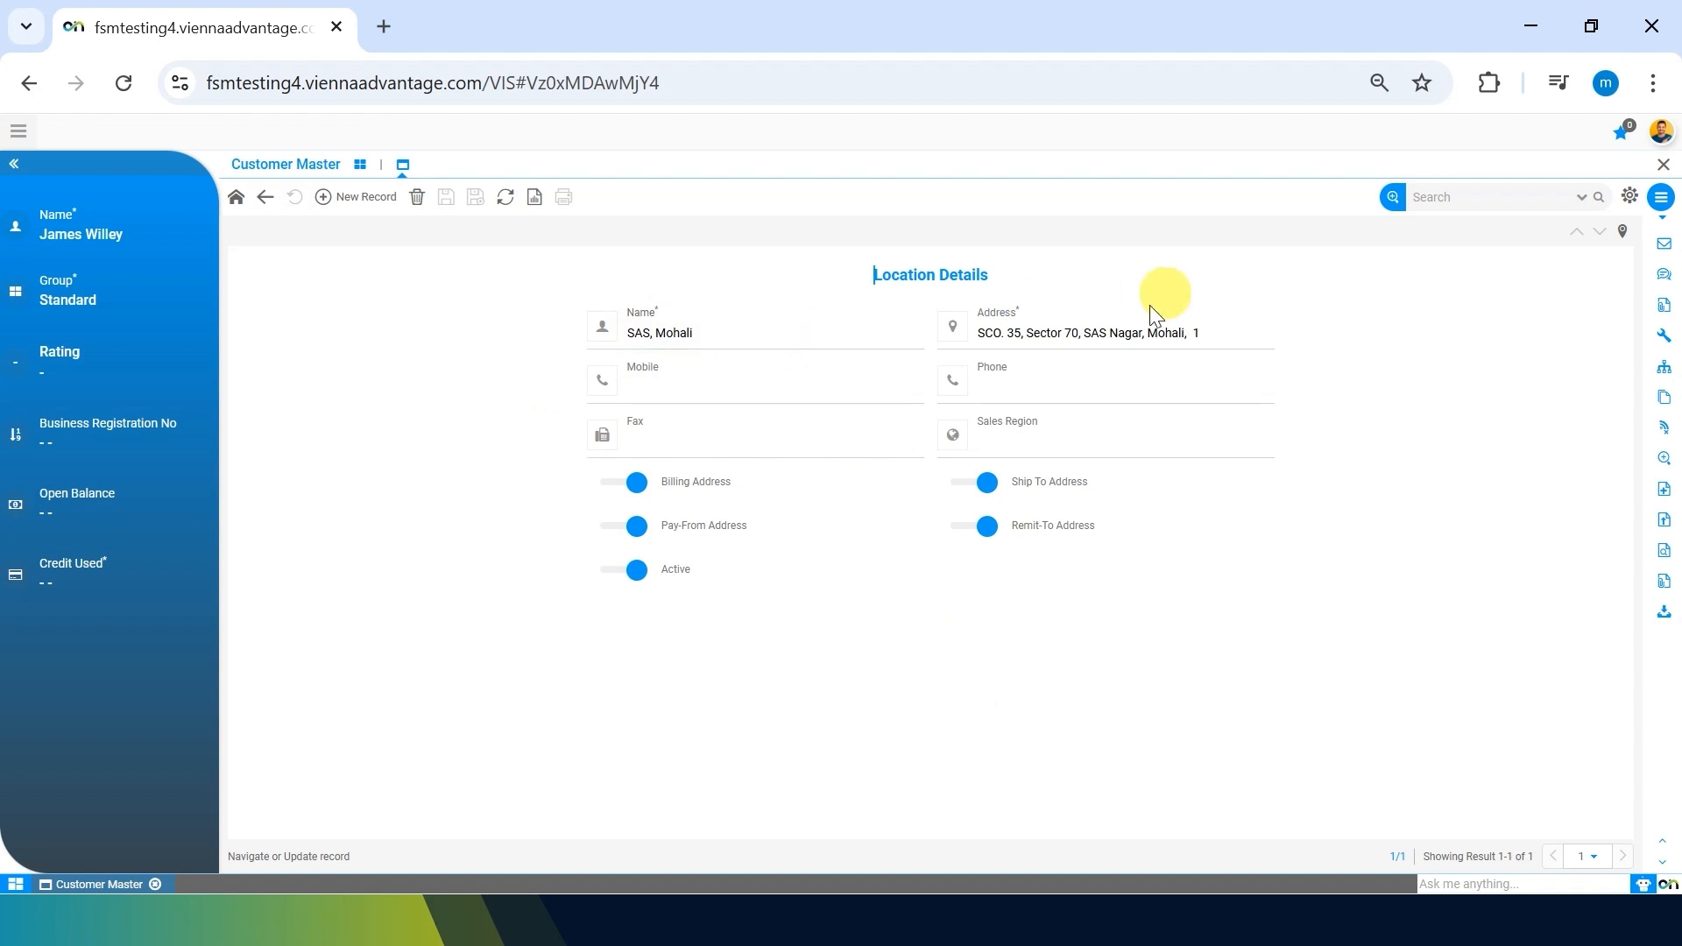
- Review the Mobile, Phone and Sales Region fields and the address-type switches of the customer's location record
click(760, 398)
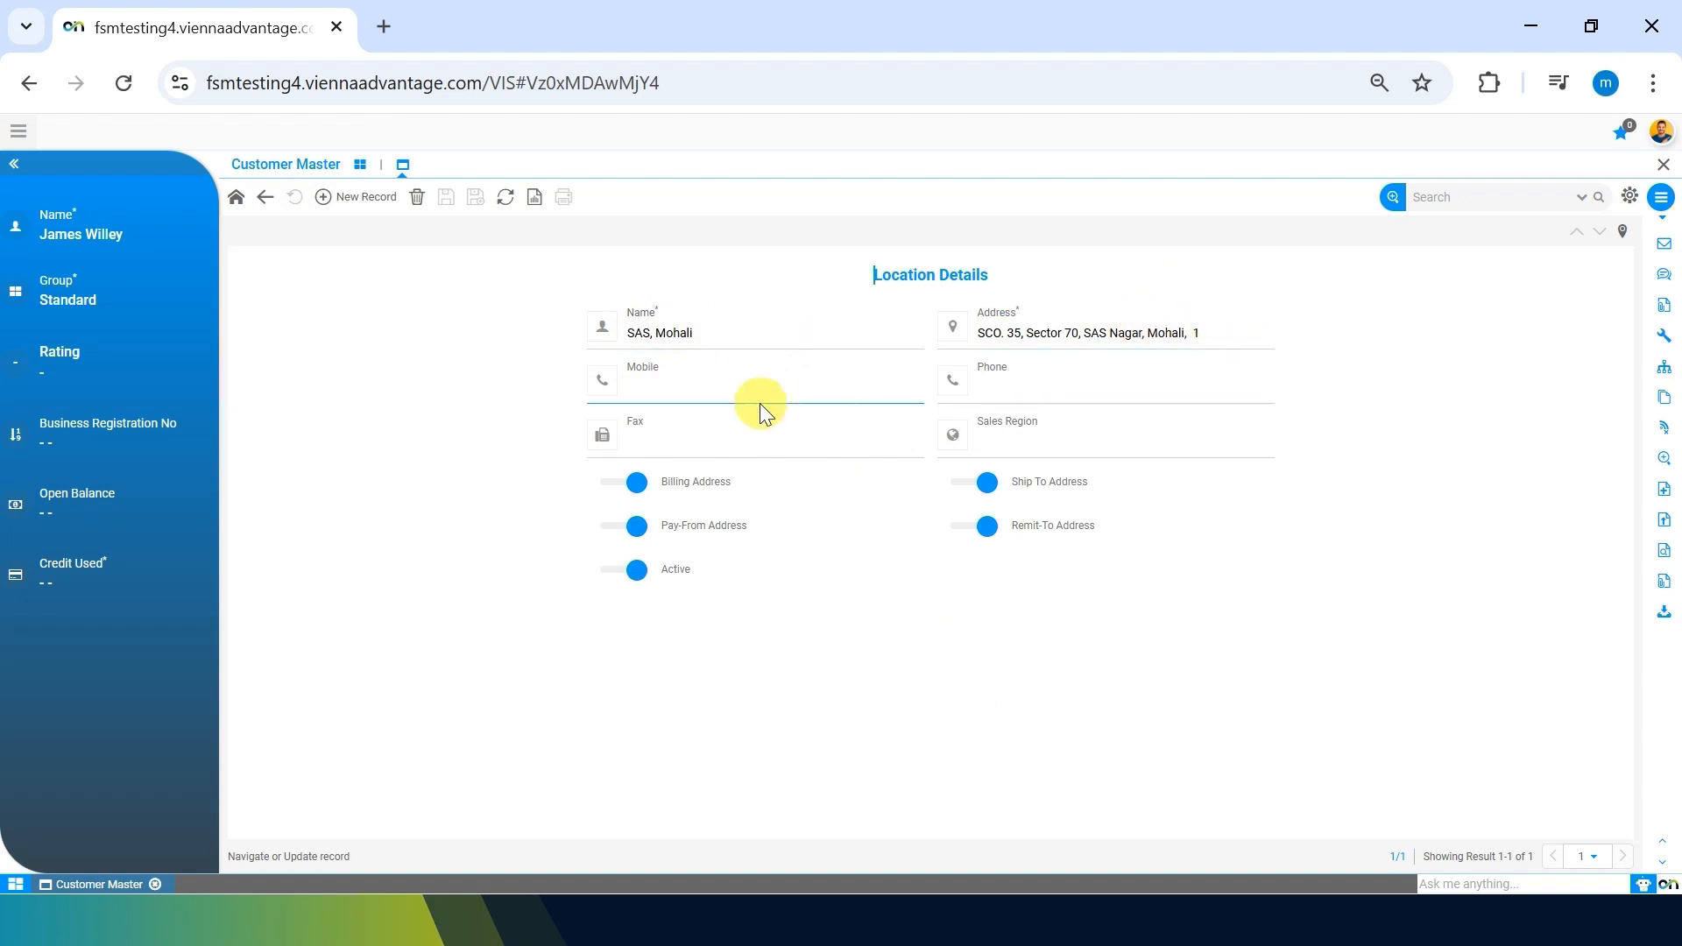
click(976, 387)
click(1016, 390)
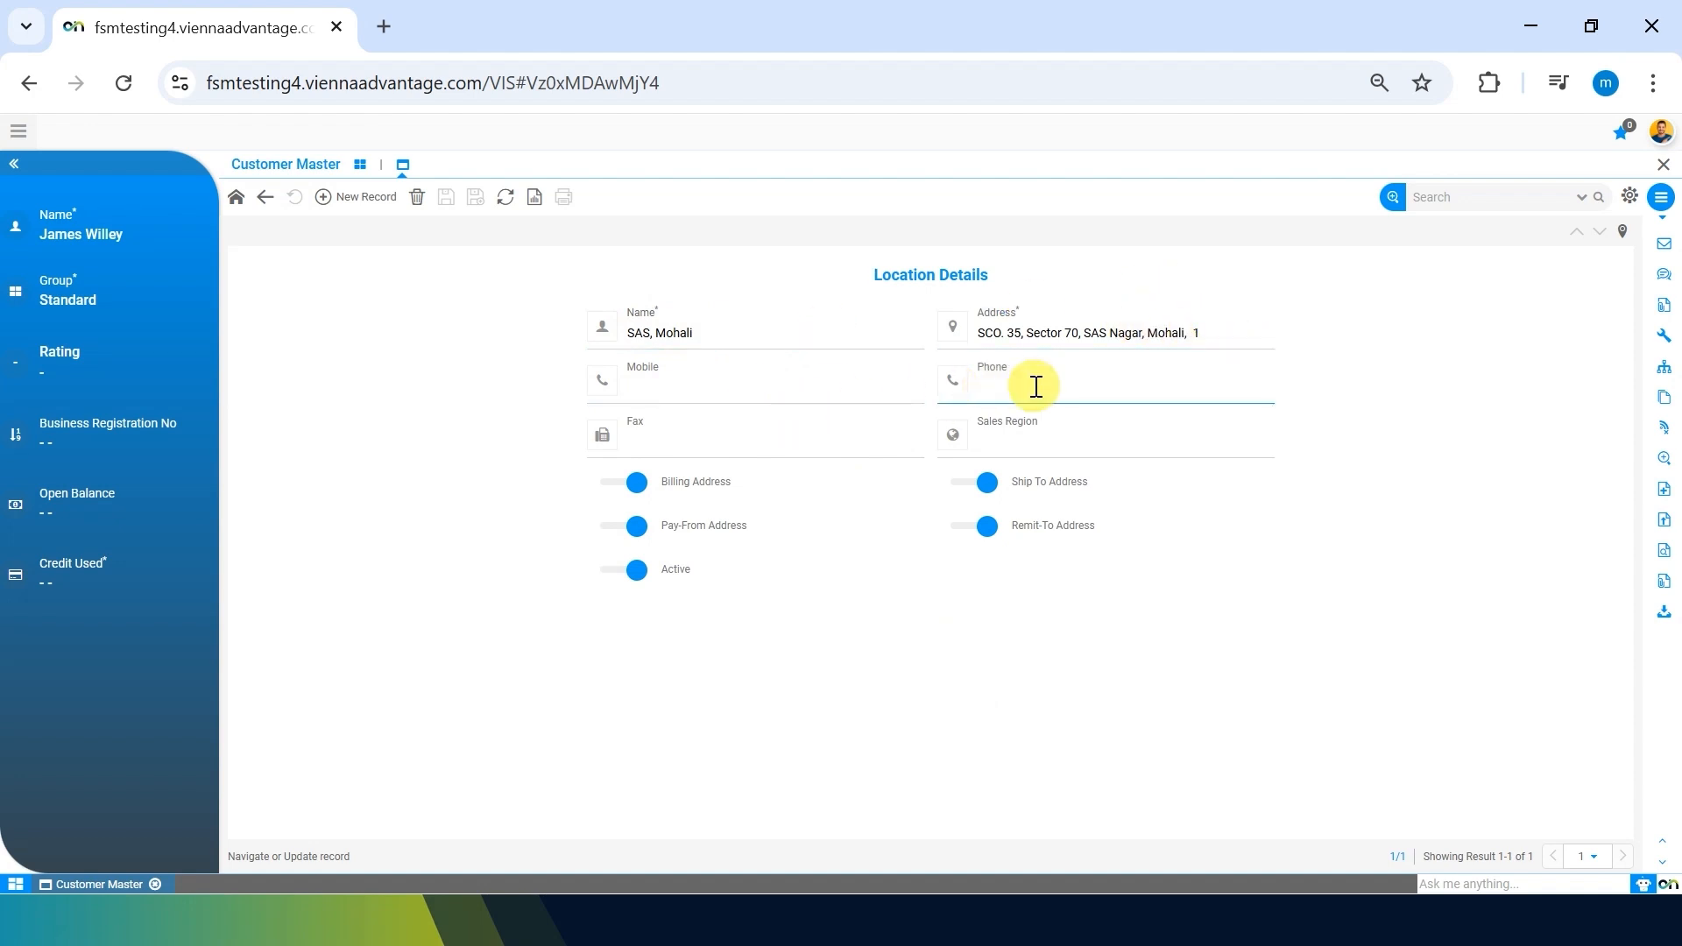
click(1045, 441)
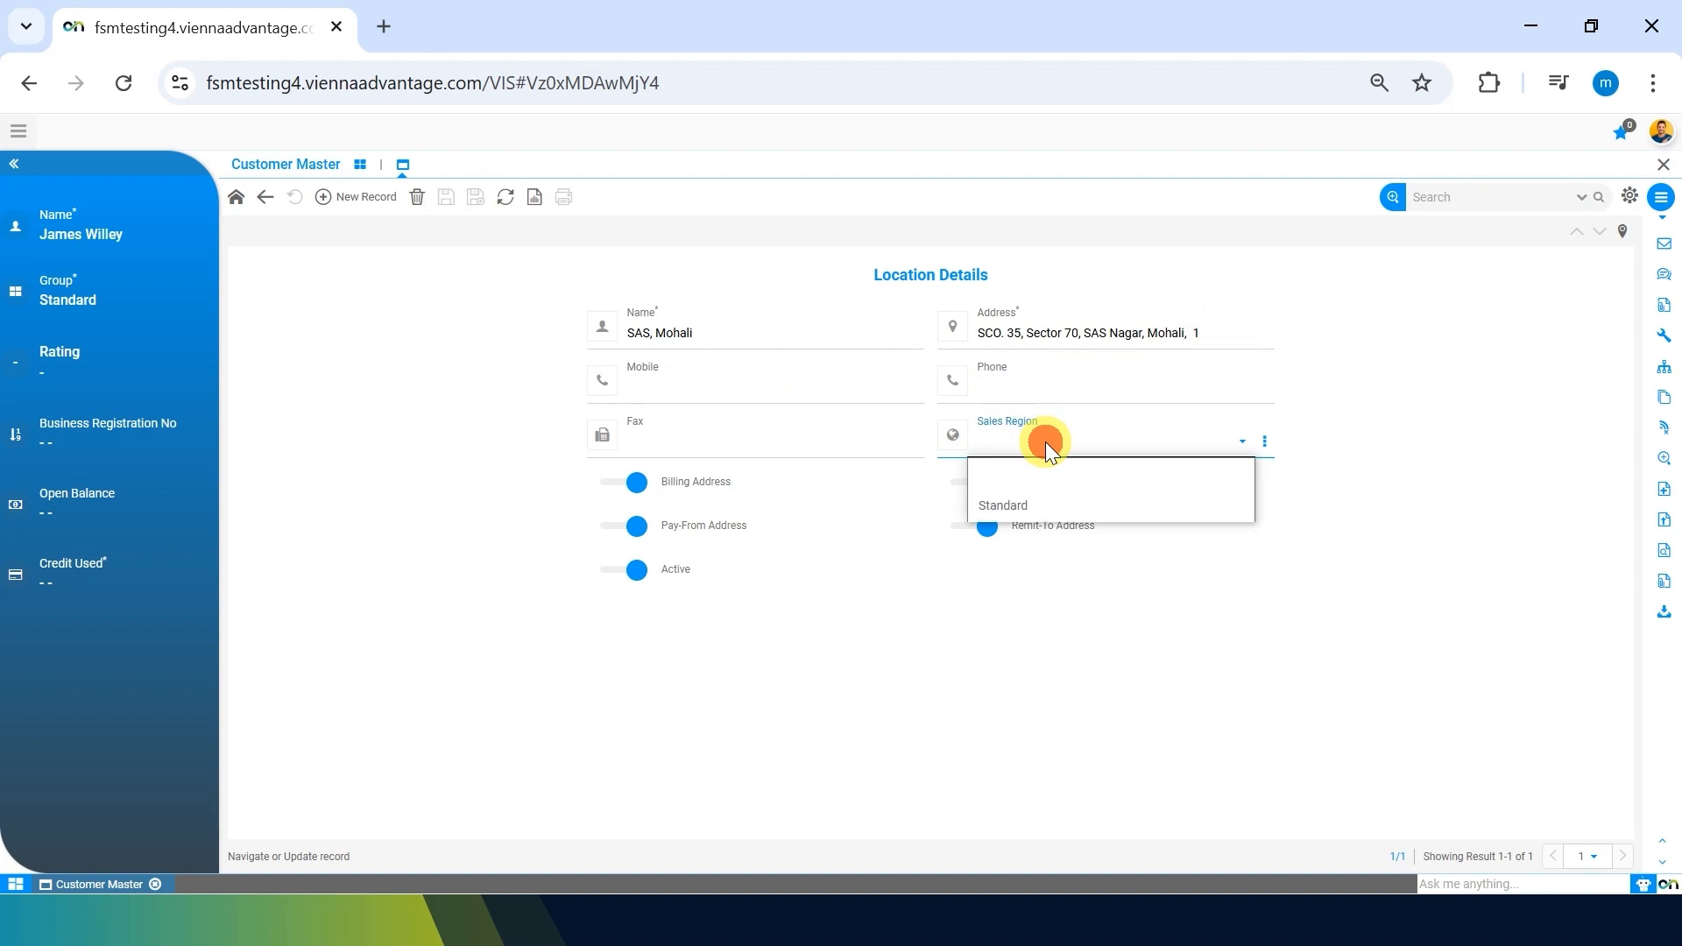
click(1018, 718)
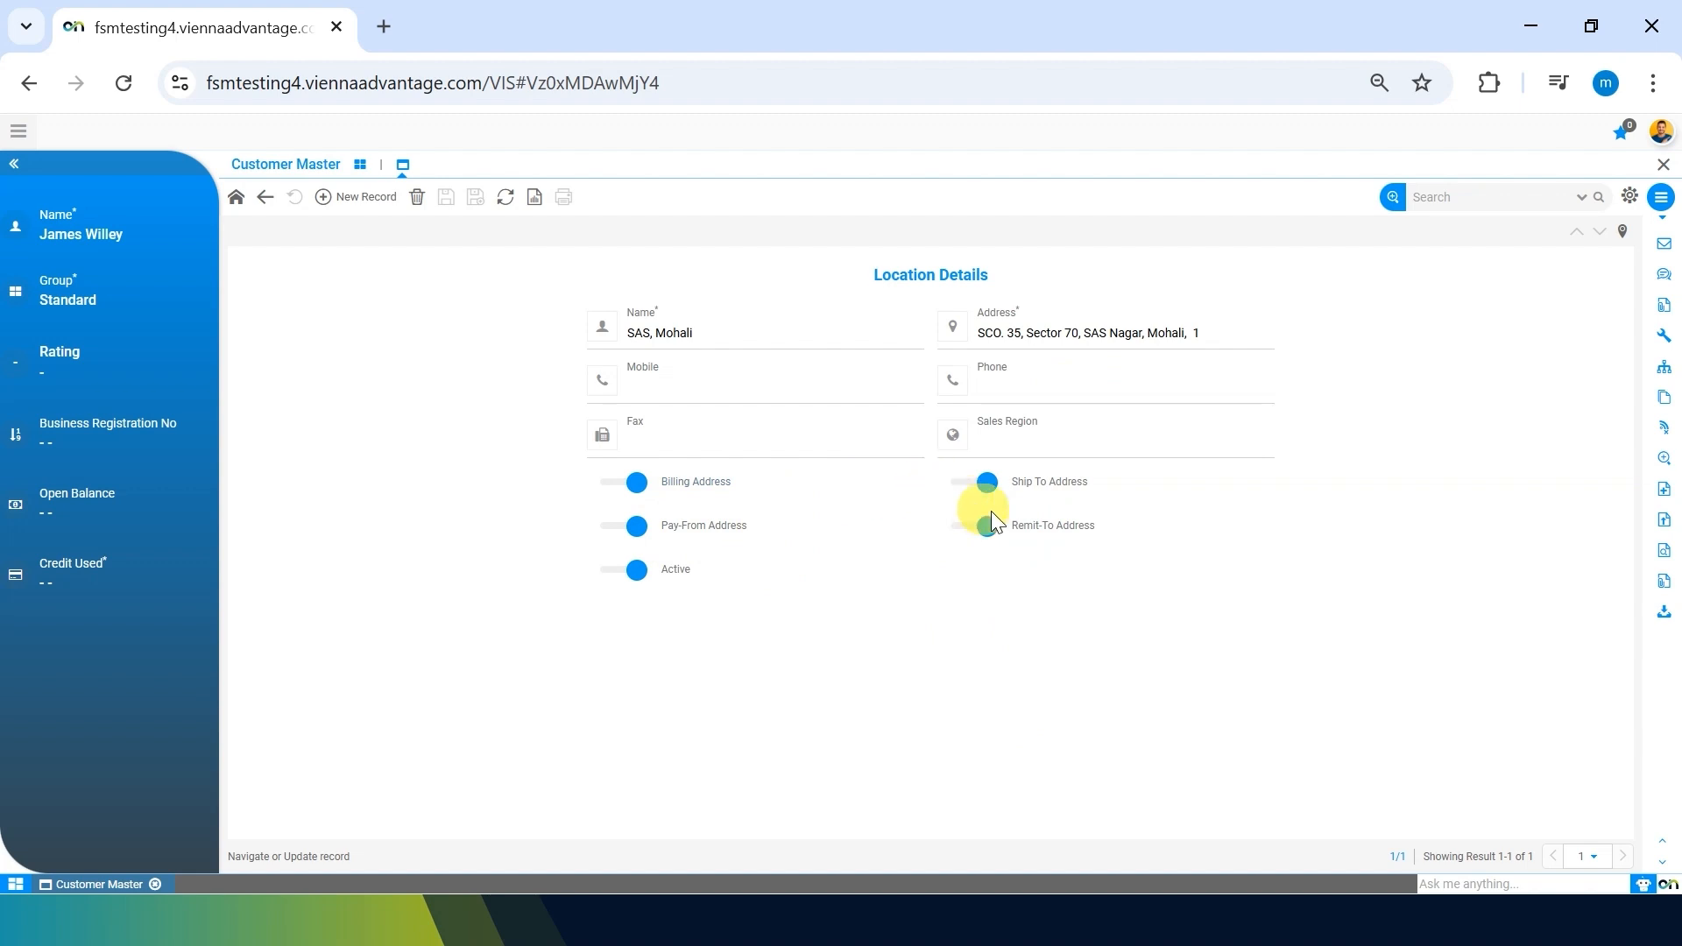
click(645, 539)
- Leave the location details and start a new contact record under the customer's Contact Persons
click(268, 201)
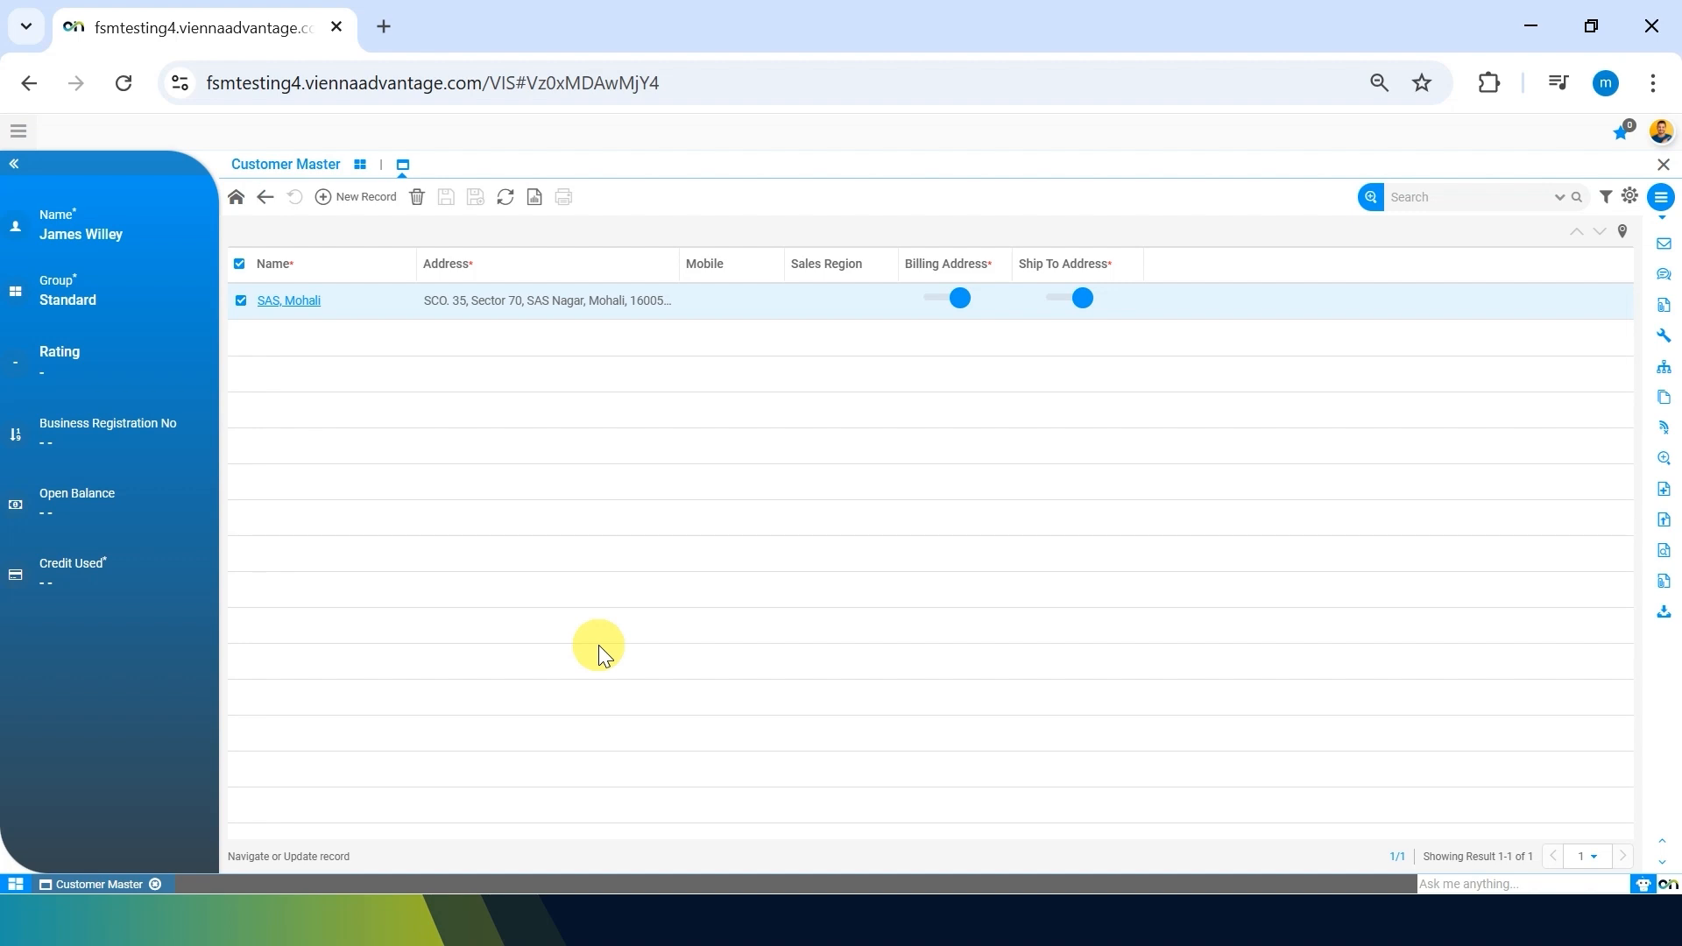
click(265, 200)
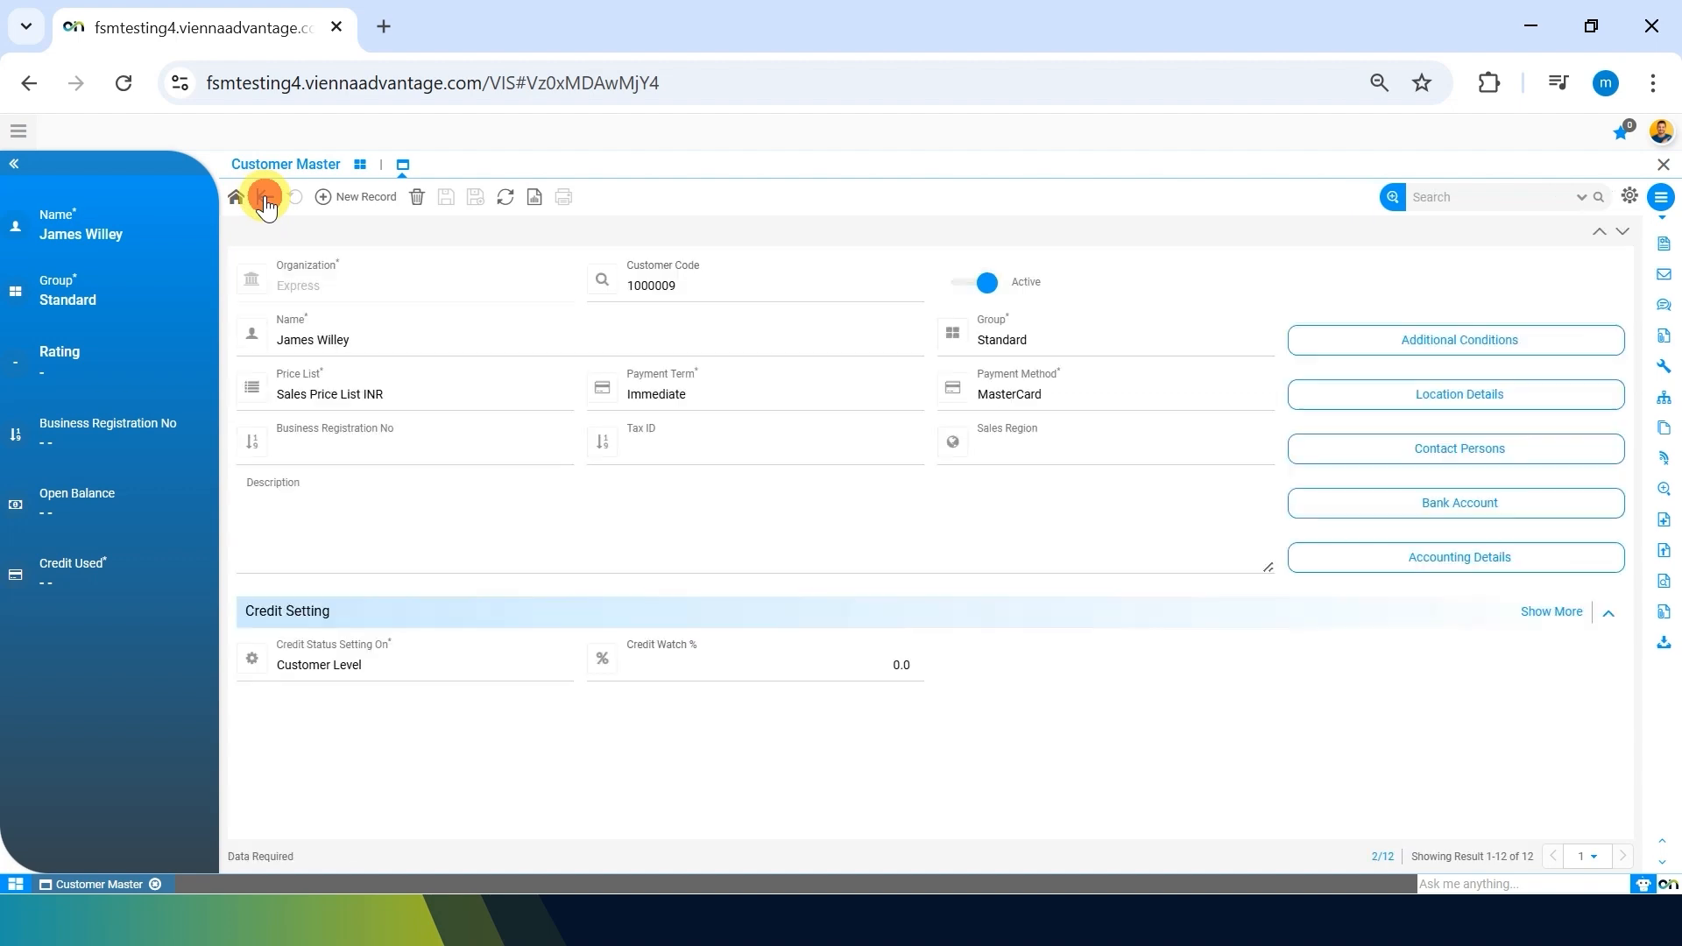
click(1478, 446)
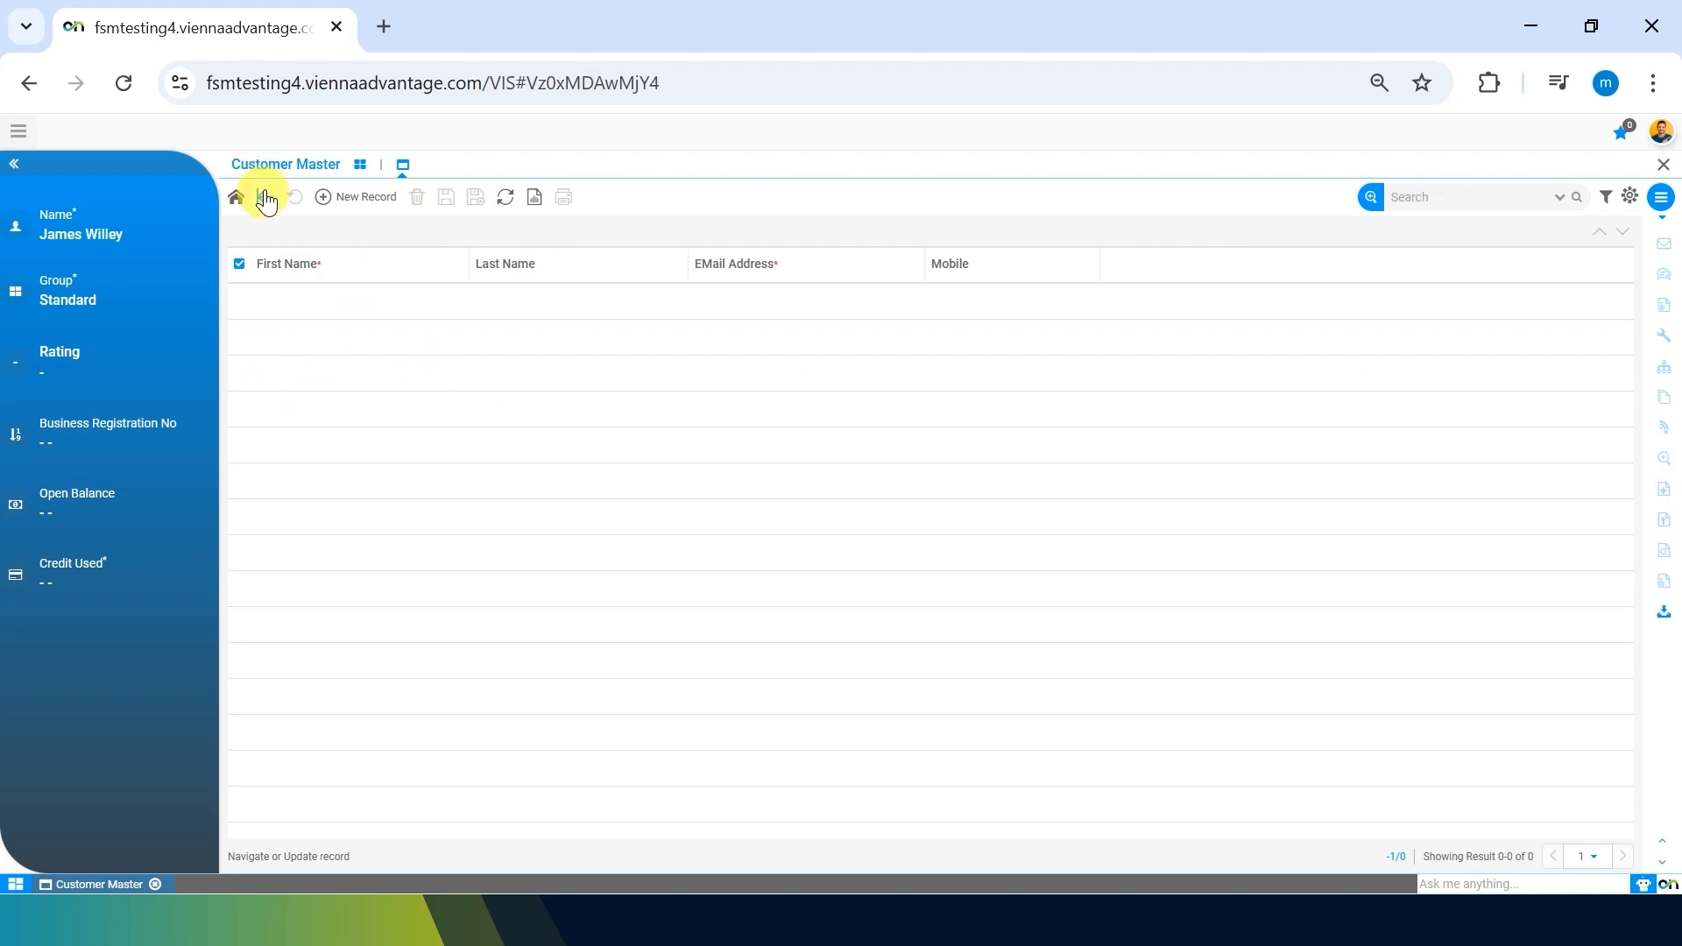
click(359, 204)
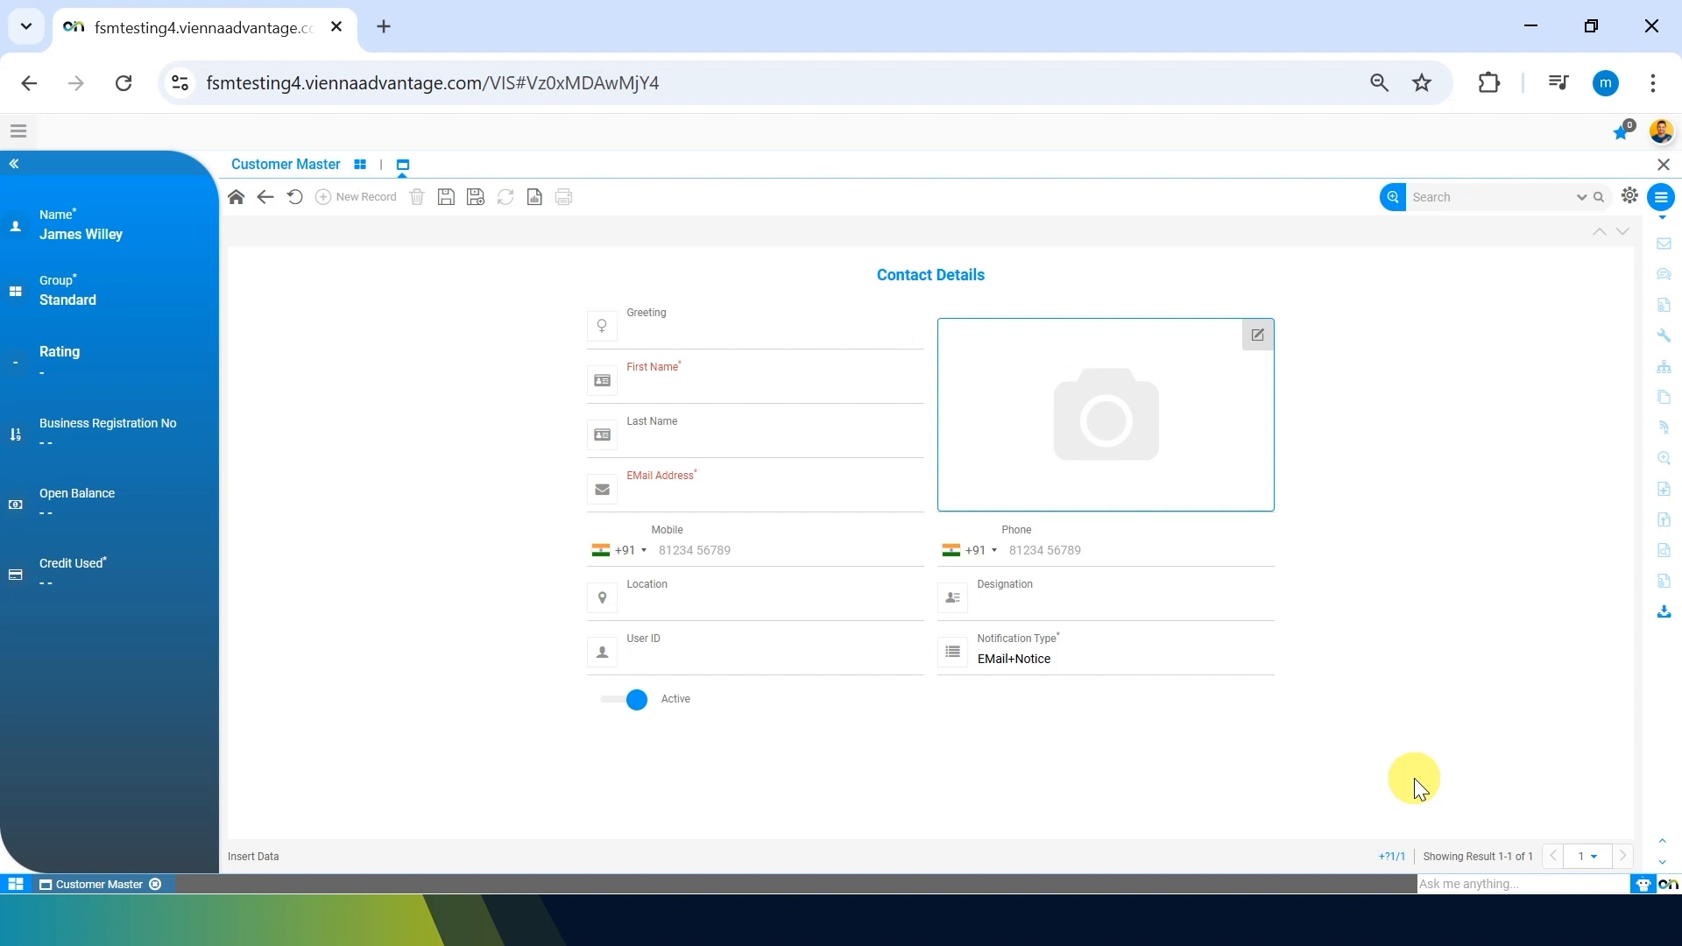
- Review the new contact's Greeting, name and EMail Address fields, and discard the record to return to the customer
click(743, 335)
click(503, 477)
click(890, 377)
click(679, 491)
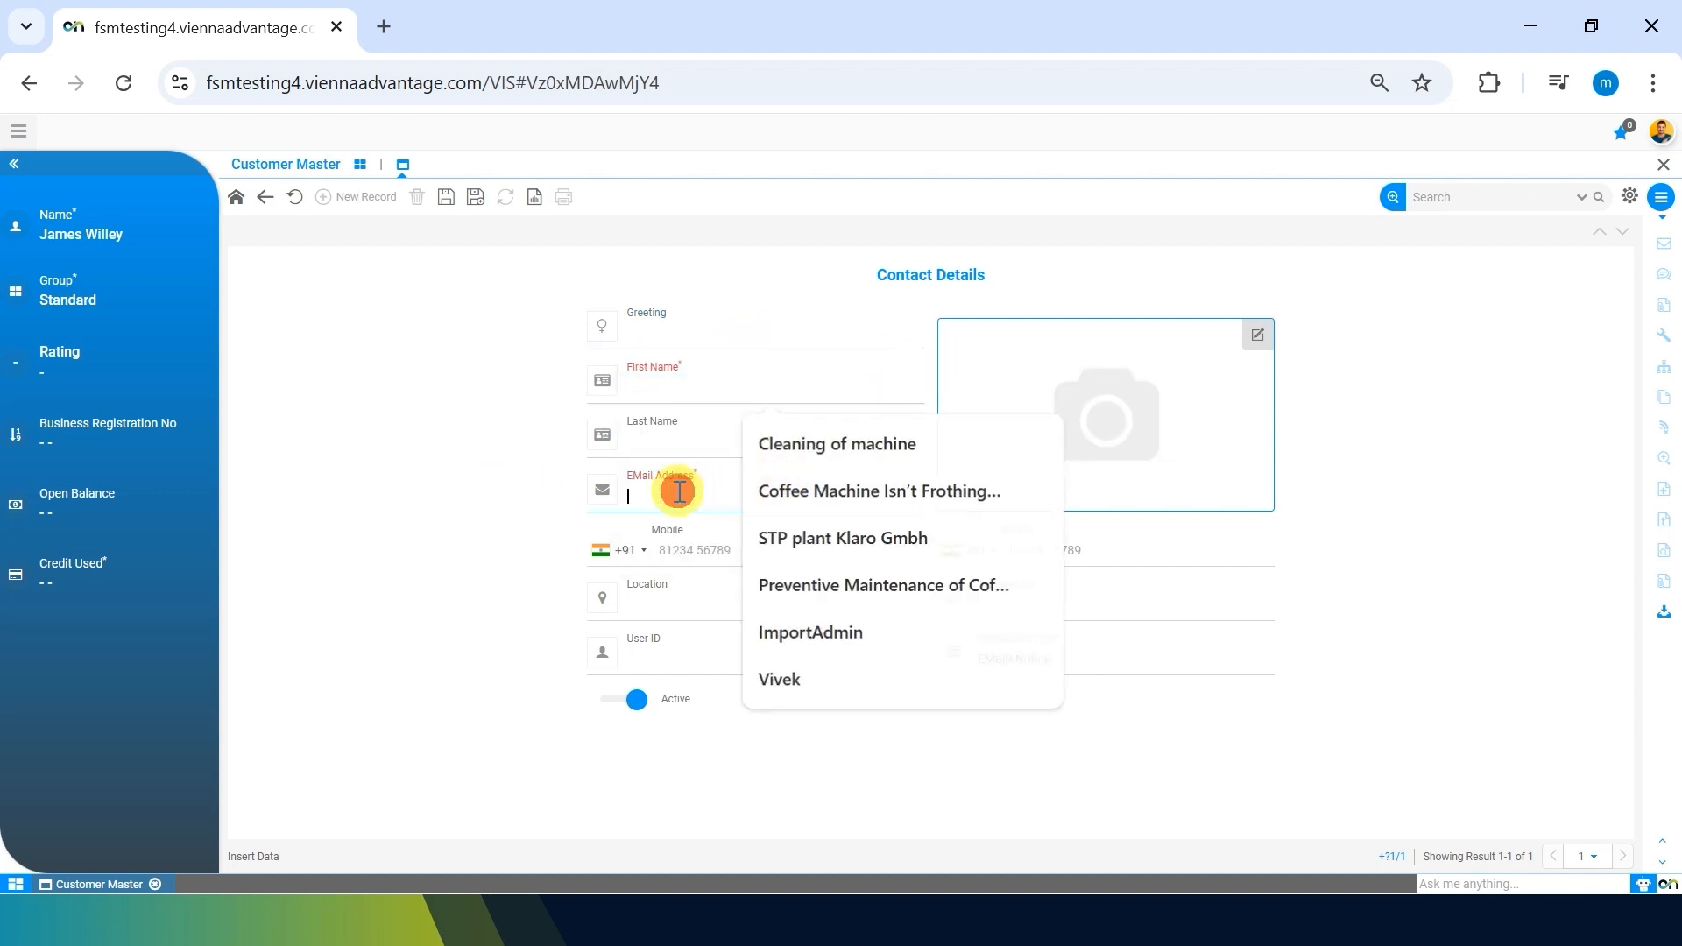
click(570, 808)
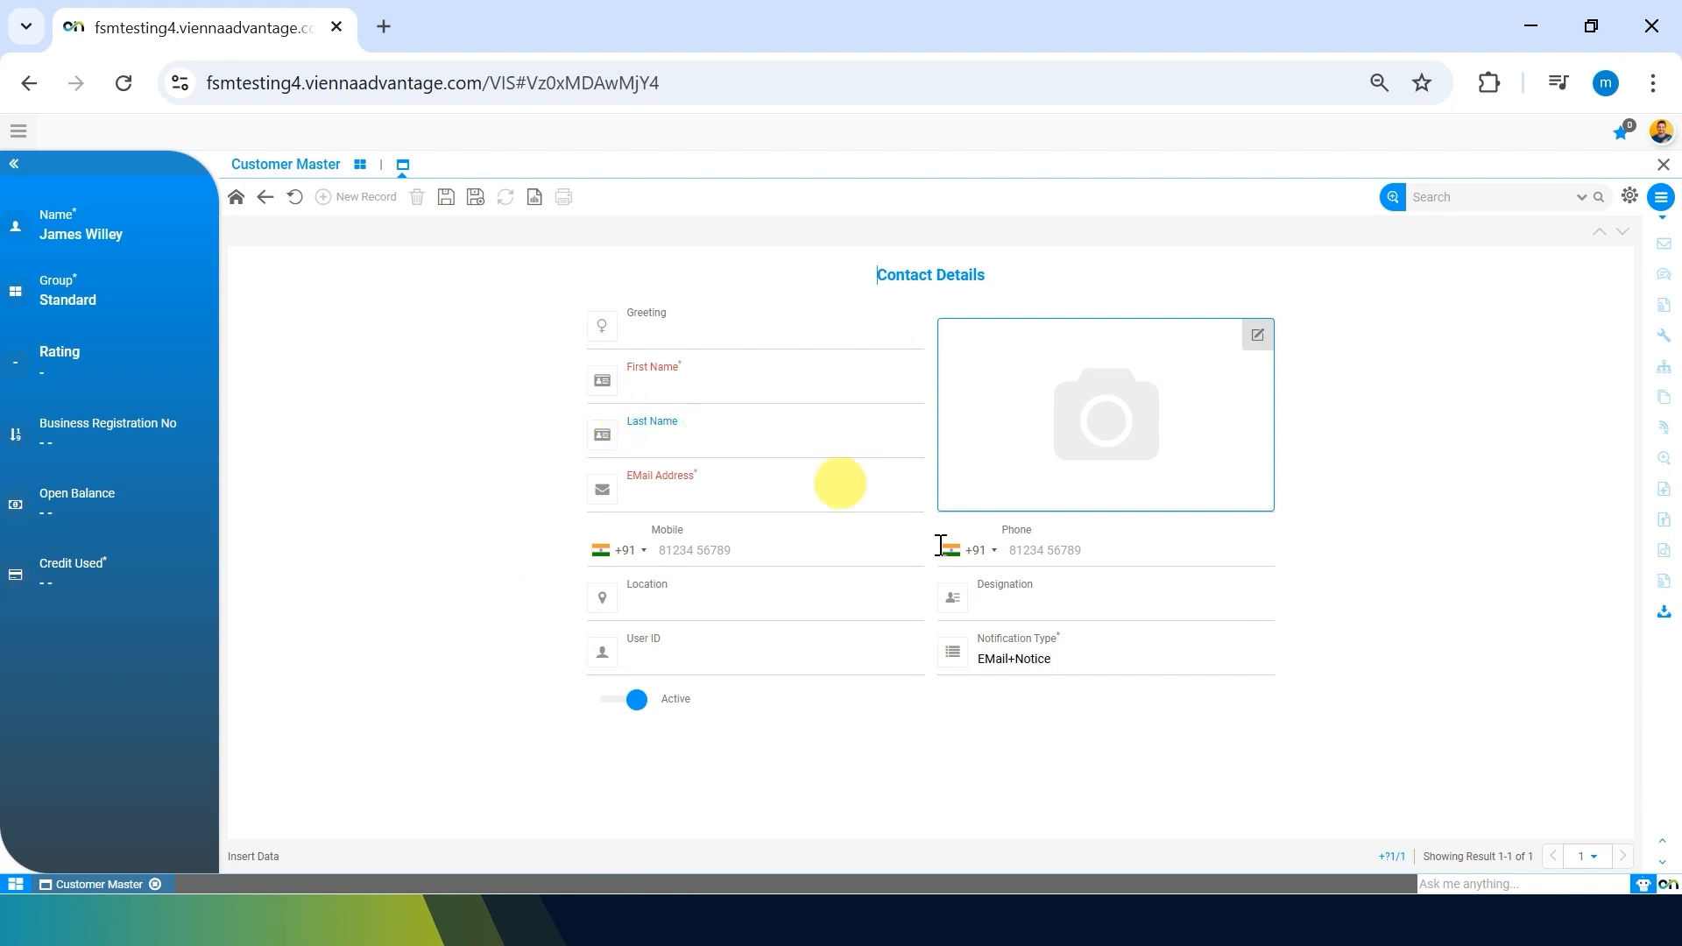
click(293, 200)
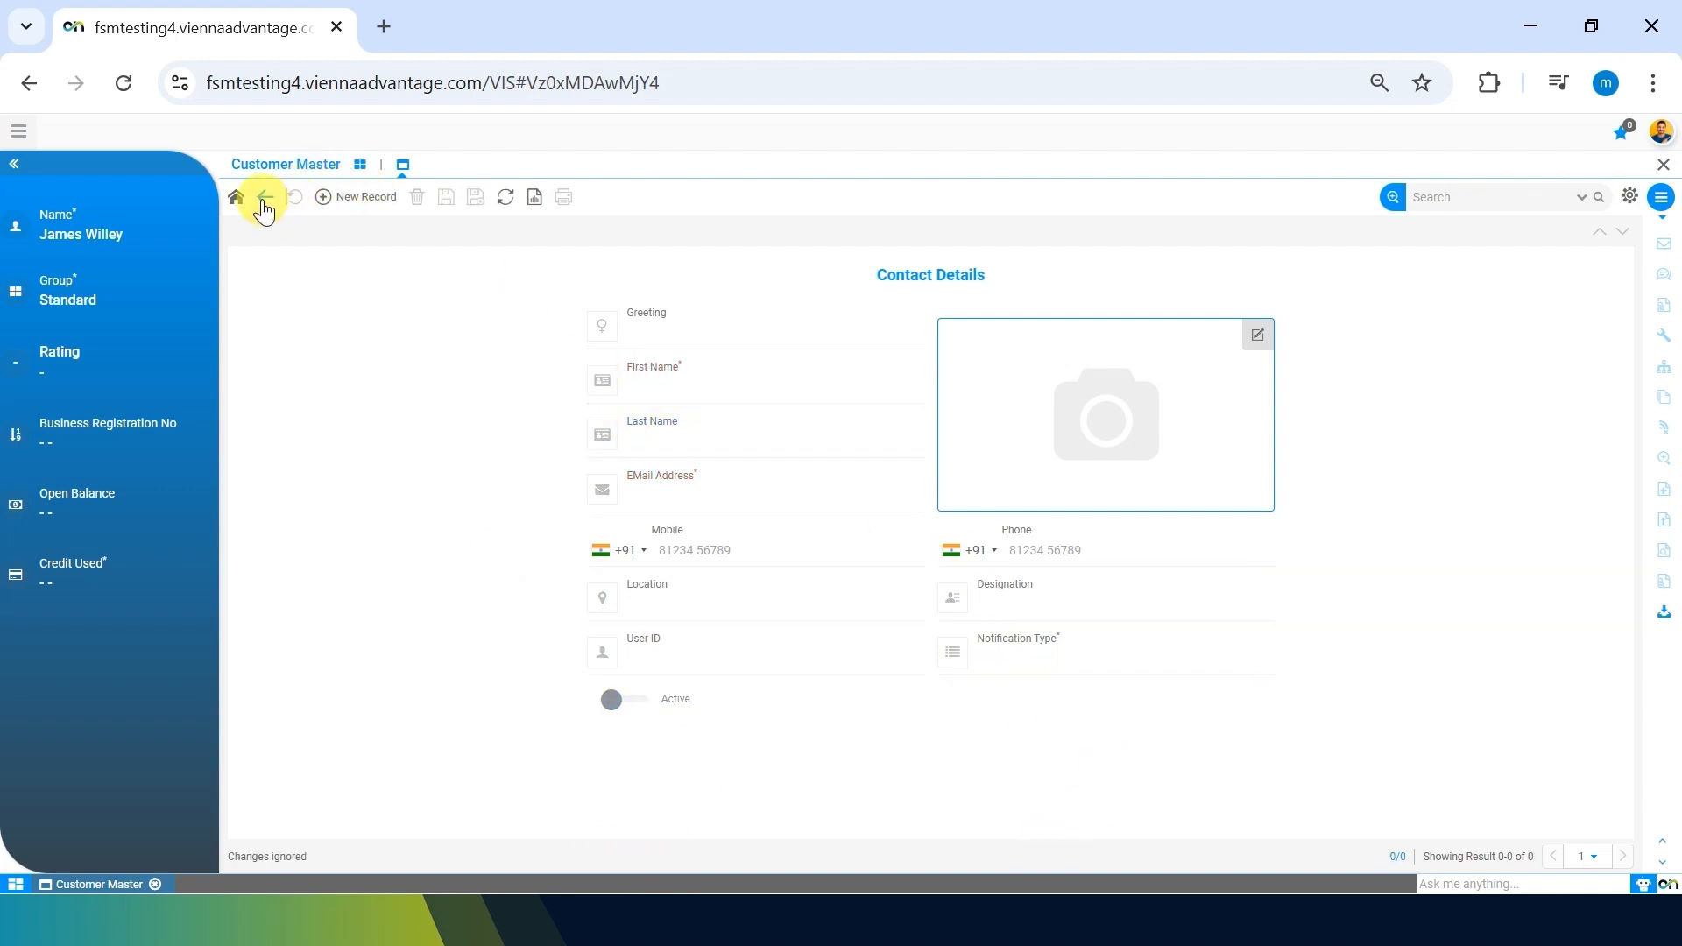
click(263, 200)
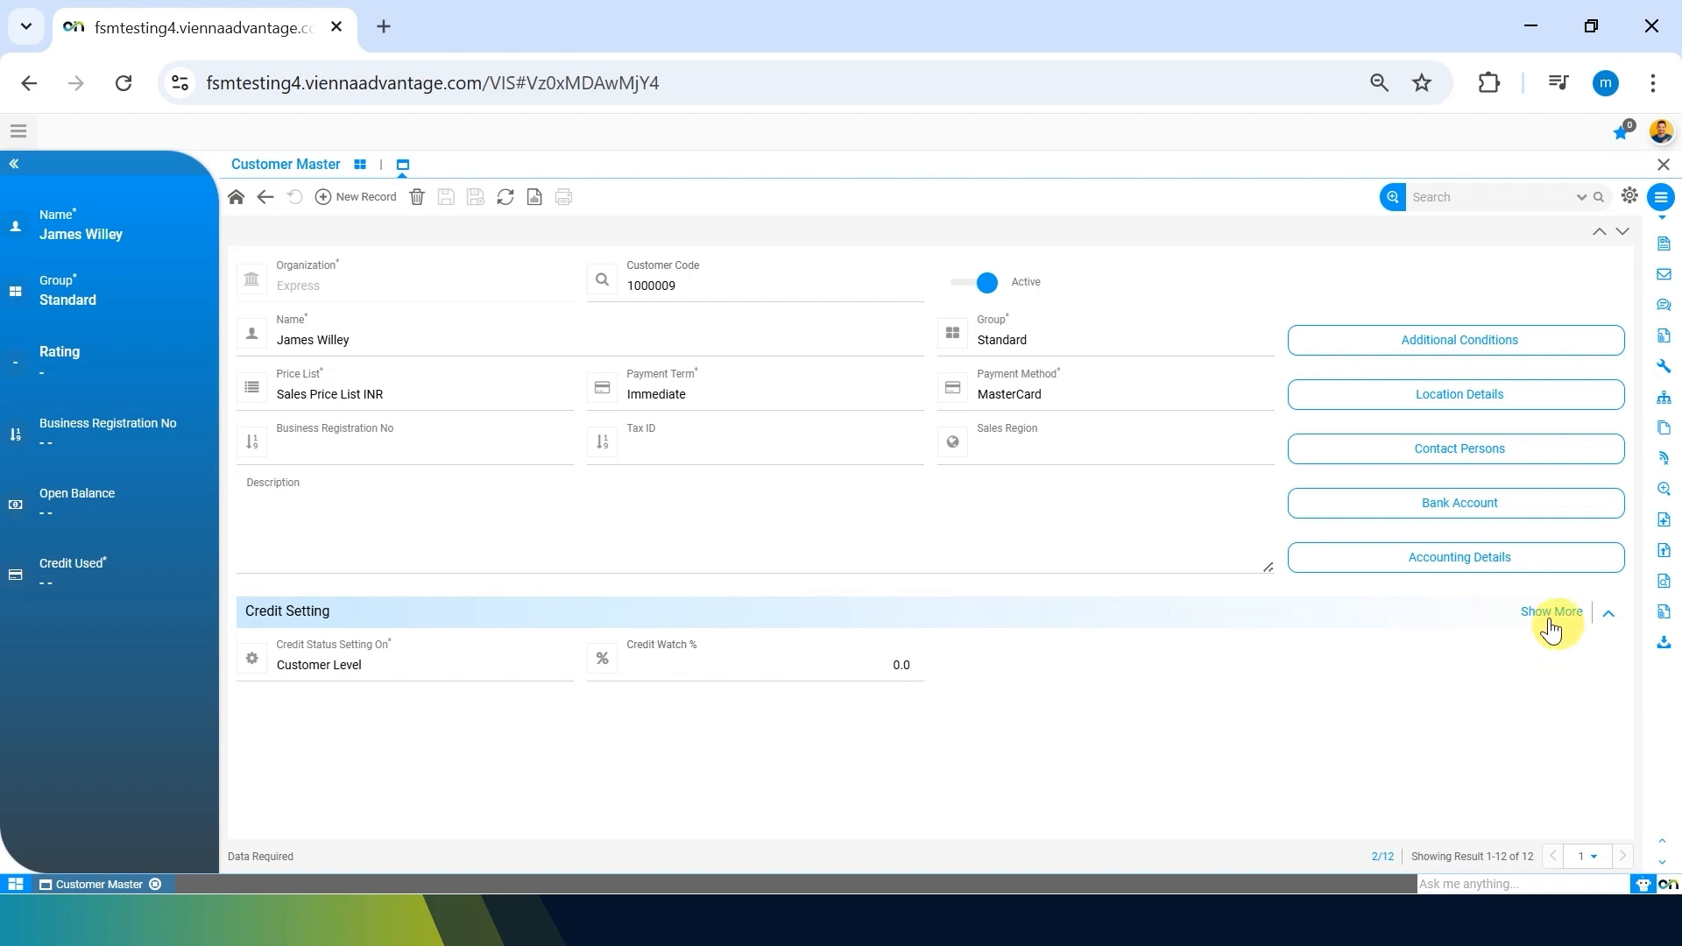
- Check the Credit Watch % field in the next customer's record and close the Customer Master window
click(1623, 232)
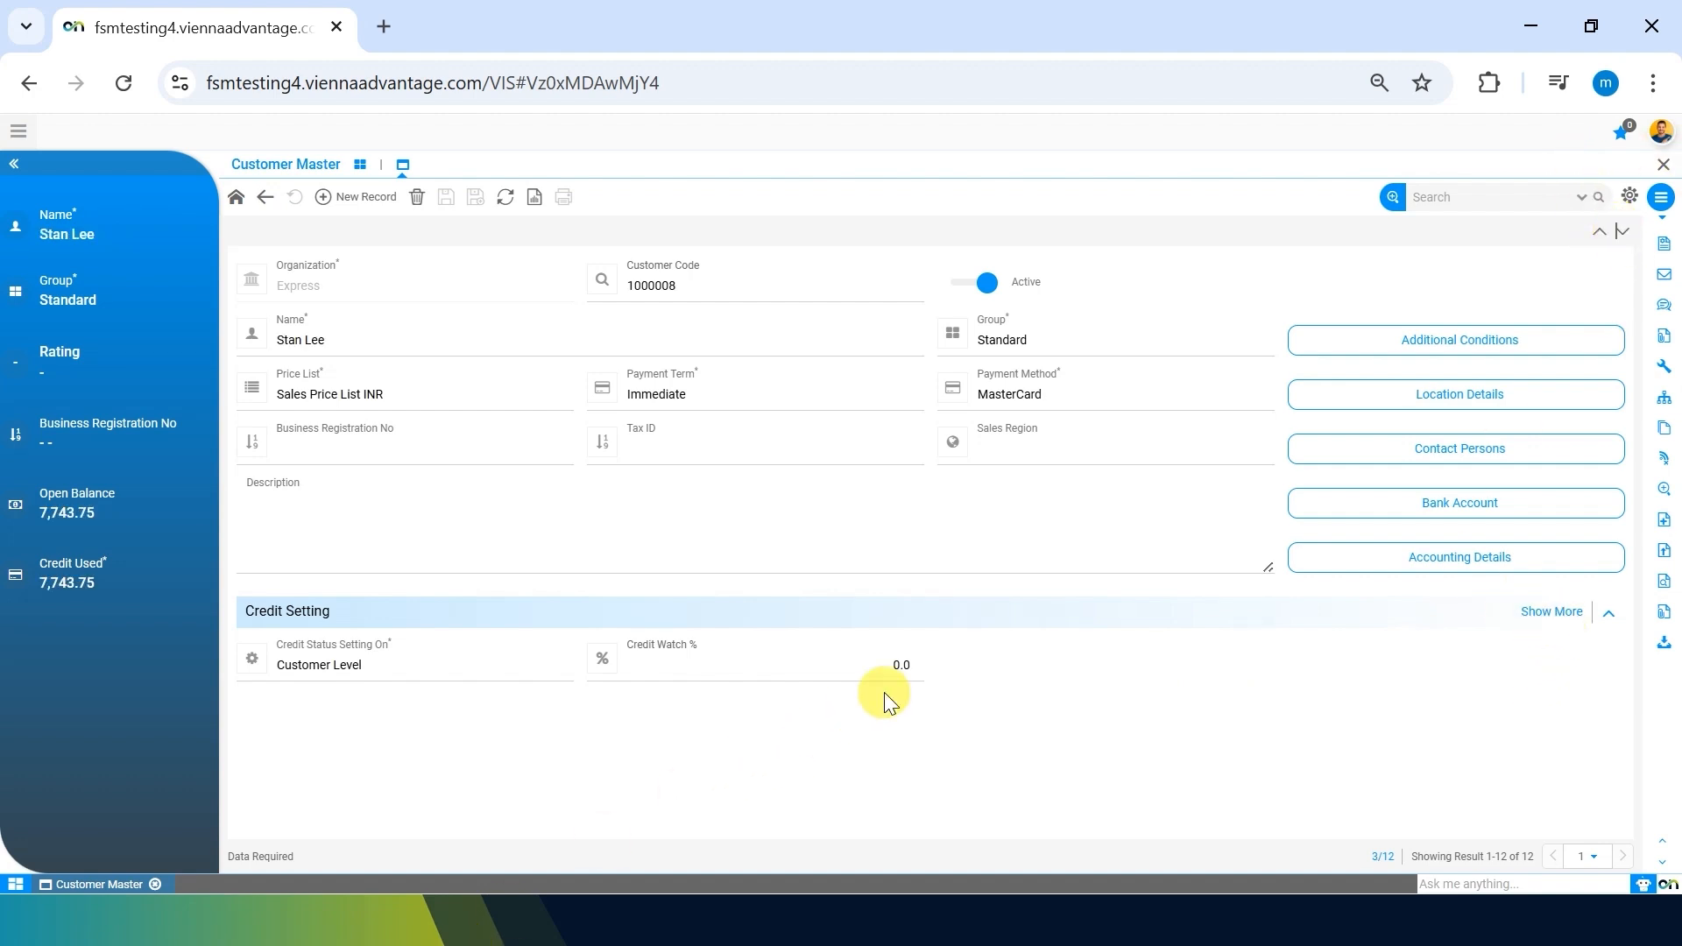
click(730, 667)
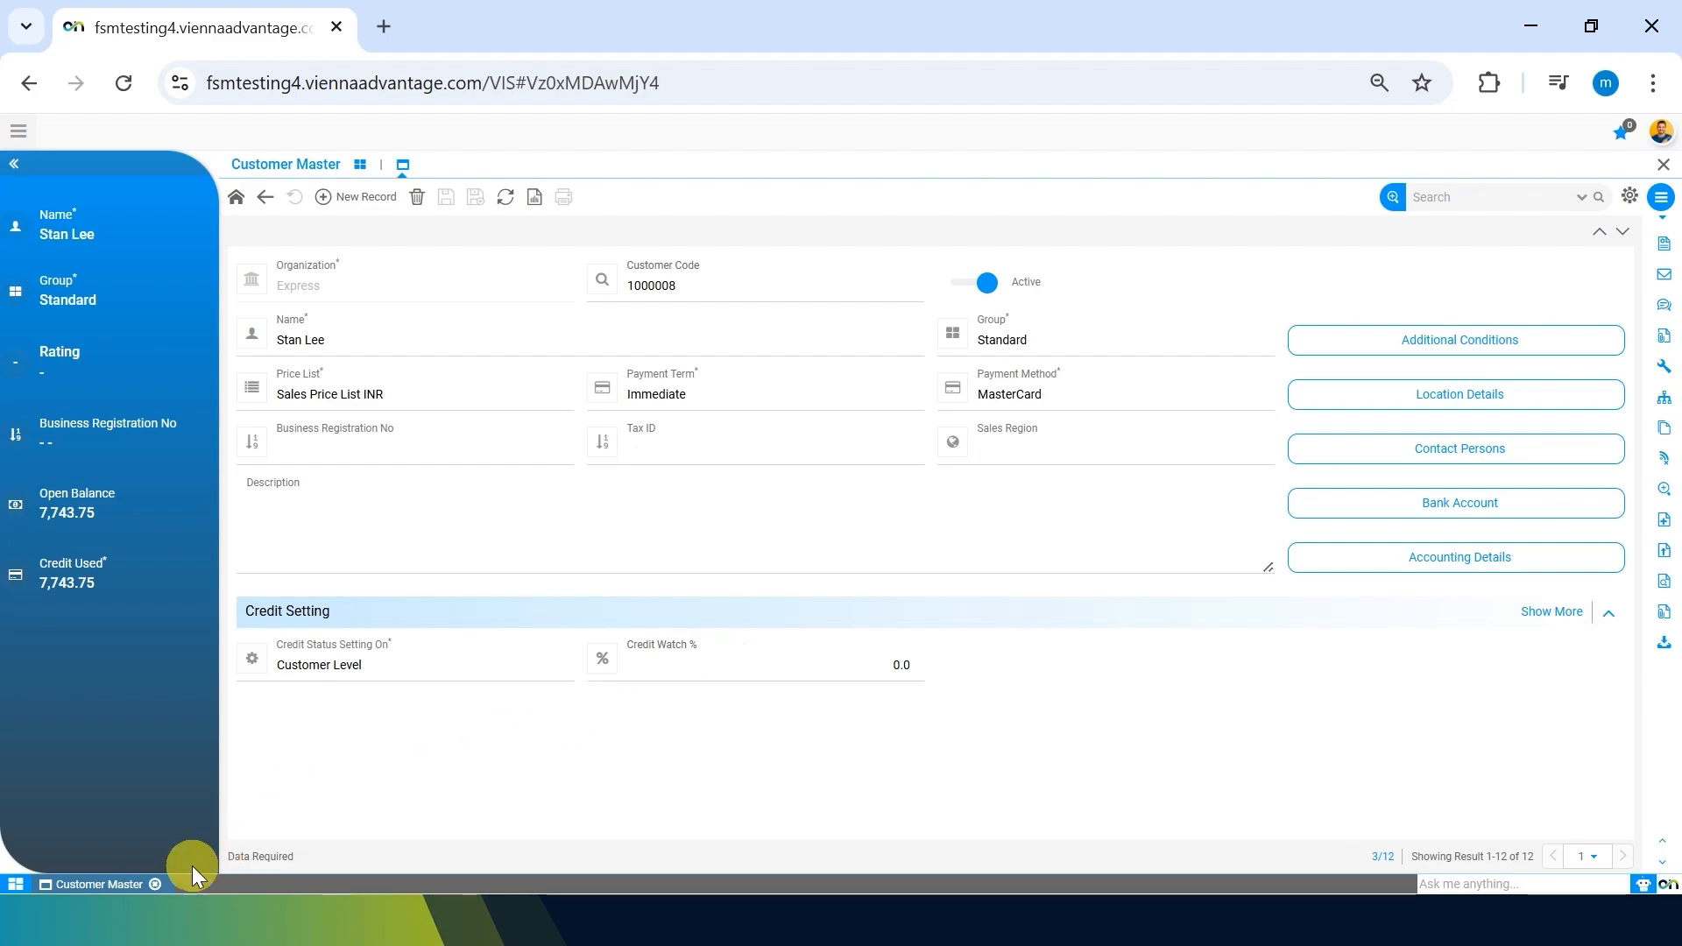
click(155, 884)
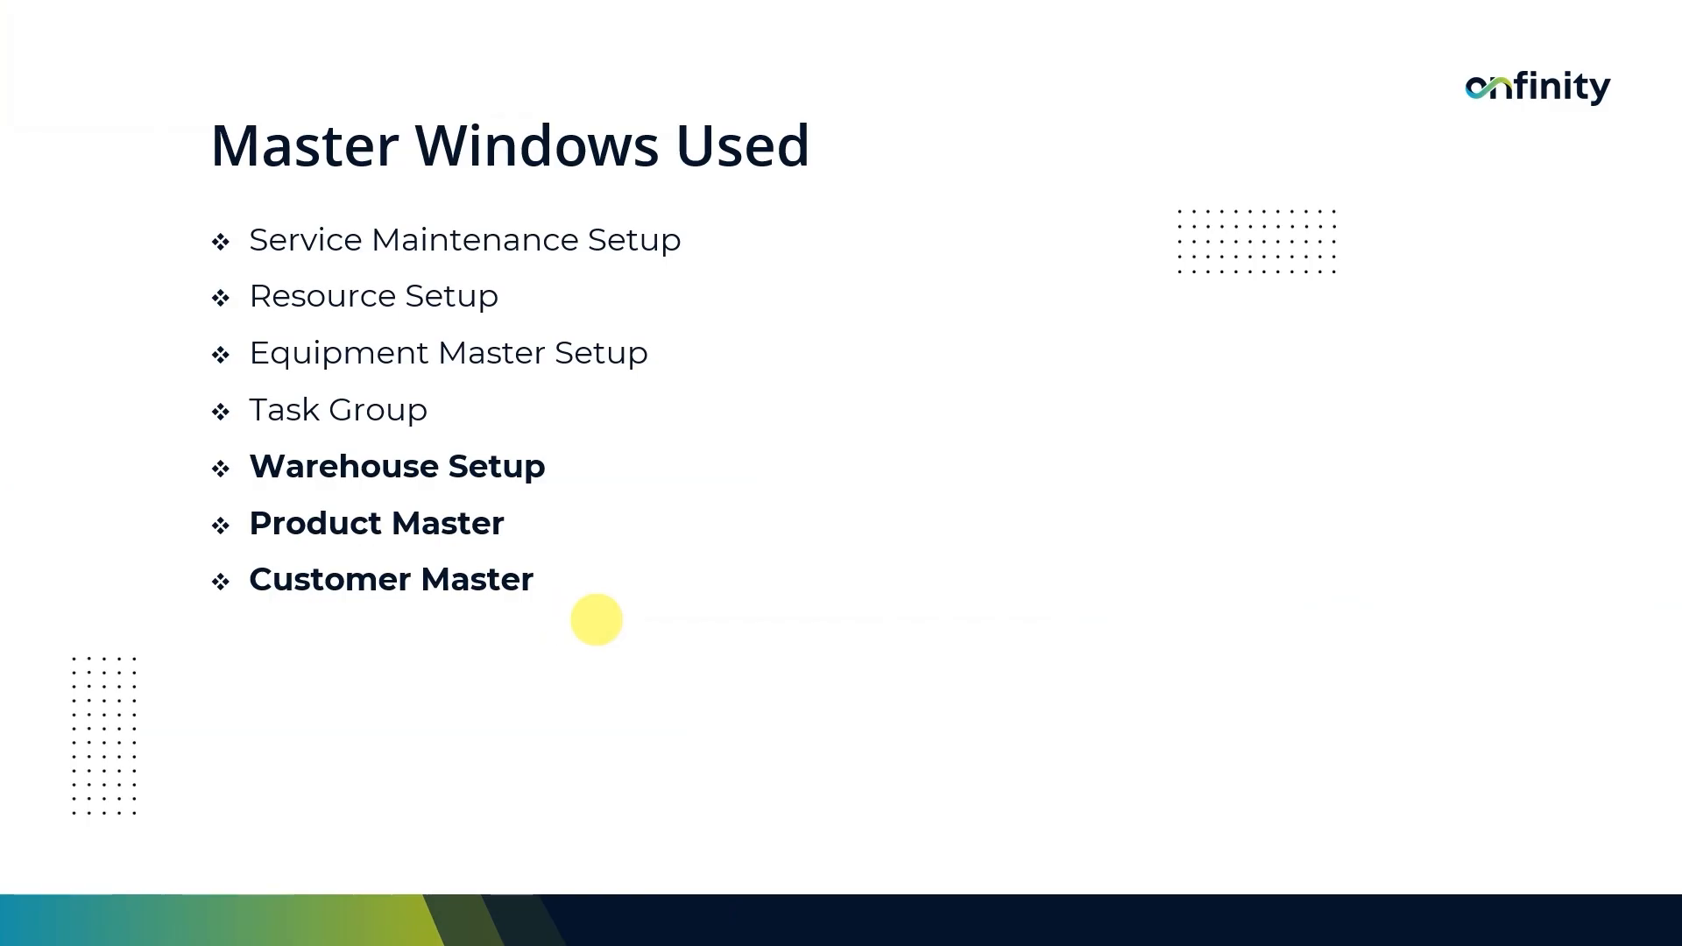